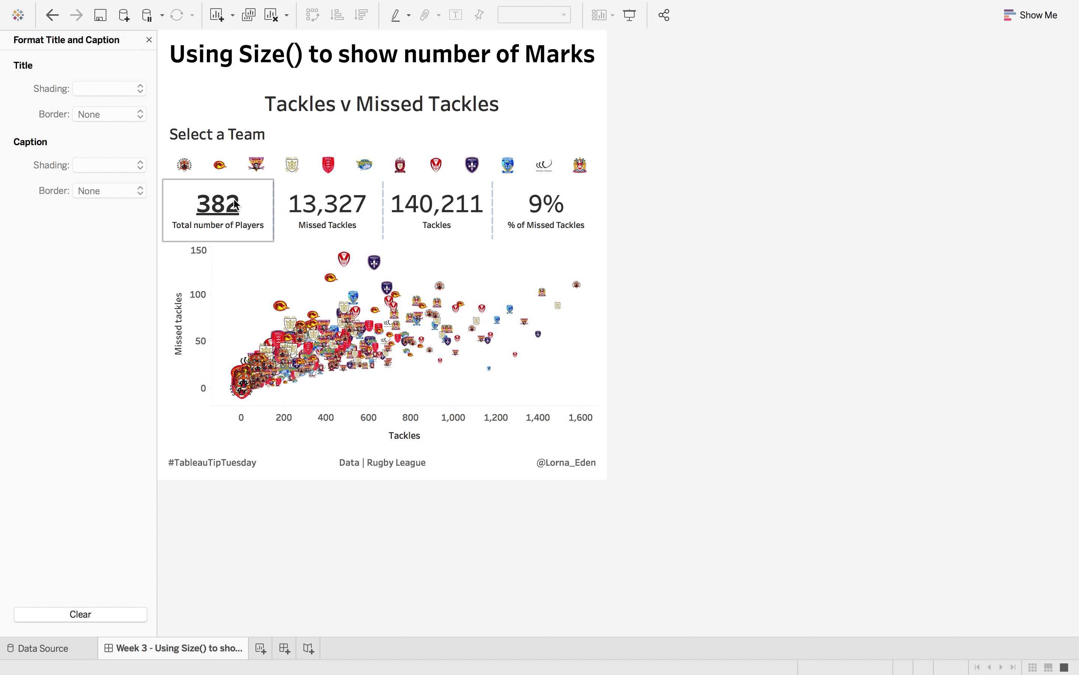
Filter the dashboard to Warrington Wolves and box-select its six top-tackling players in the scatter
{"action": "left_click", "coordinate": [511, 165]}
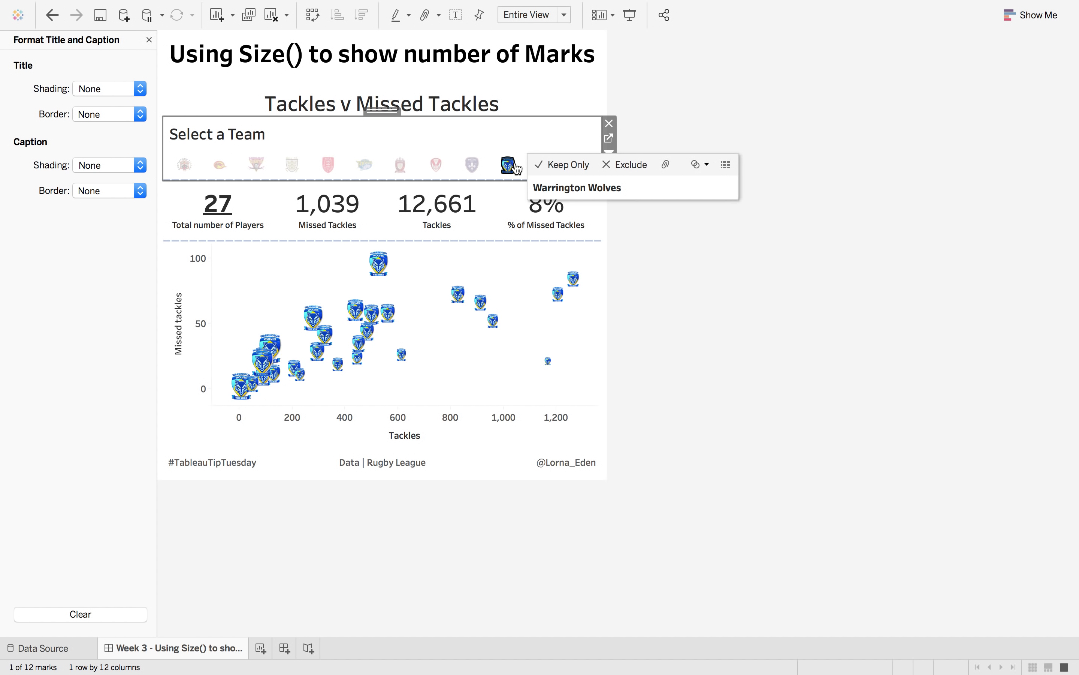
{"action": "left_click", "coordinate": [440, 271]}
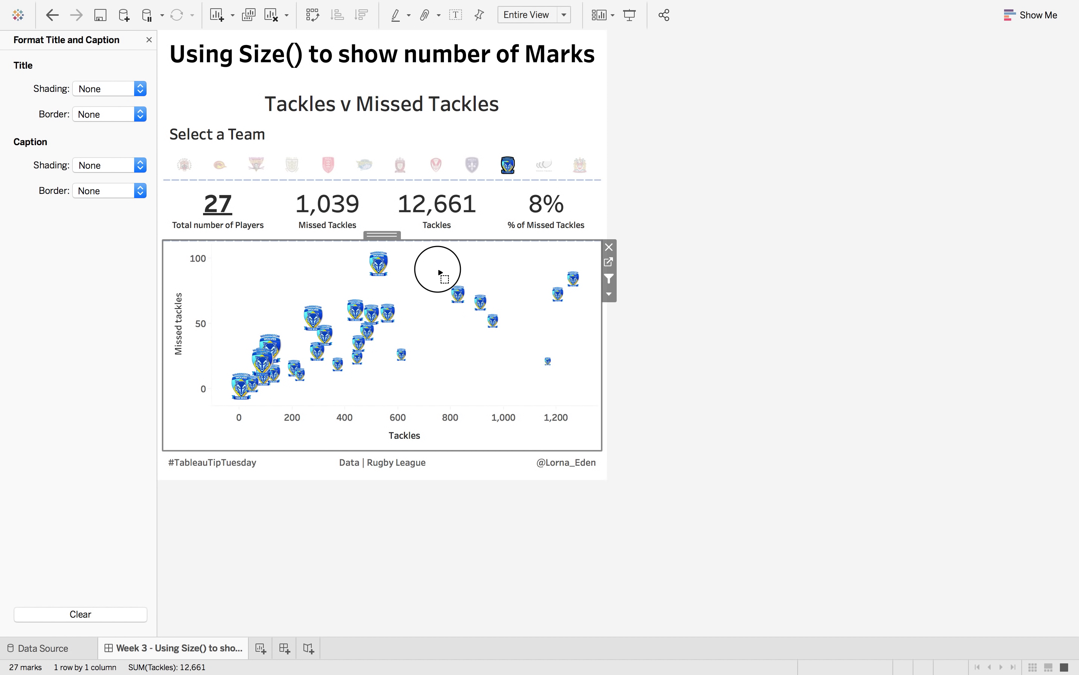
{"action": "left_click_drag", "start_coordinate": [440, 271], "coordinate": [569, 377]}
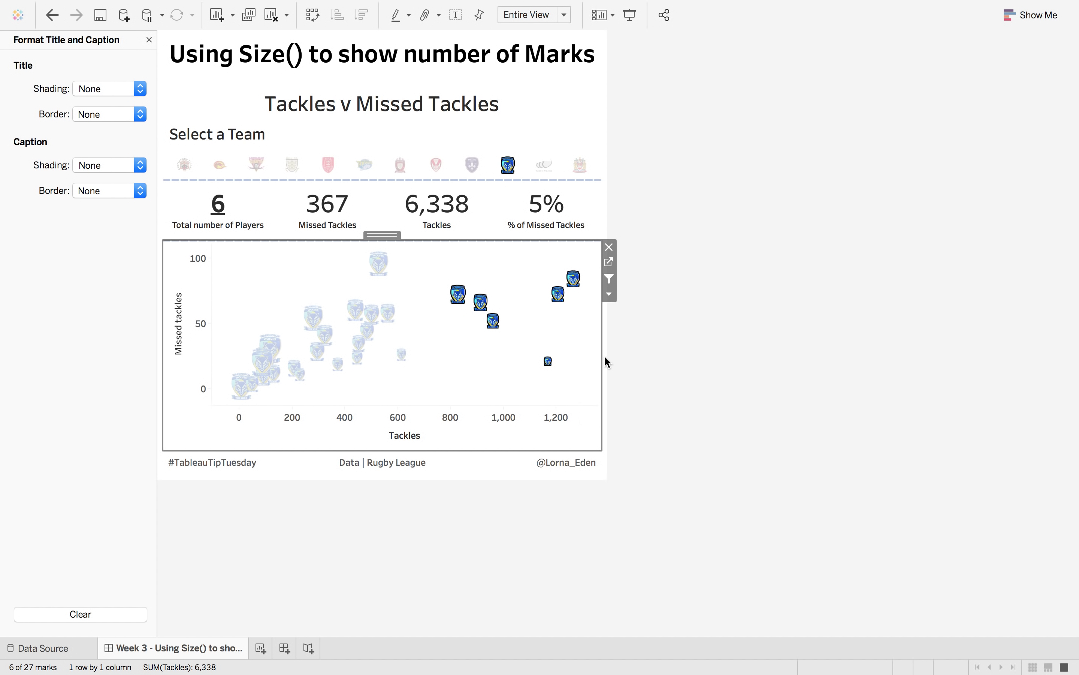
{"action": "left_click", "coordinate": [664, 341]}
{"action": "left_click", "coordinate": [579, 323]}
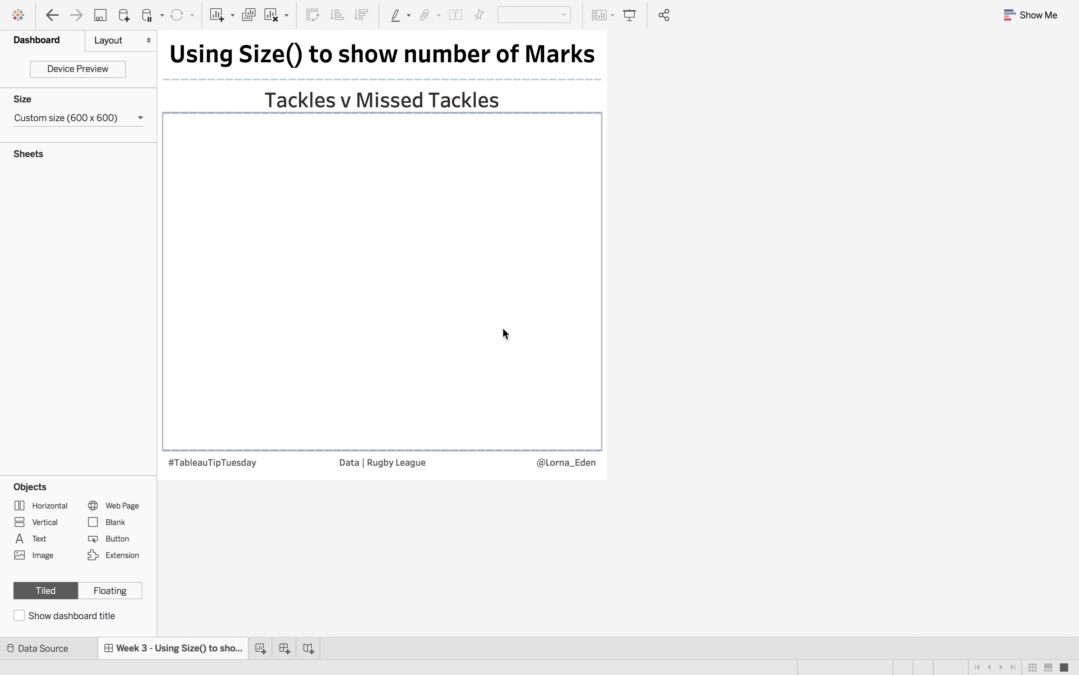
On a new worksheet, plot Tackles (Columns) against Missed tackles (Rows) with Team Name logos for all 12 teams
{"action": "left_click", "coordinate": [274, 524]}
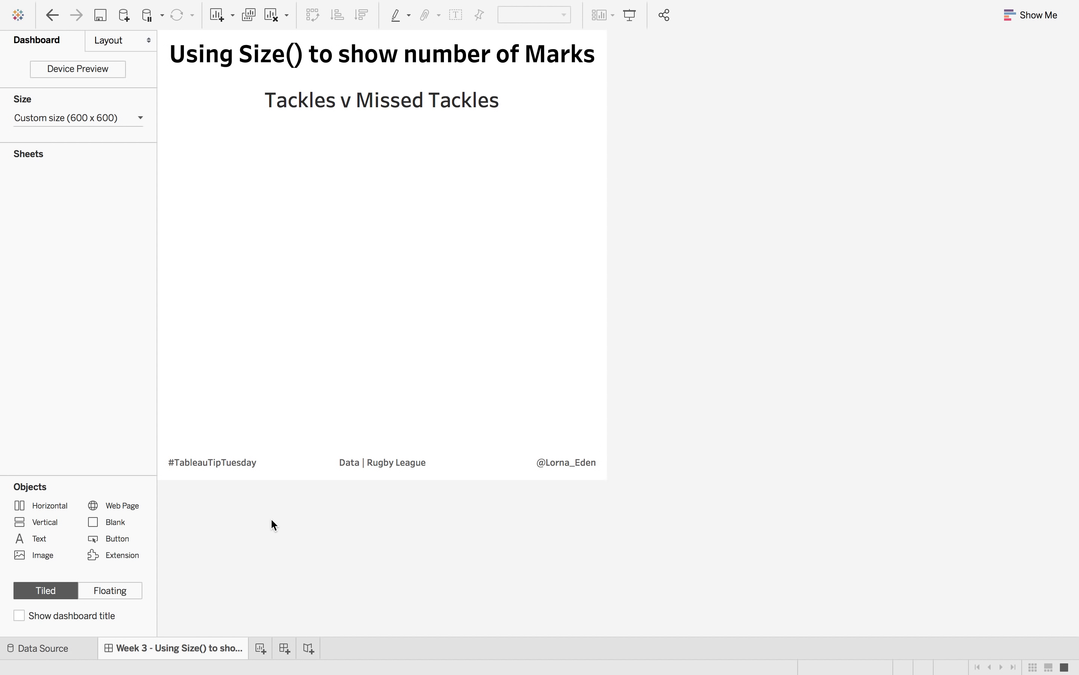
{"action": "left_click", "coordinate": [260, 649]}
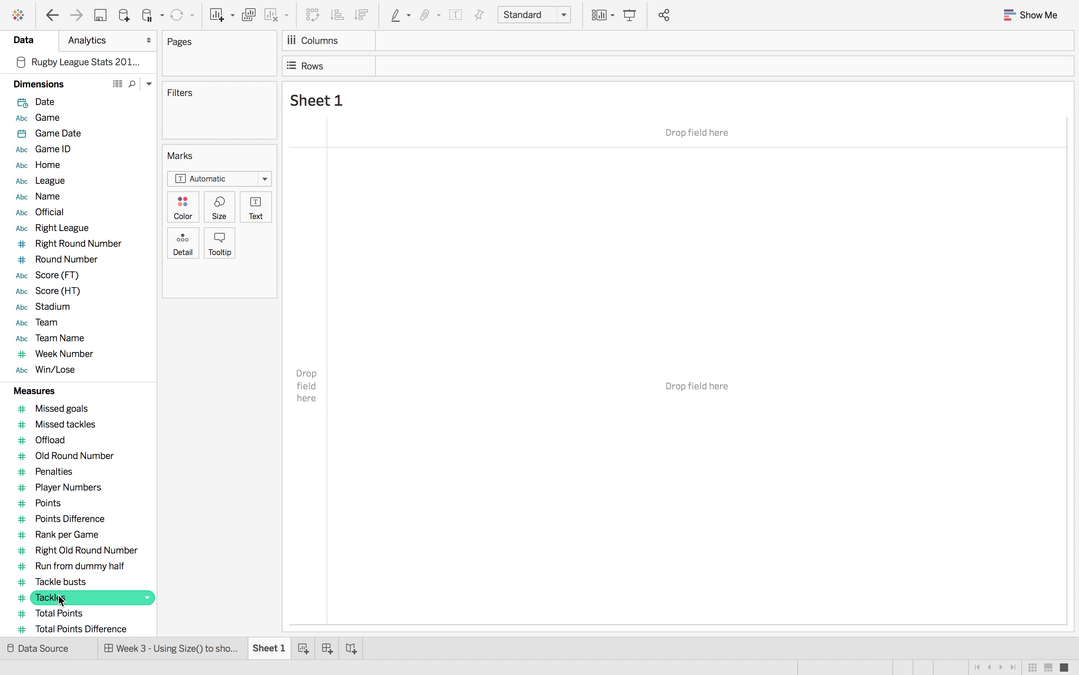
{"action": "left_click_drag", "start_coordinate": [63, 605], "coordinate": [388, 44]}
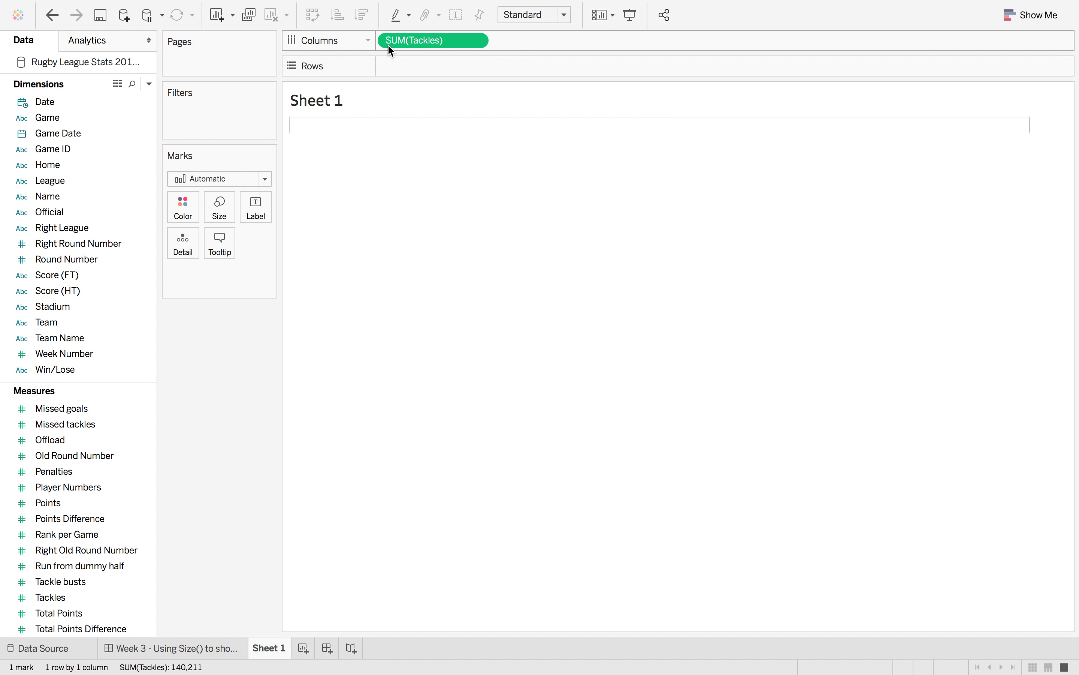
{"action": "scroll", "coordinate": [78, 554], "scroll_direction": "down", "scroll_amount": 3}
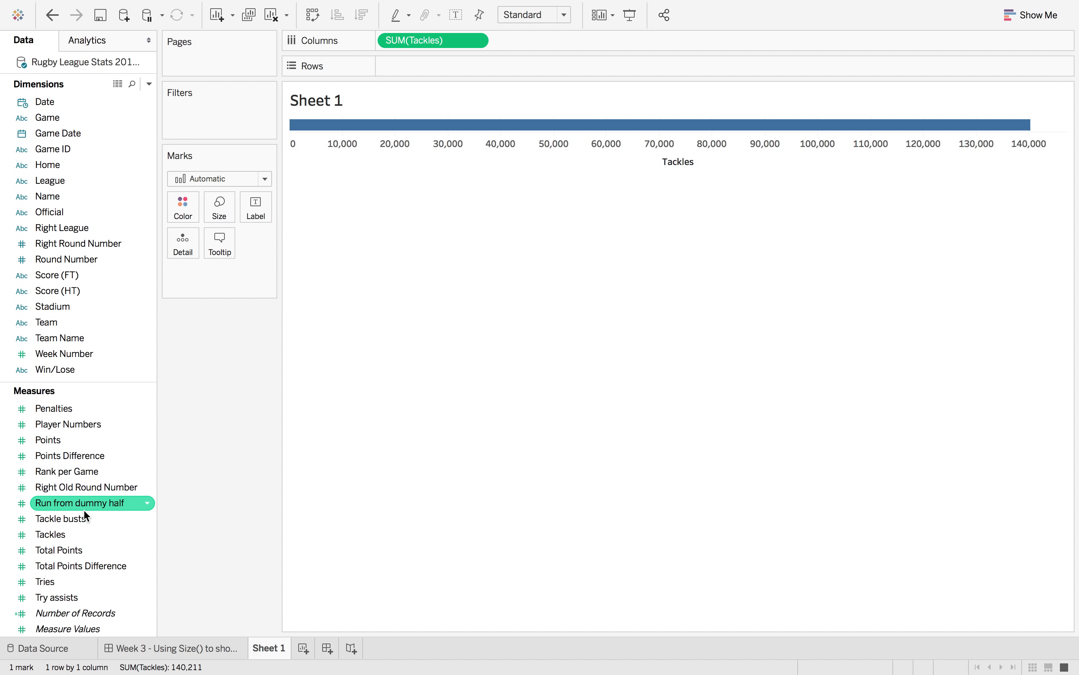
{"action": "scroll", "coordinate": [84, 508], "scroll_direction": "up", "scroll_amount": 3}
{"action": "scroll", "coordinate": [84, 509], "scroll_direction": "up", "scroll_amount": 3}
{"action": "left_click_drag", "start_coordinate": [80, 473], "coordinate": [415, 67]}
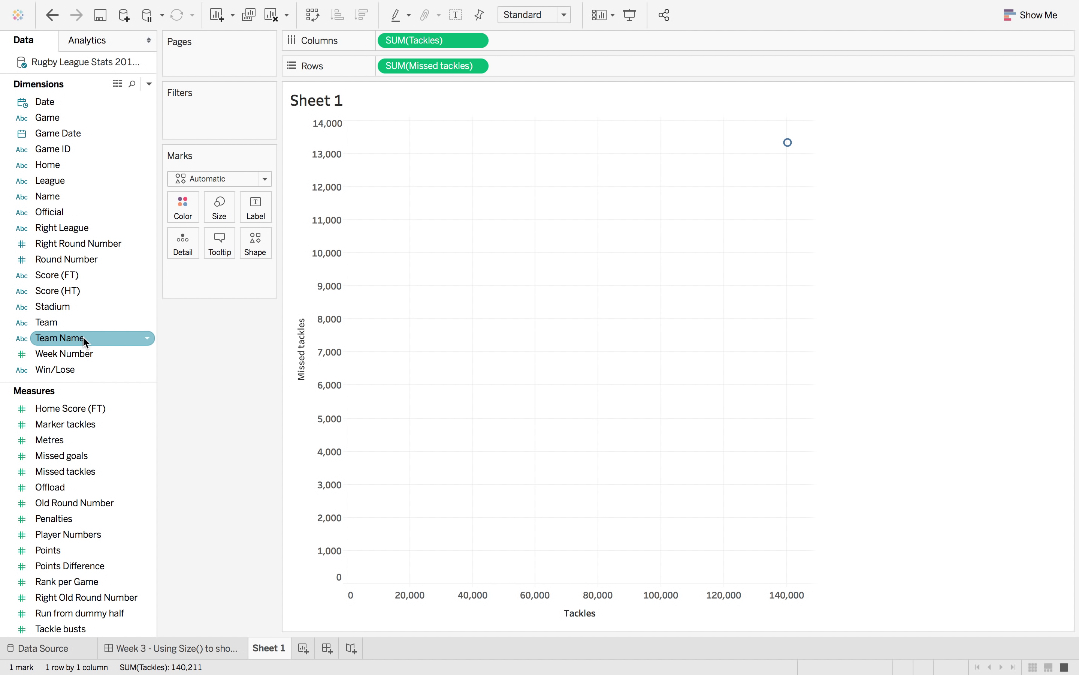
{"action": "left_click_drag", "start_coordinate": [82, 337], "coordinate": [254, 250]}
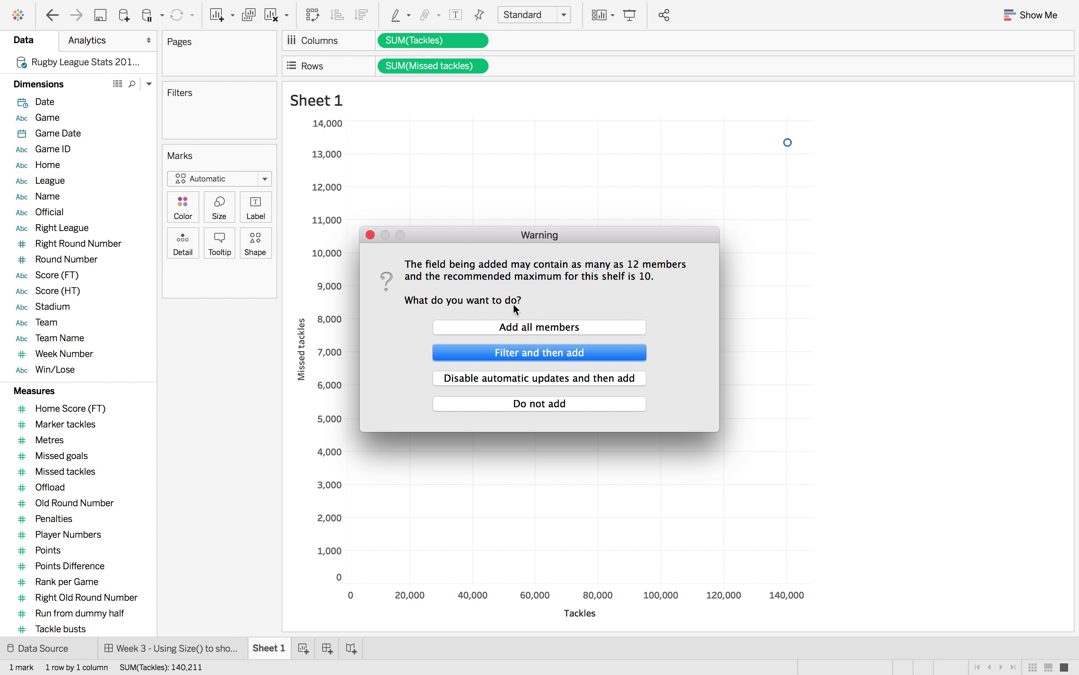
{"action": "left_click", "coordinate": [523, 329]}
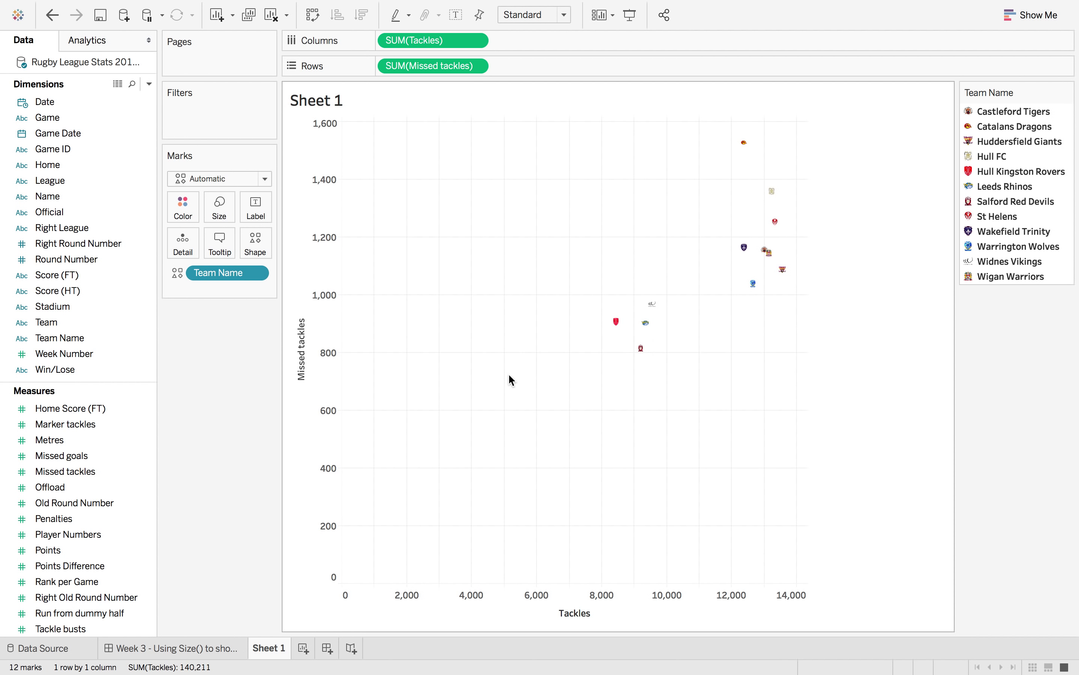
{"action": "left_click", "coordinate": [250, 251]}
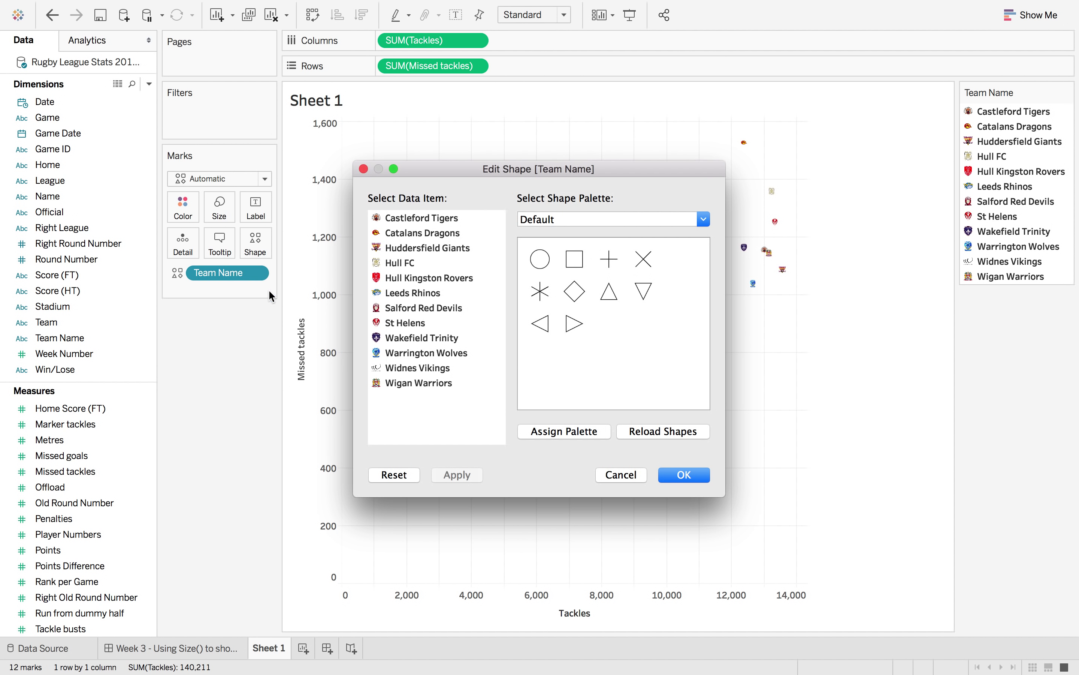
{"action": "left_click", "coordinate": [586, 215]}
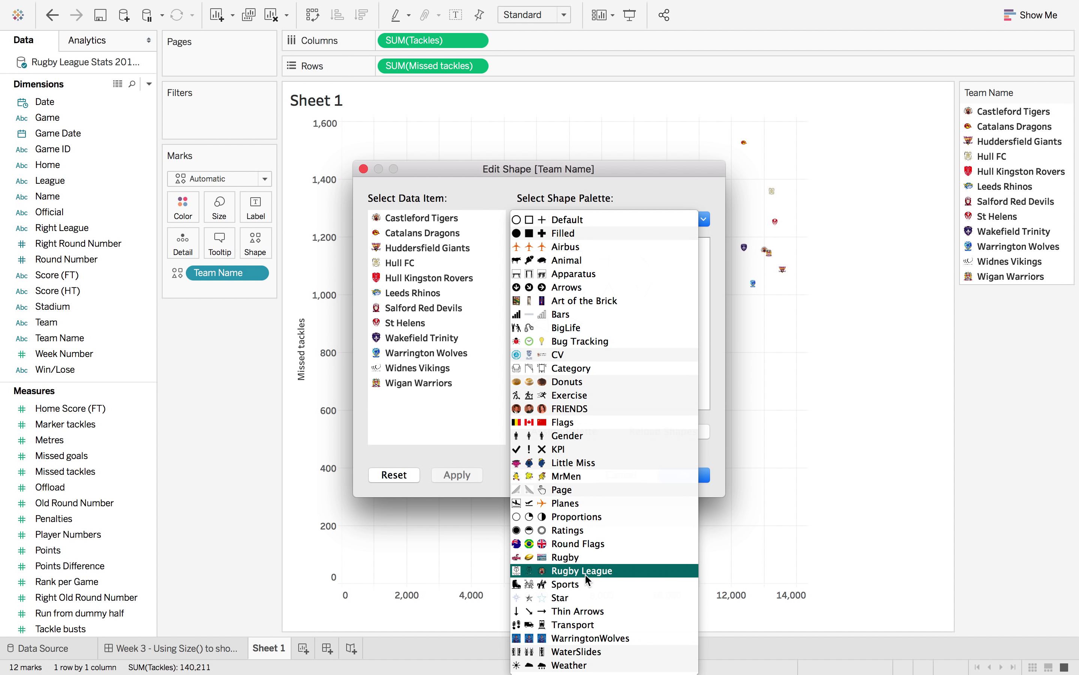
{"action": "left_click", "coordinate": [582, 571]}
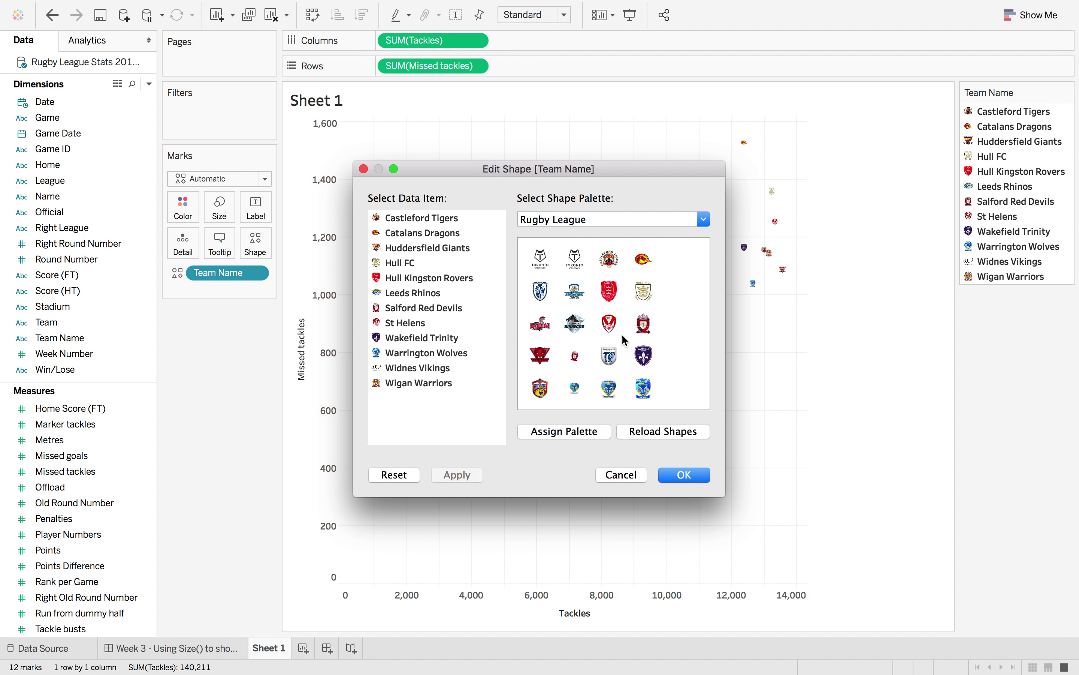
{"action": "scroll", "coordinate": [674, 330], "scroll_direction": "down", "scroll_amount": 5}
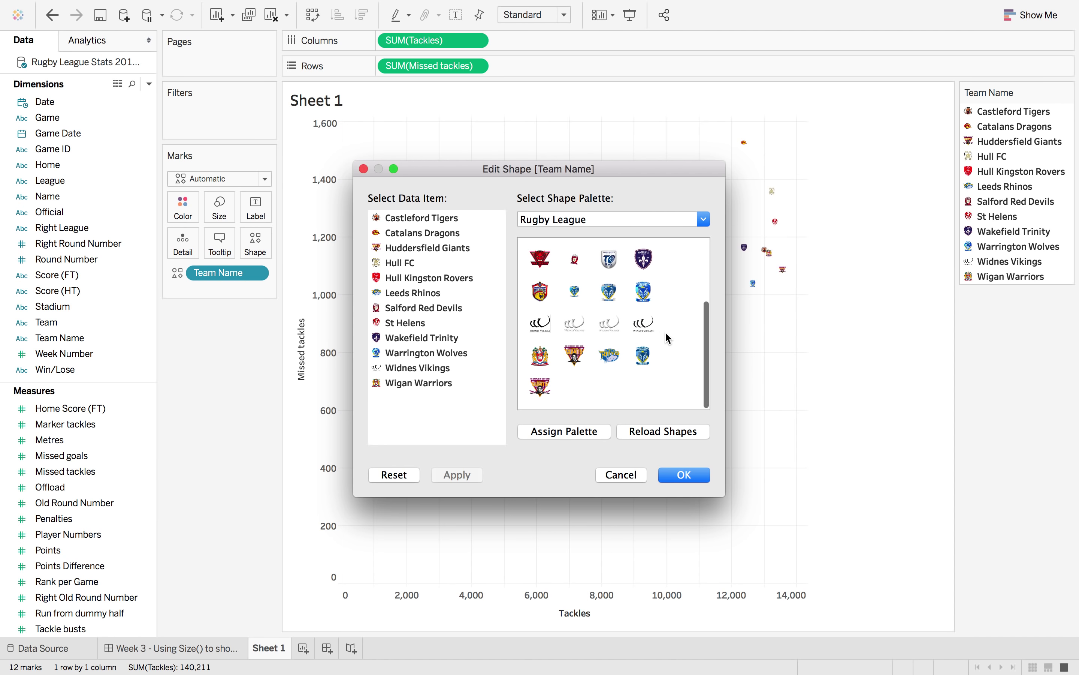
Confirm the team shapes and add player Name to Detail, giving 382 logo marks
{"action": "left_click", "coordinate": [672, 476]}
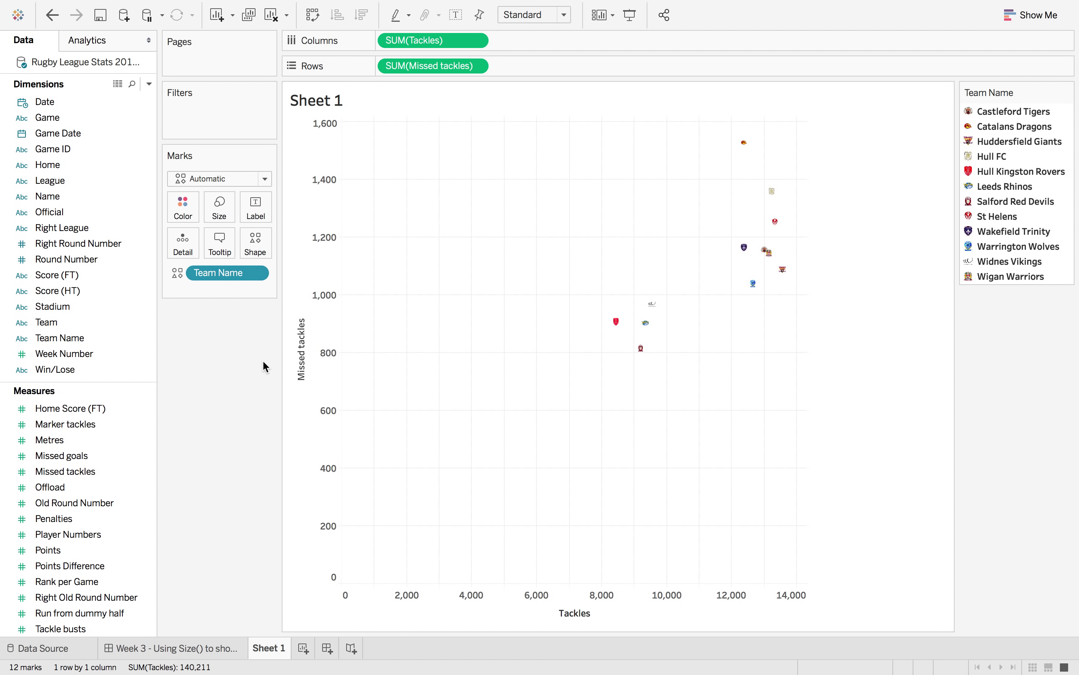
{"action": "left_click_drag", "start_coordinate": [82, 202], "coordinate": [184, 243]}
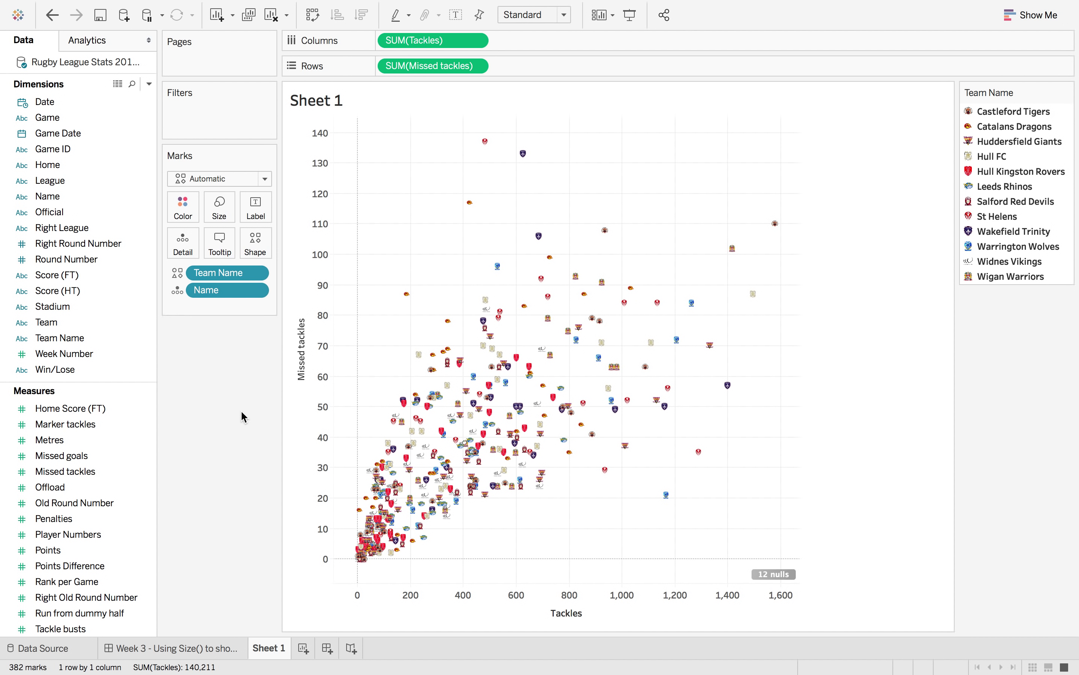
{"action": "mouse_move", "coordinate": [507, 318]}
{"action": "scroll", "coordinate": [124, 446], "scroll_direction": "up", "scroll_amount": 5}
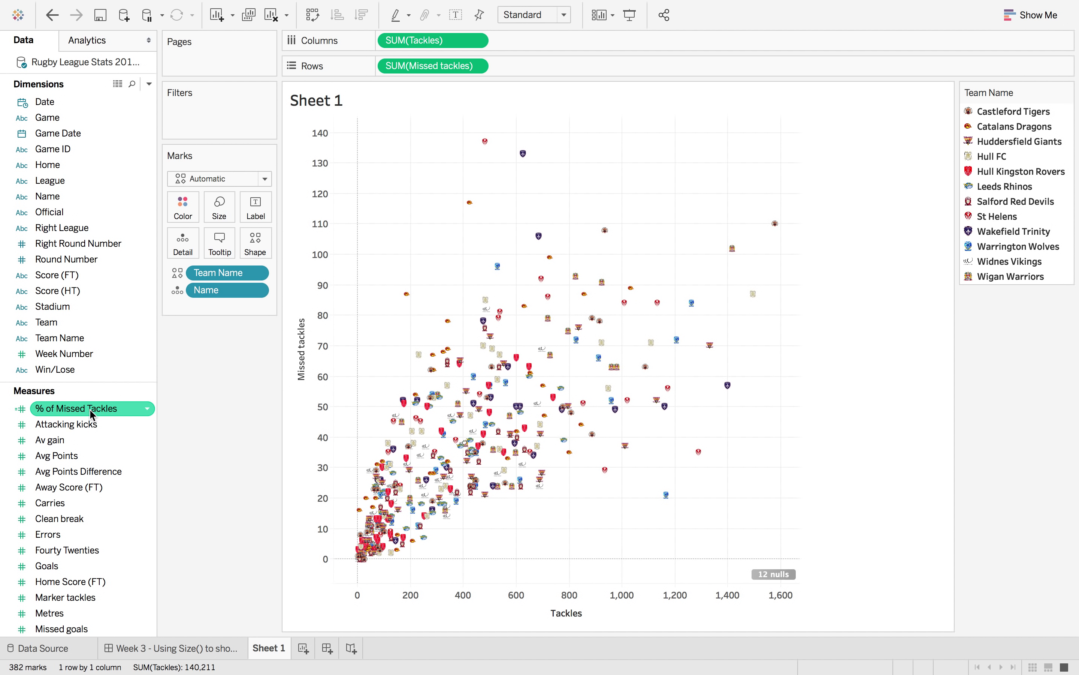
Review the % of Missed Tackles formula, then use that field on Size (0% to 67%)
{"action": "right_click", "coordinate": [66, 415]}
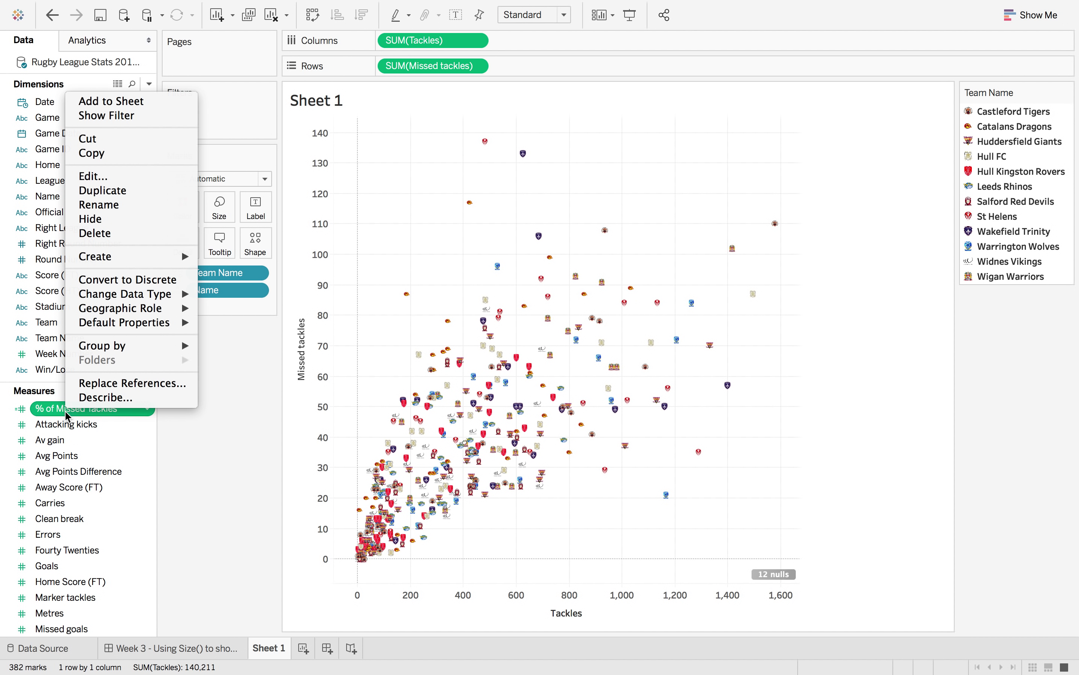
{"action": "left_click", "coordinate": [138, 185]}
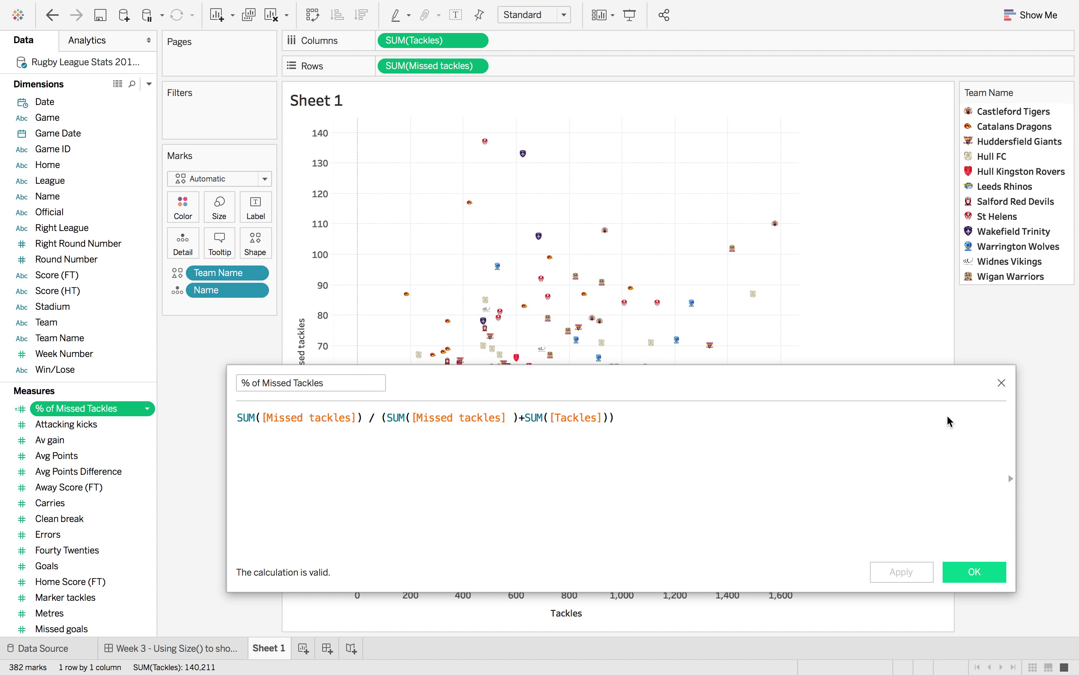
{"action": "left_click", "coordinate": [1001, 383]}
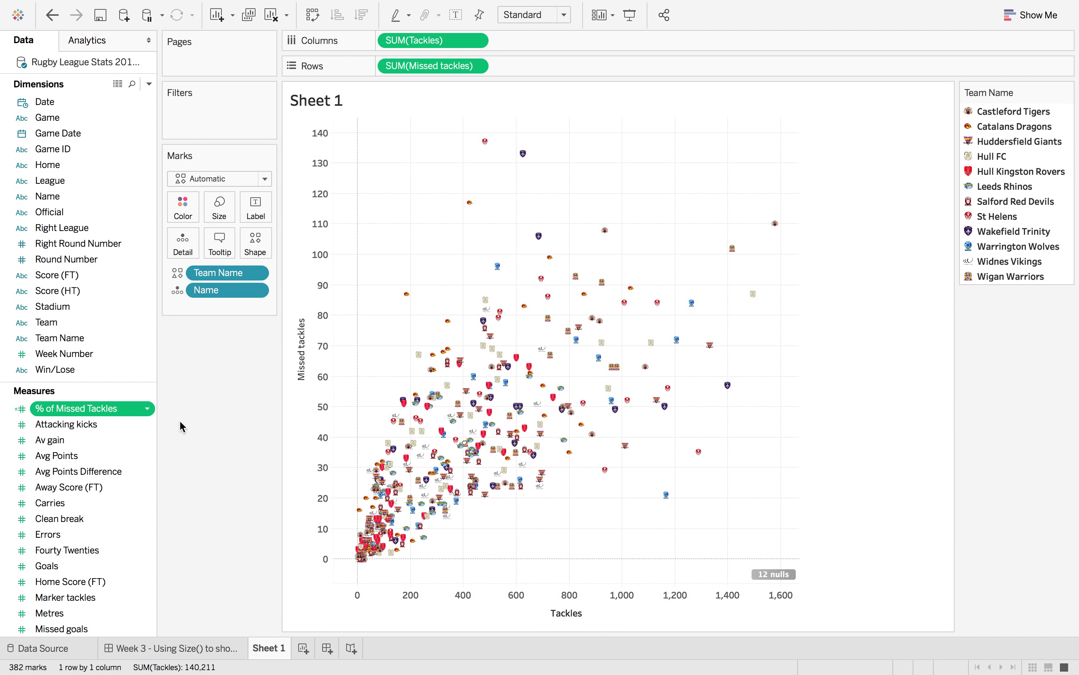
{"action": "left_click", "coordinate": [109, 414]}
{"action": "left_click_drag", "start_coordinate": [110, 418], "coordinate": [219, 207]}
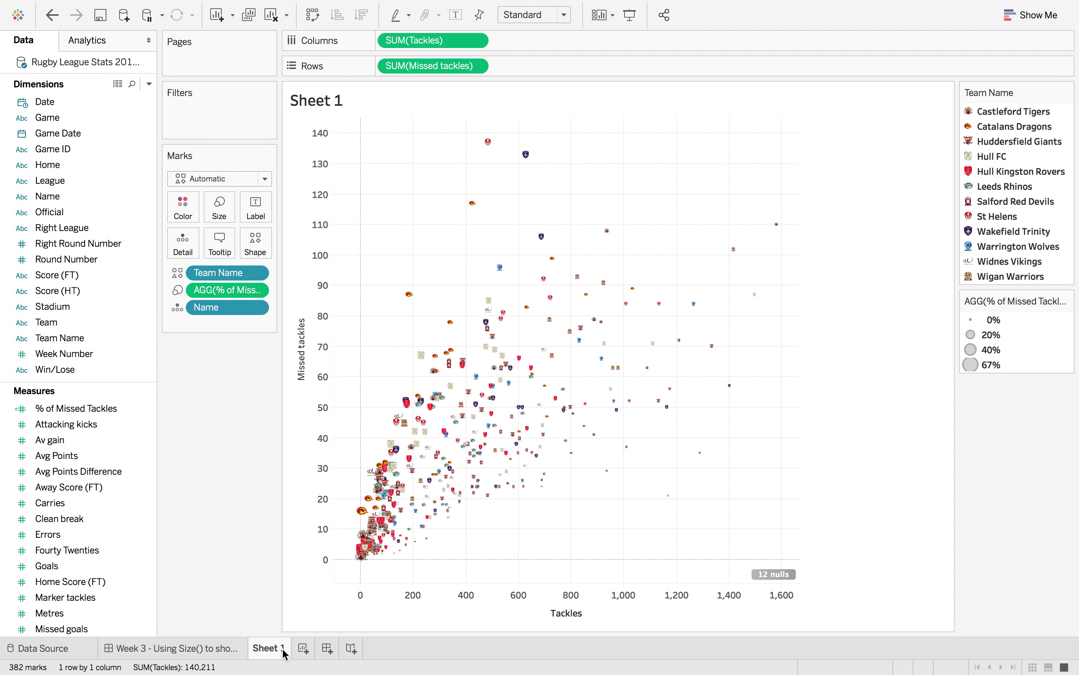
On a new sheet, put SUM(Metres) on Detail and set the mark type to Polygon
{"action": "left_click", "coordinate": [303, 647]}
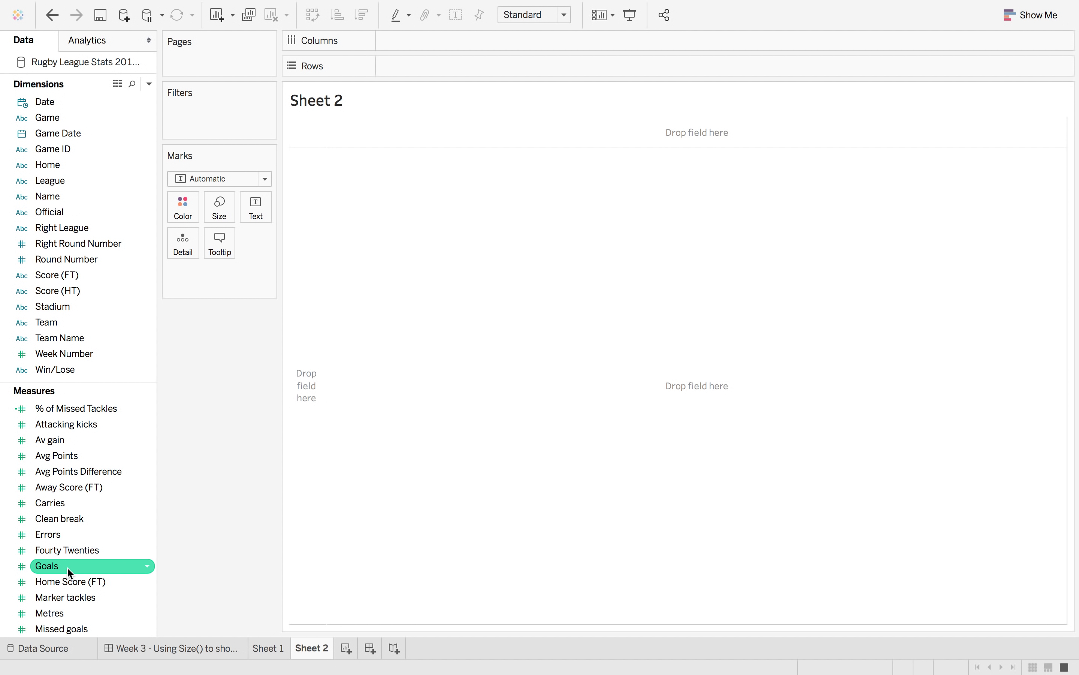
{"action": "left_click_drag", "start_coordinate": [71, 612], "coordinate": [175, 243]}
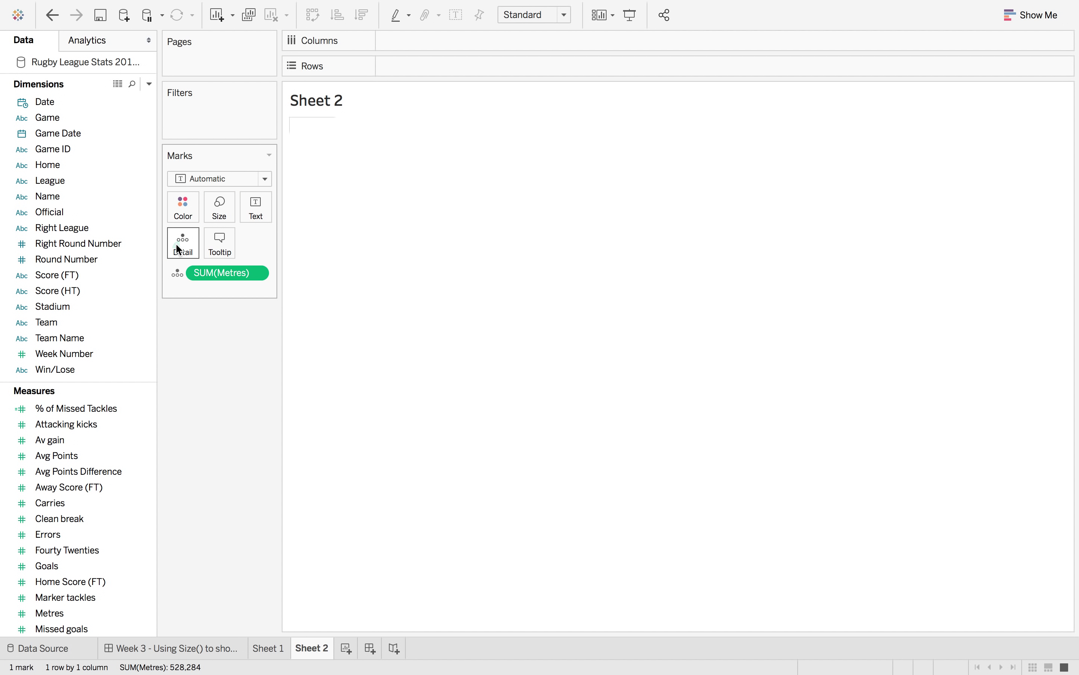
{"action": "left_click", "coordinate": [227, 178]}
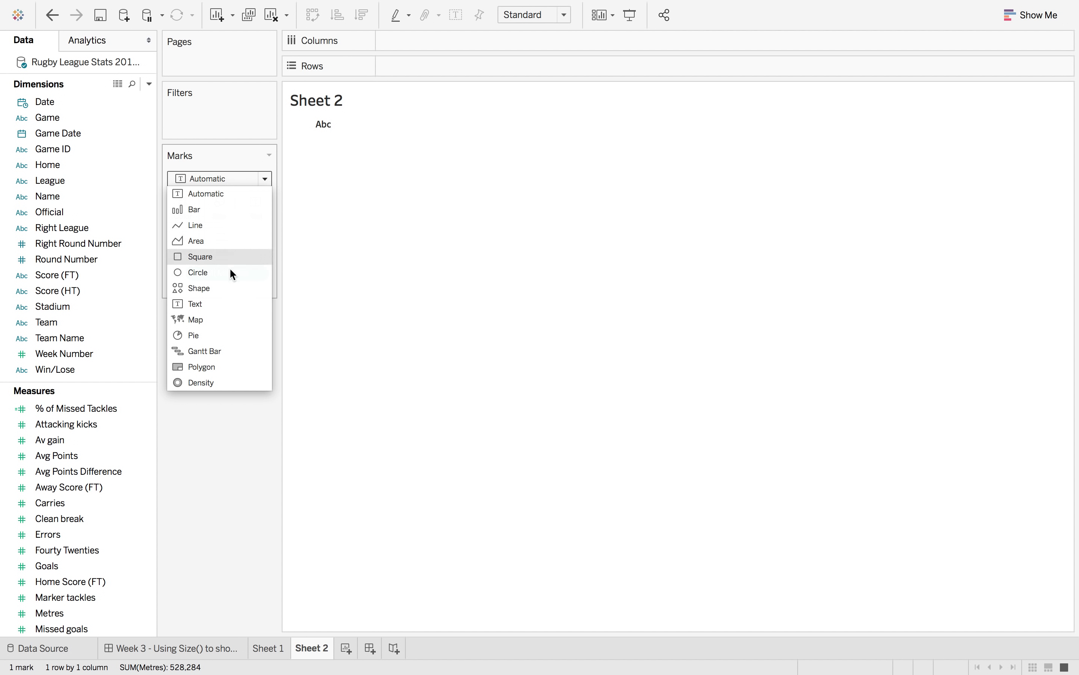
{"action": "left_click", "coordinate": [225, 367]}
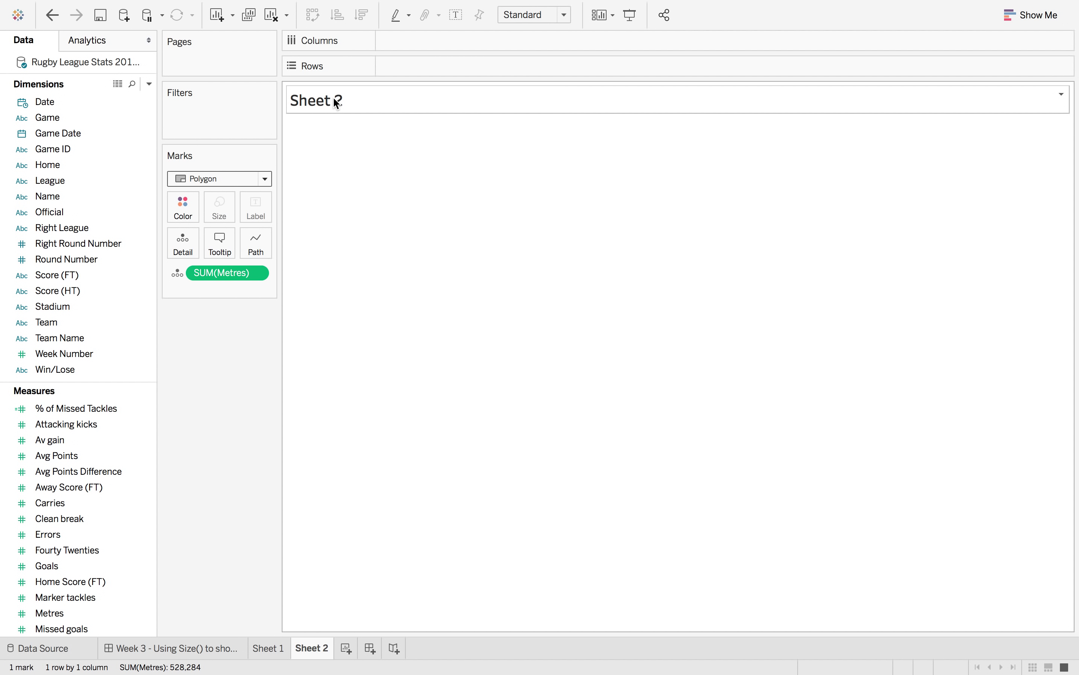
Insert SUM(Metres), showing 528,284, on a new title line above the sheet name
{"action": "double_click", "coordinate": [333, 97]}
{"action": "key", "text": "Return"}
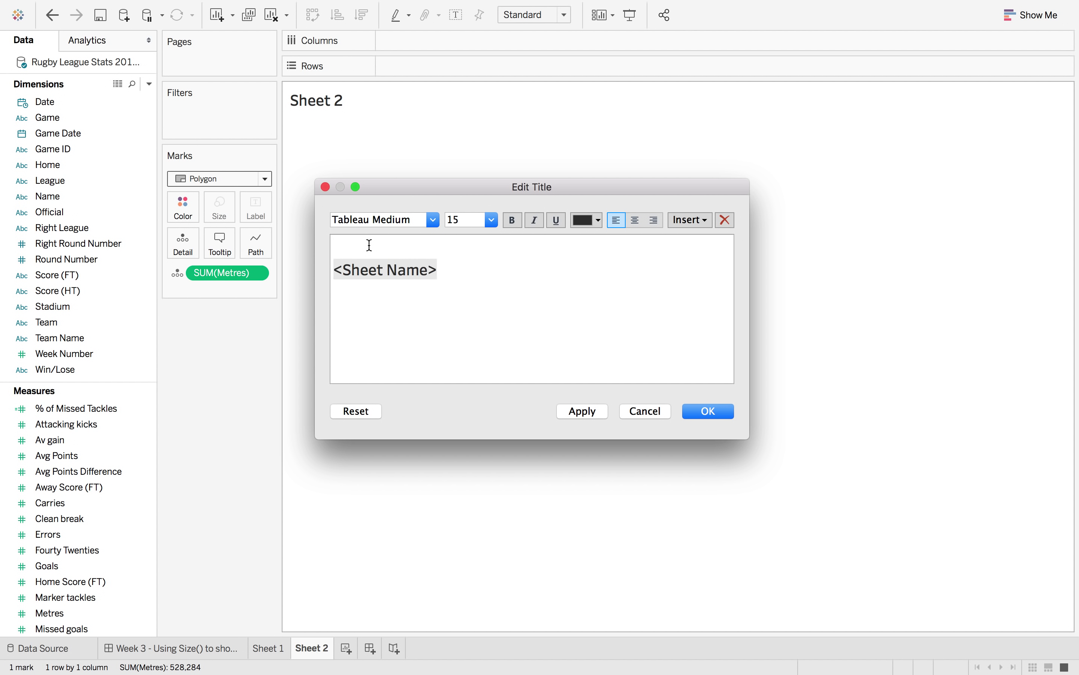
{"action": "left_click", "coordinate": [690, 220]}
{"action": "left_click", "coordinate": [706, 428]}
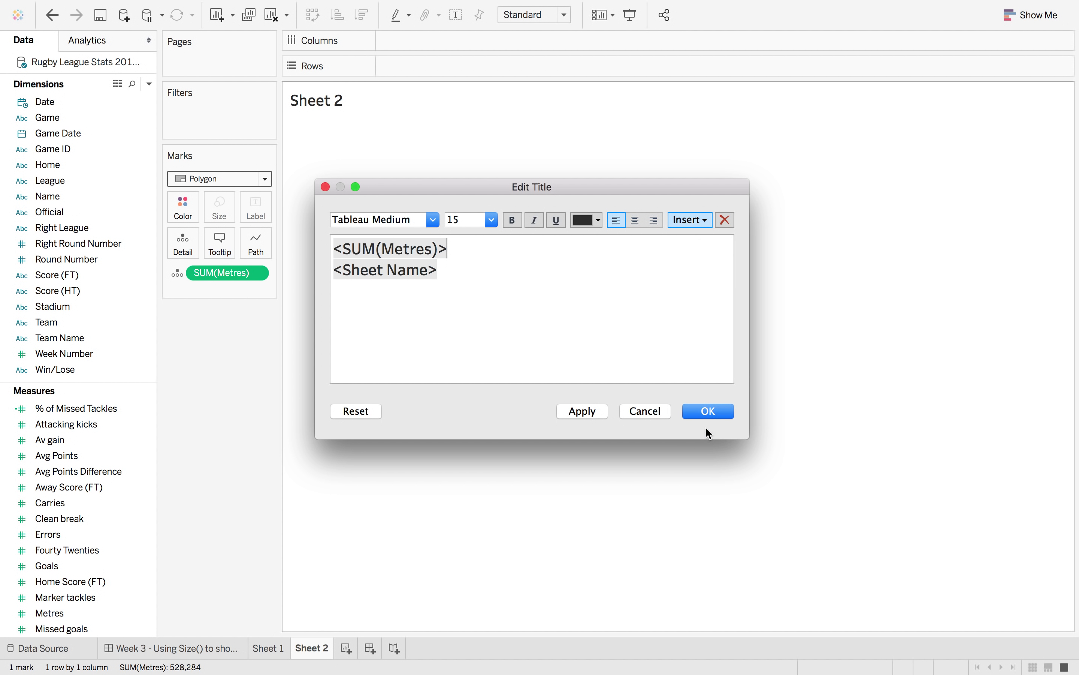
{"action": "left_click", "coordinate": [584, 411]}
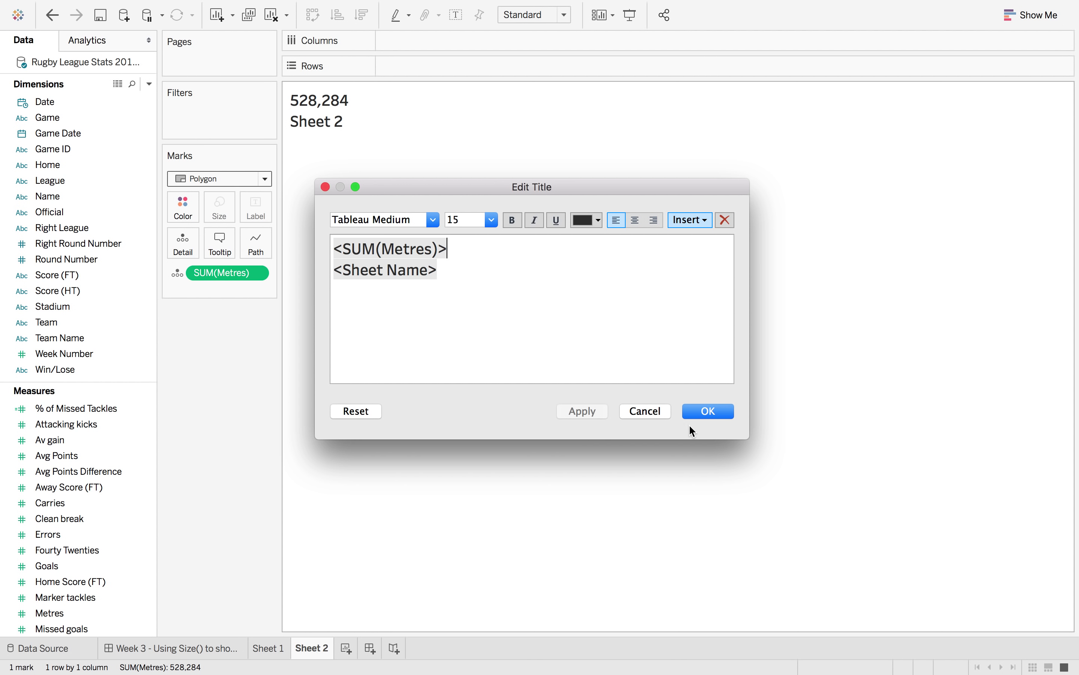
{"action": "left_click", "coordinate": [697, 413]}
Rename the sheet to Total Tackles
{"action": "double_click", "coordinate": [310, 649]}
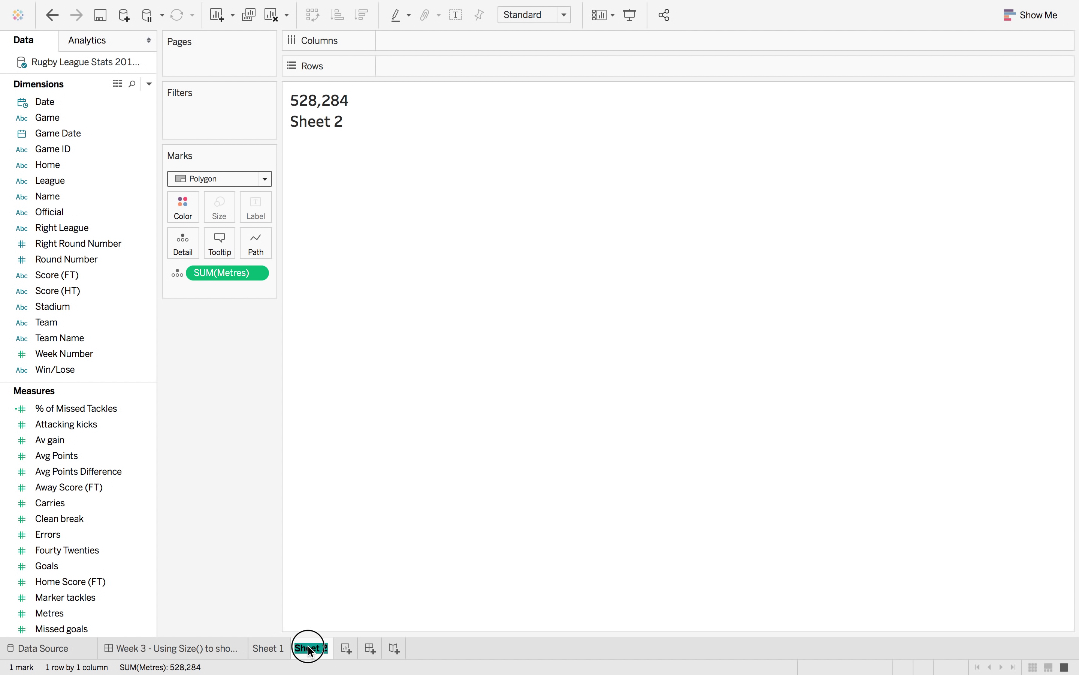
{"action": "type", "text": "M"}
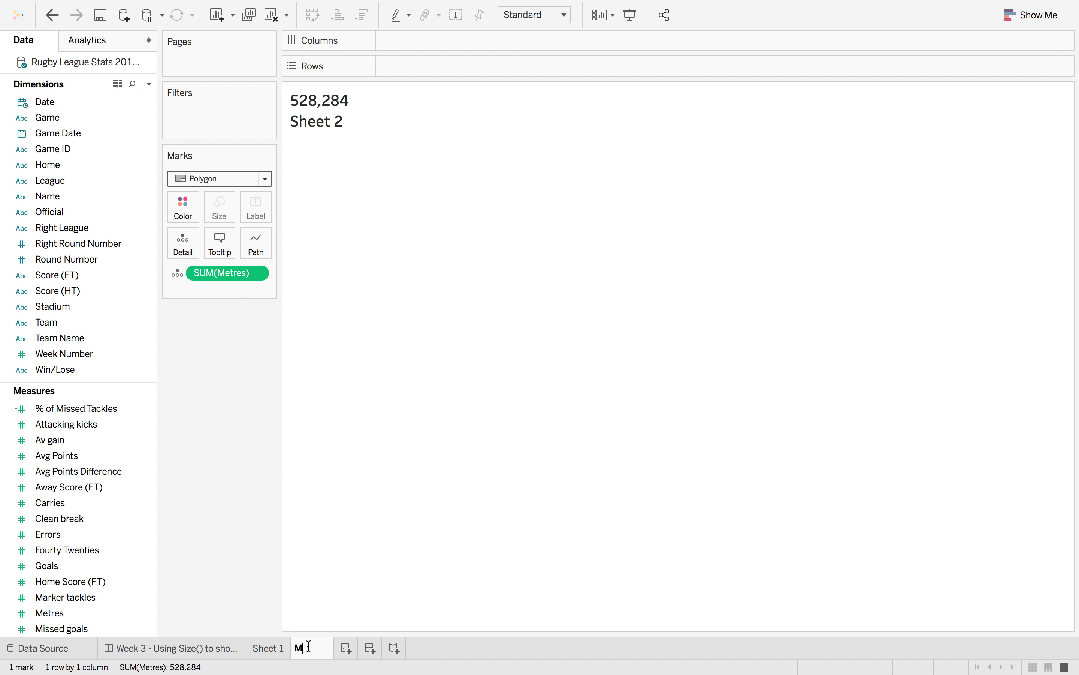
{"action": "type", "text": "etal Metres"}
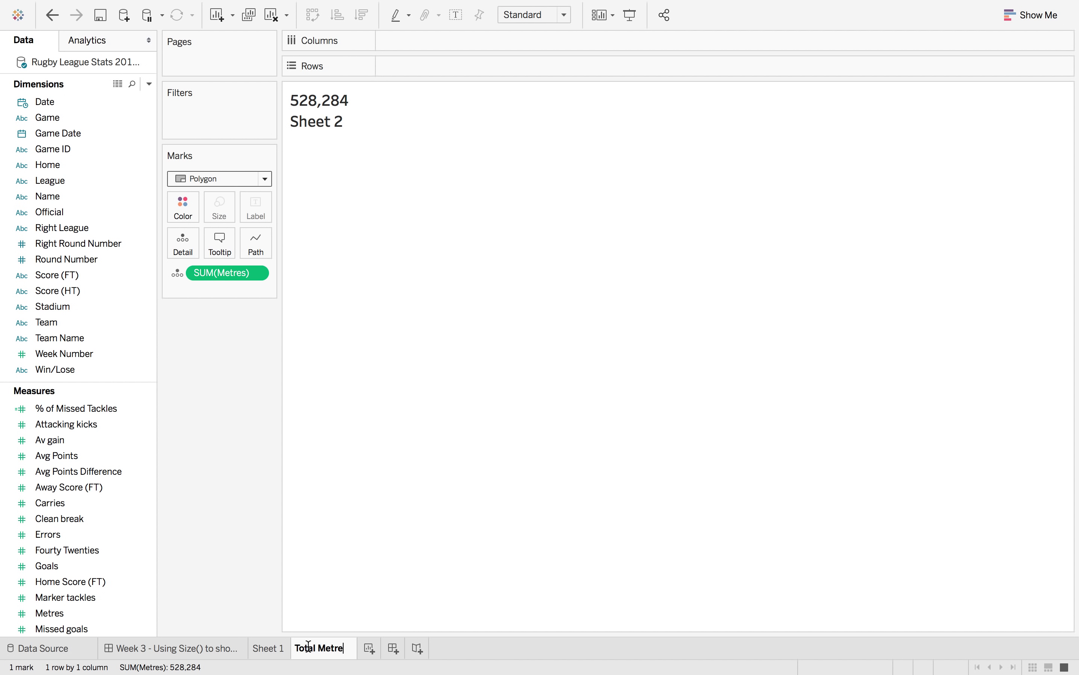
{"action": "key", "text": "Return"}
{"action": "right_click", "coordinate": [311, 651]}
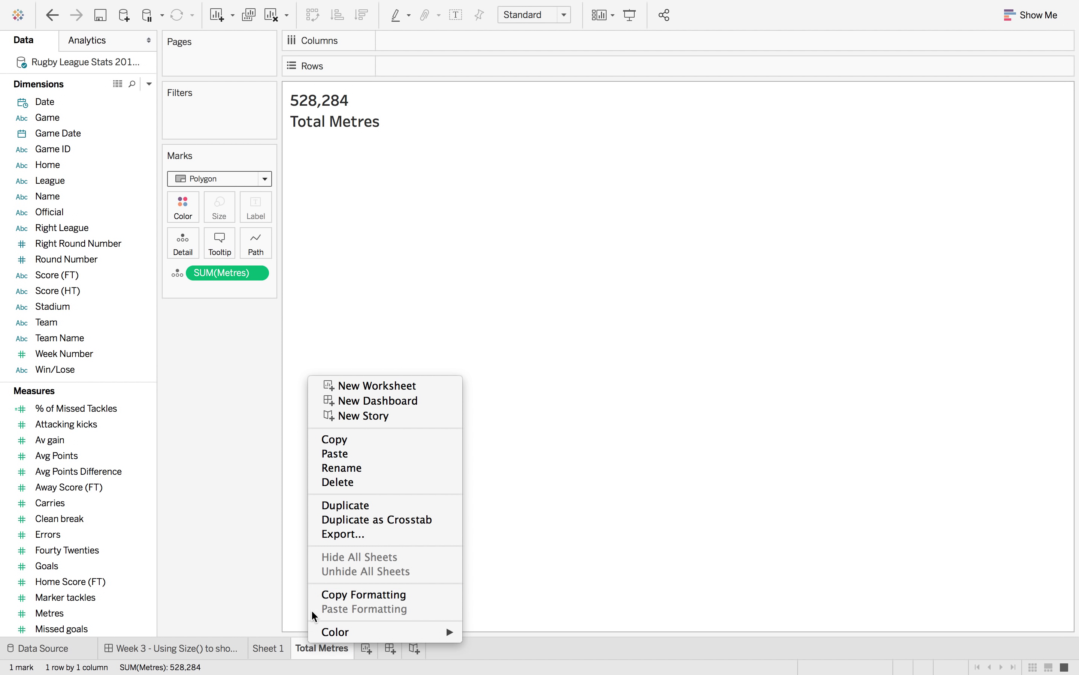
{"action": "mouse_move", "coordinate": [336, 632]}
{"action": "left_click", "coordinate": [311, 655]}
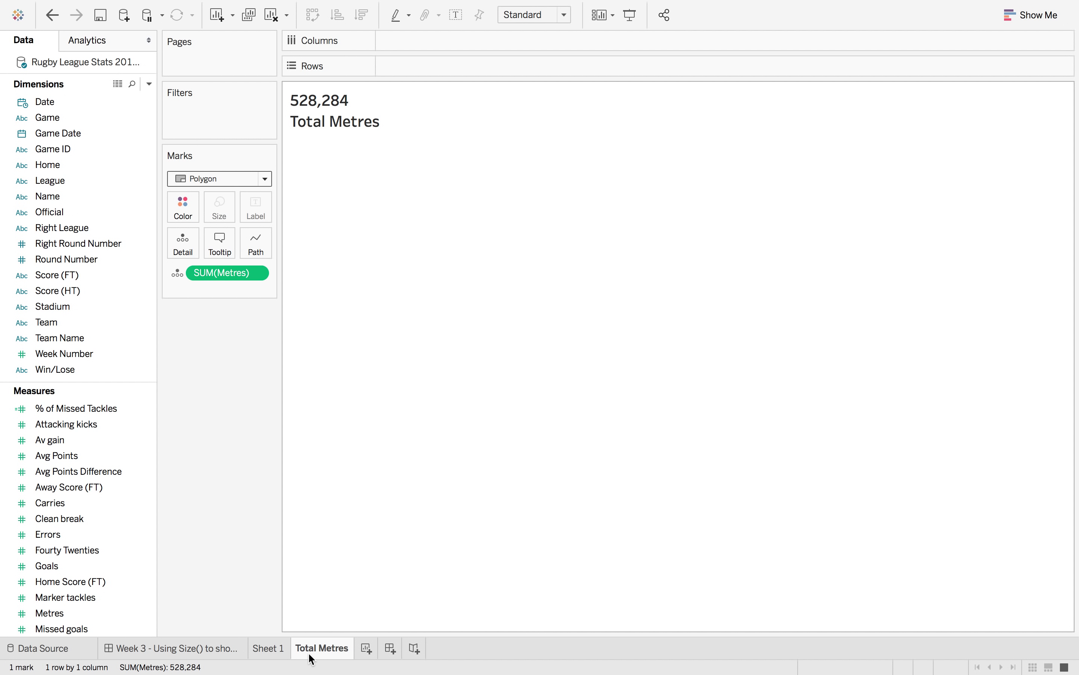
{"action": "double_click", "coordinate": [353, 654]}
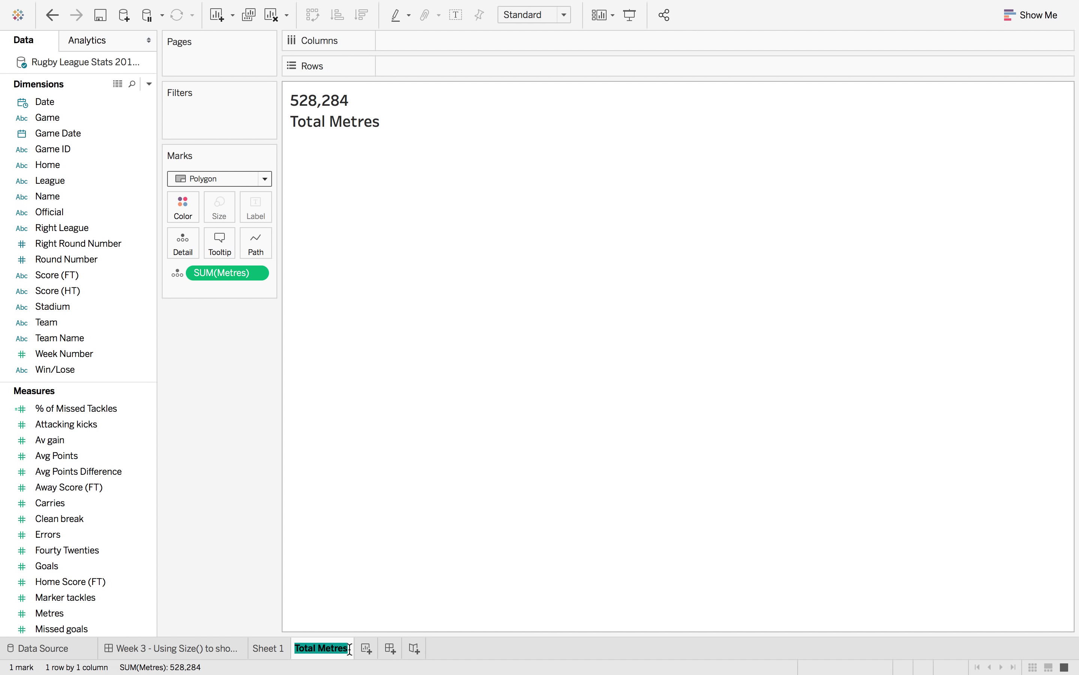
{"action": "key", "text": "BackSpace"}
{"action": "type", "text": "Total Tackles"}
{"action": "key", "text": "Return"}
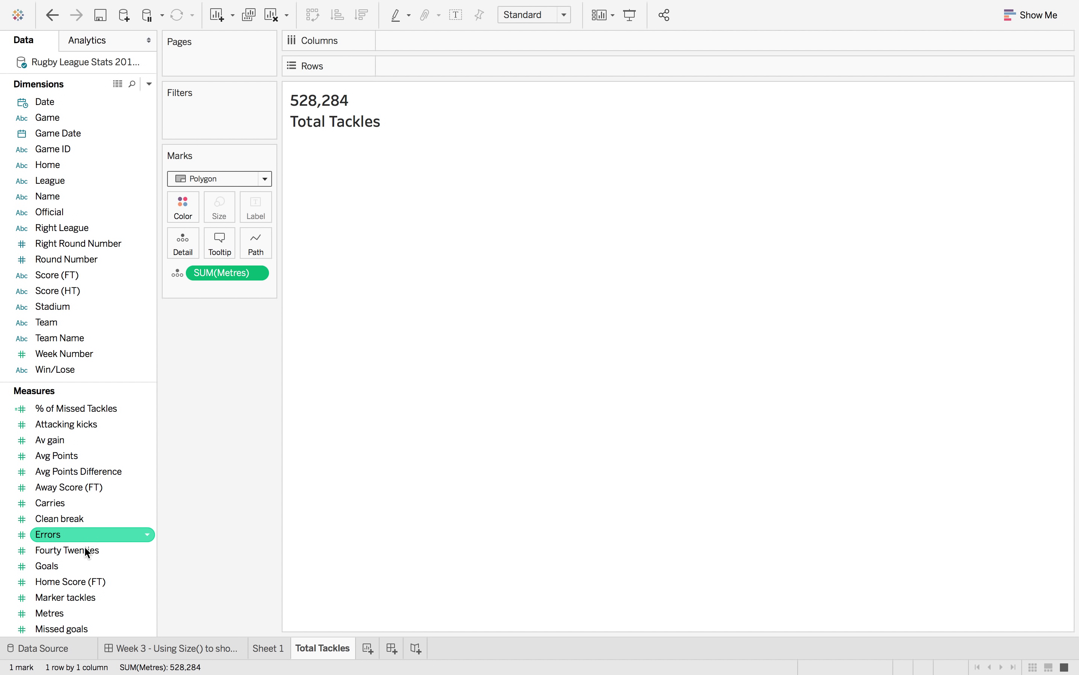
Replace SUM(Metres) on Detail with SUM(Tackles)
{"action": "scroll", "coordinate": [85, 571], "scroll_direction": "down", "scroll_amount": 1}
{"action": "scroll", "coordinate": [67, 580], "scroll_direction": "down", "scroll_amount": 5}
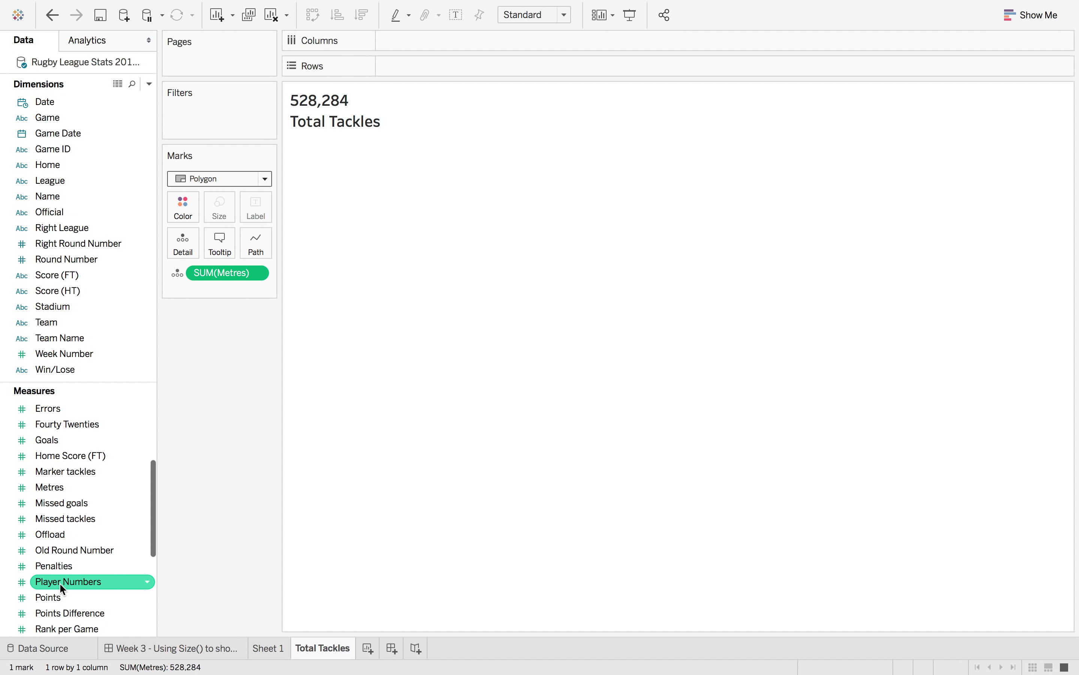
{"action": "left_click_drag", "start_coordinate": [58, 629], "coordinate": [214, 275]}
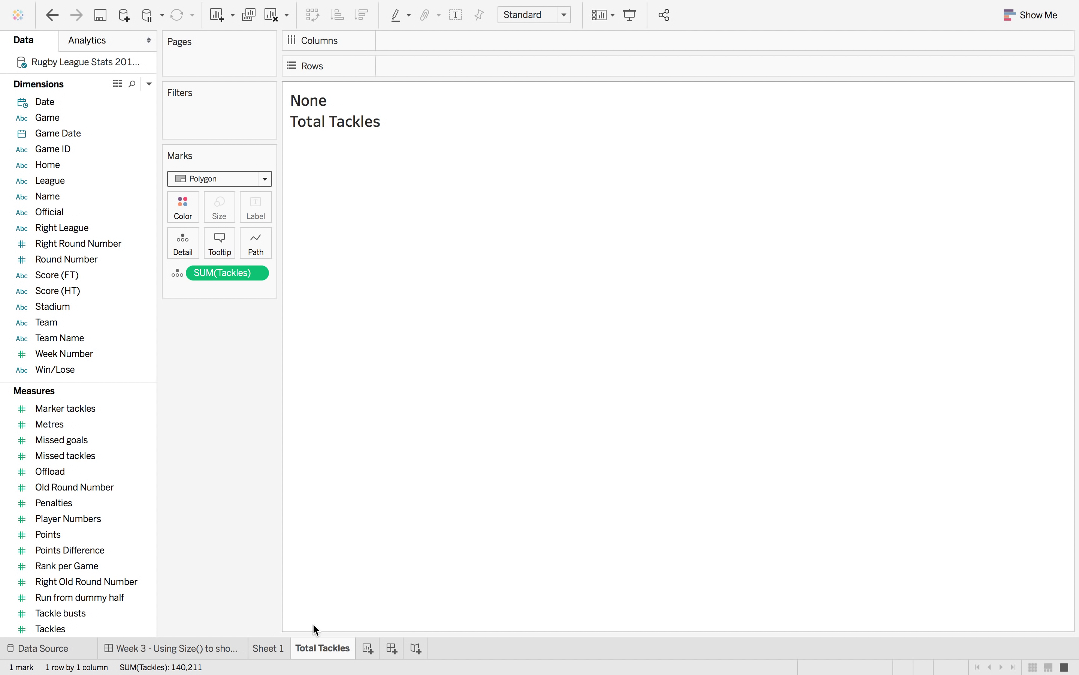
Duplicate Total Tackles, measure Missed tackles instead, and name the copy Total Missed Tackles
{"action": "right_click", "coordinate": [321, 649]}
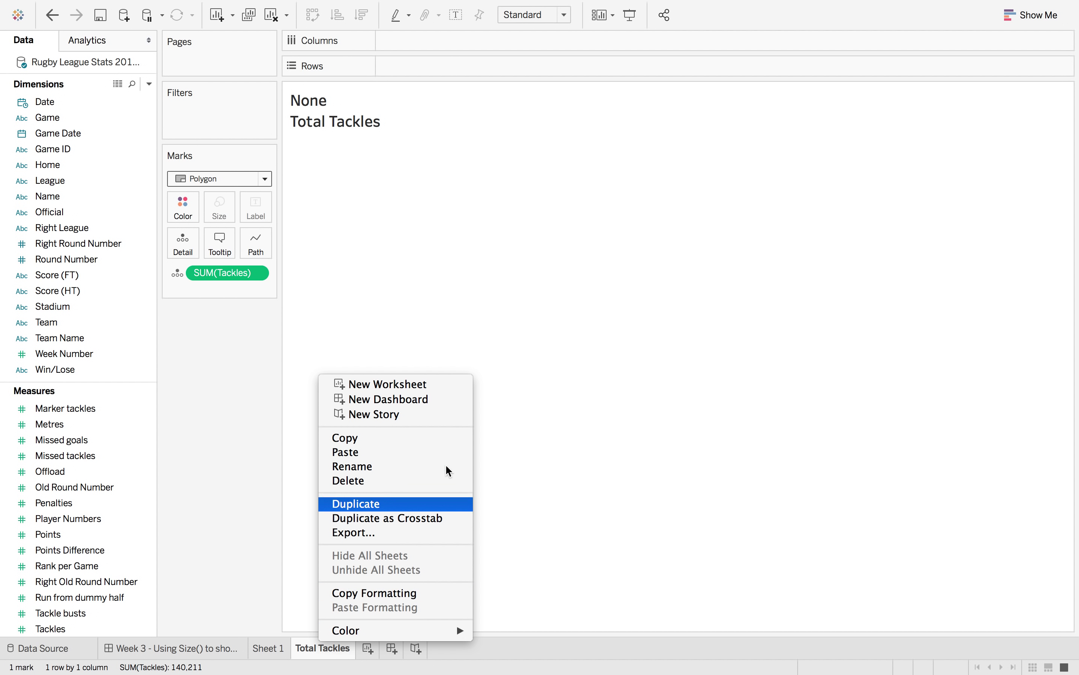
{"action": "left_click", "coordinate": [425, 504]}
{"action": "scroll", "coordinate": [107, 517], "scroll_direction": "up", "scroll_amount": 1}
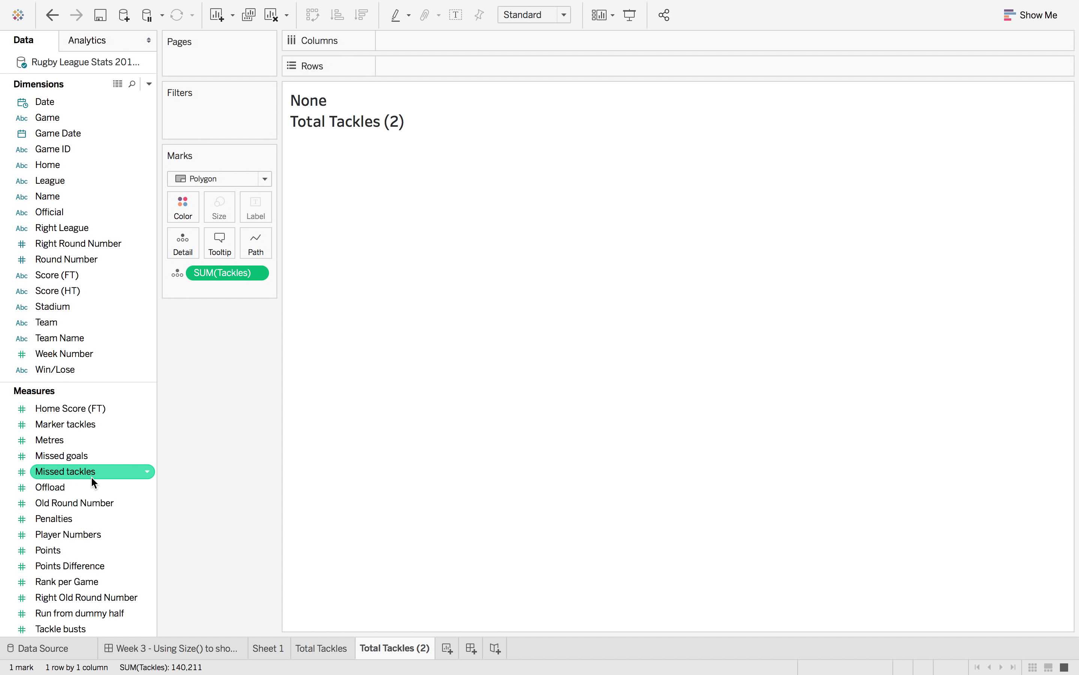
{"action": "left_click_drag", "start_coordinate": [91, 473], "coordinate": [218, 273]}
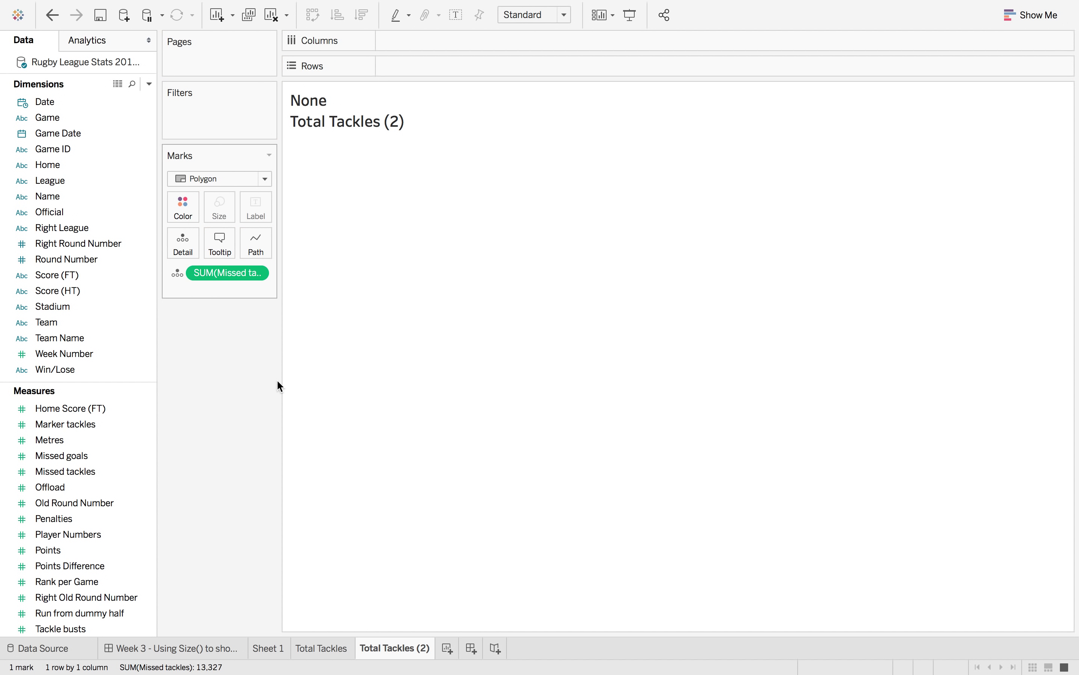
{"action": "double_click", "coordinate": [388, 650]}
{"action": "left_click", "coordinate": [388, 649]}
{"action": "type", "text": "Mo"}
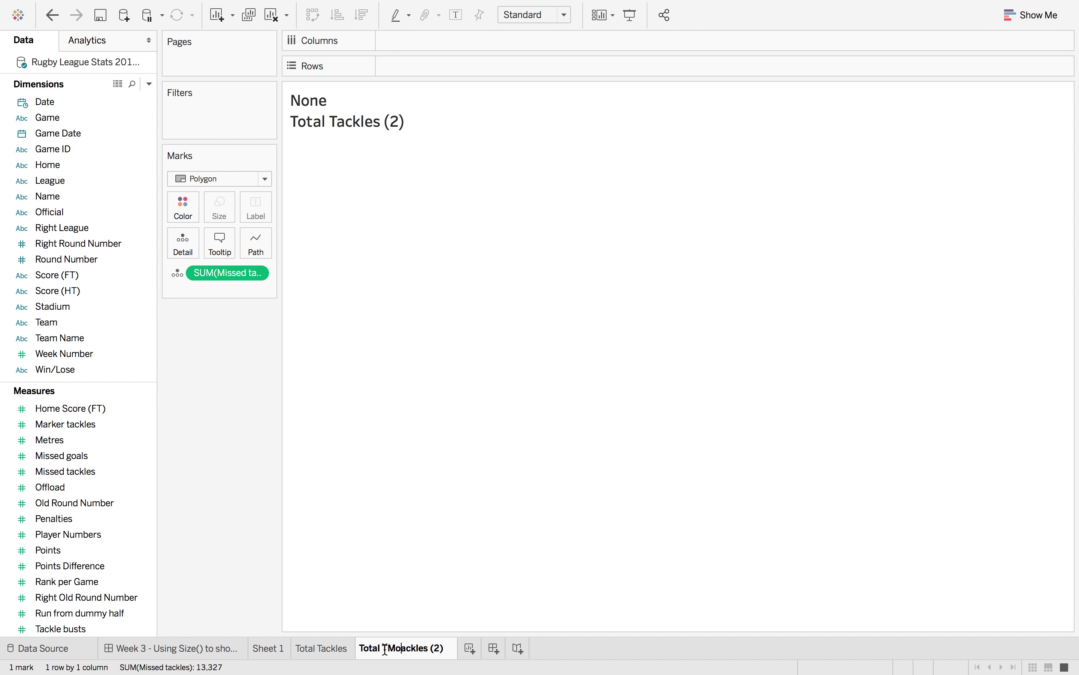
{"action": "key", "text": "BackSpace"}
{"action": "key", "text": "BackSpace"}
{"action": "key", "text": "BackSpace"}
{"action": "type", "text": "Missed "}
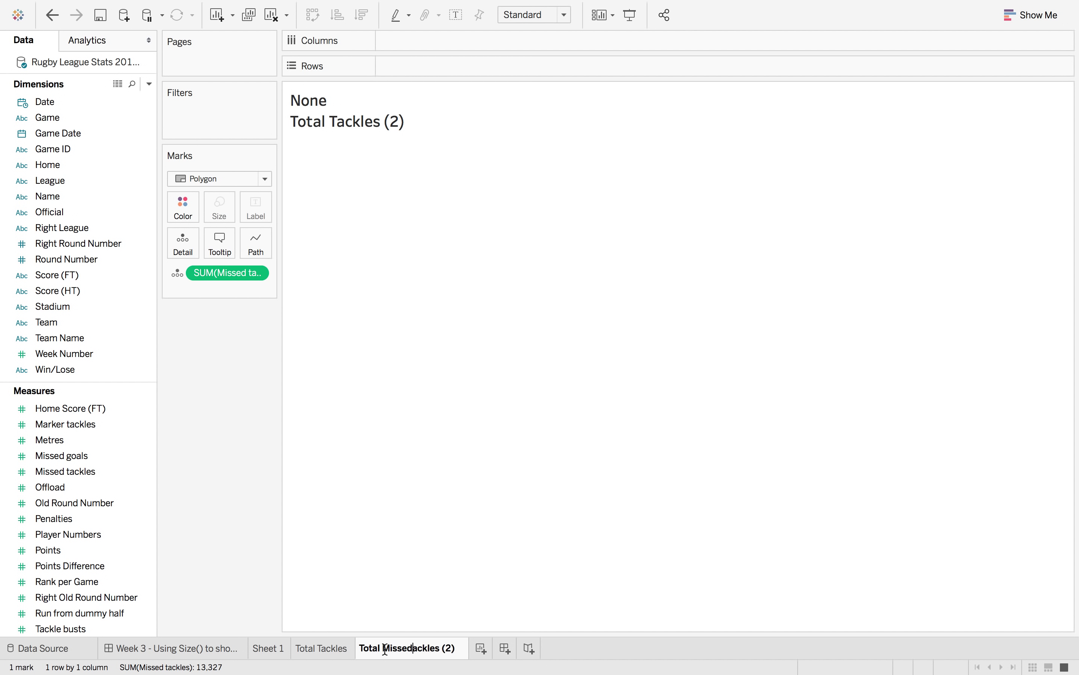
{"action": "type", "text": "T"}
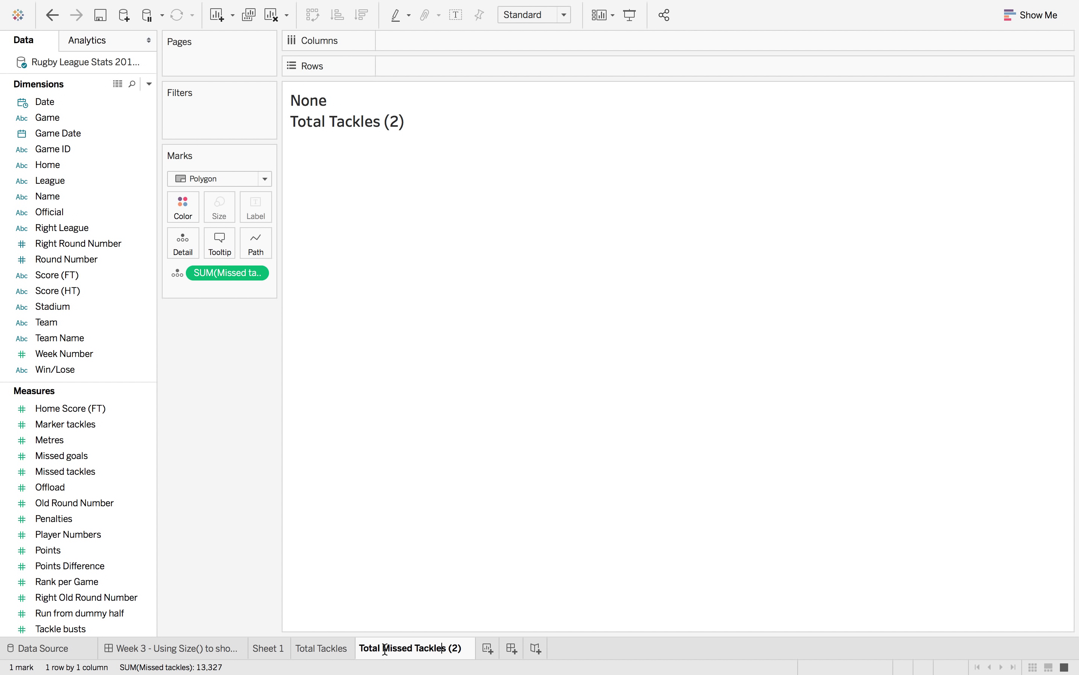
{"action": "key", "text": "BackSpace"}
{"action": "key", "text": "BackSpace"}
{"action": "key", "text": "BackSpace"}
{"action": "key", "text": "BackSpace"}
{"action": "key", "text": "Return"}
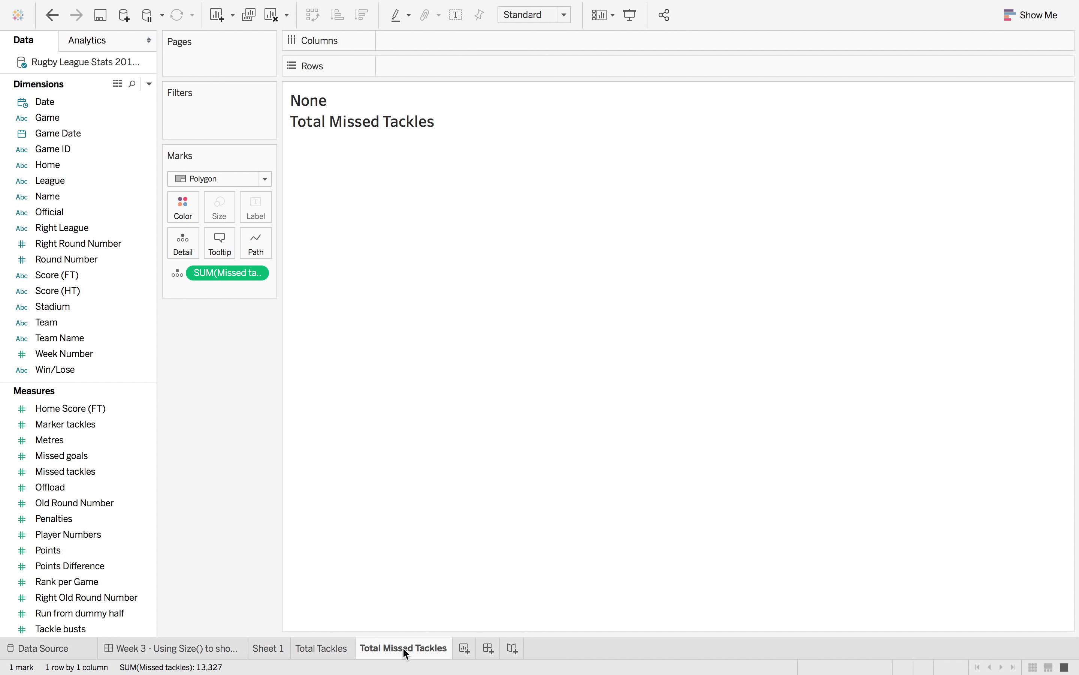
Duplicate Total Missed Tackles, measure % of Missed Tackles, and name it % of Missed Tackles
{"action": "right_click", "coordinate": [404, 651]}
{"action": "left_click", "coordinate": [441, 507]}
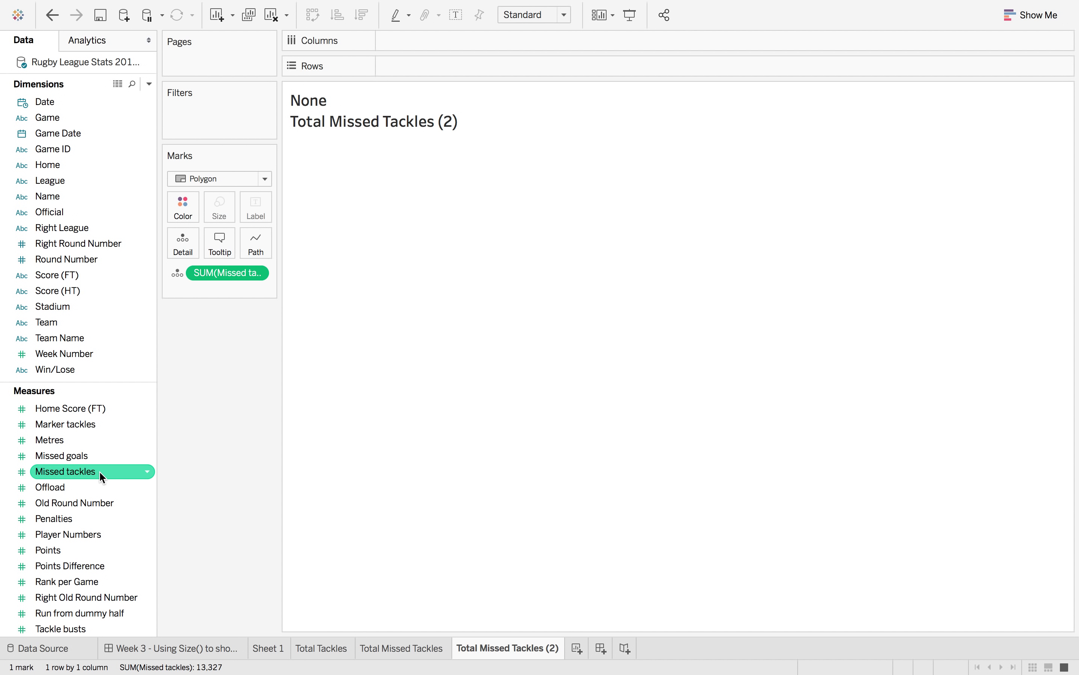
{"action": "scroll", "coordinate": [99, 471], "scroll_direction": "up", "scroll_amount": 8}
{"action": "left_click_drag", "start_coordinate": [80, 410], "coordinate": [208, 276]}
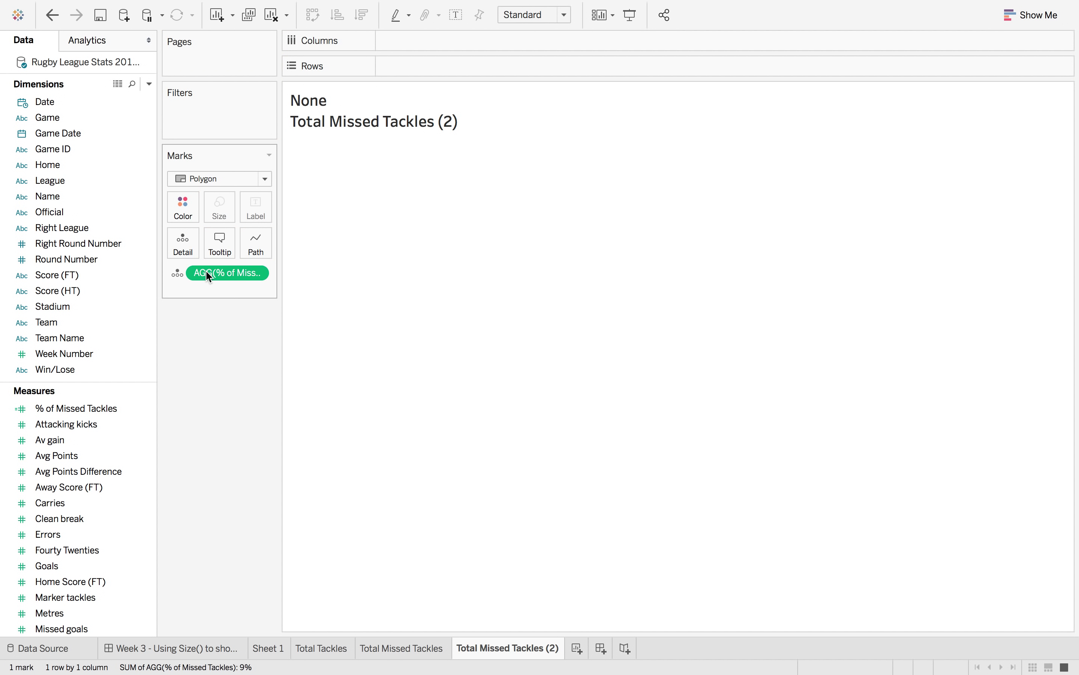
{"action": "double_click", "coordinate": [484, 650]}
{"action": "type", "text": "%"}
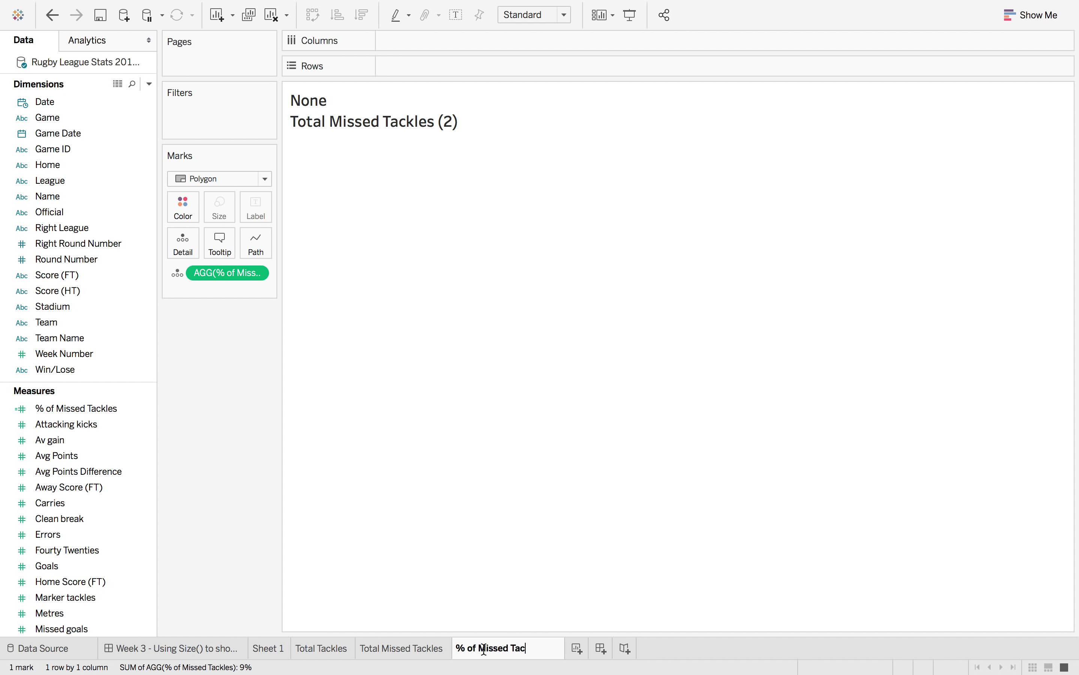
{"action": "type", "text": " of Missed Tackles"}
Replace the missing field in the % of Missed Tackles title with AGG(% of Missed Tackles), showing 9%
{"action": "key", "text": "Return"}
{"action": "double_click", "coordinate": [372, 125]}
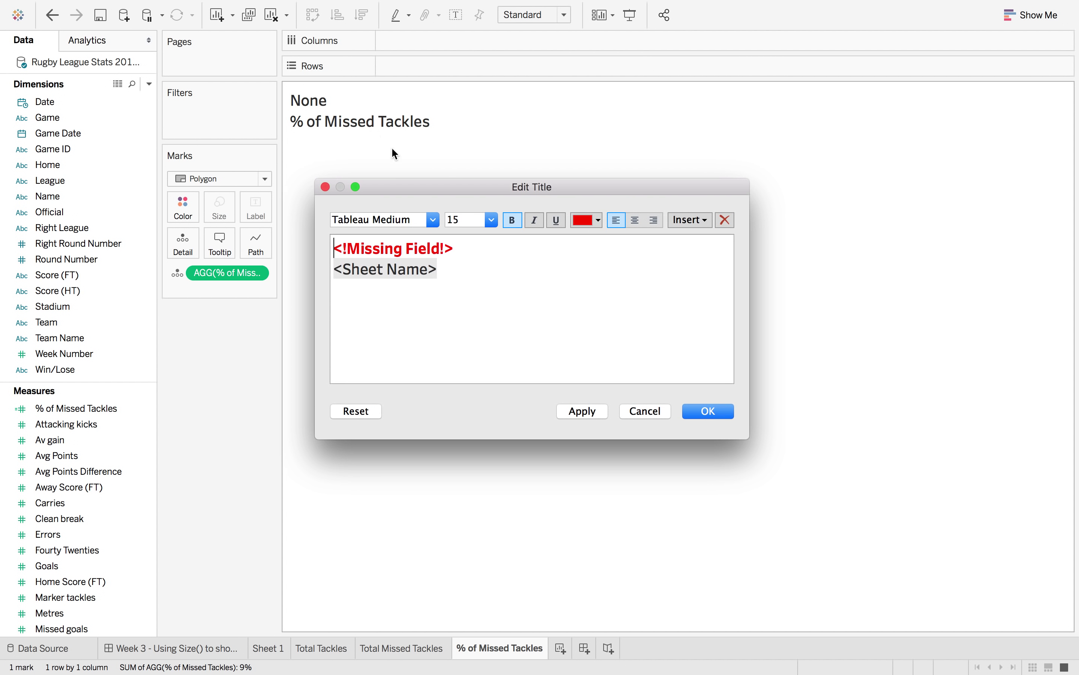
{"action": "left_click_drag", "start_coordinate": [446, 241], "coordinate": [276, 235]}
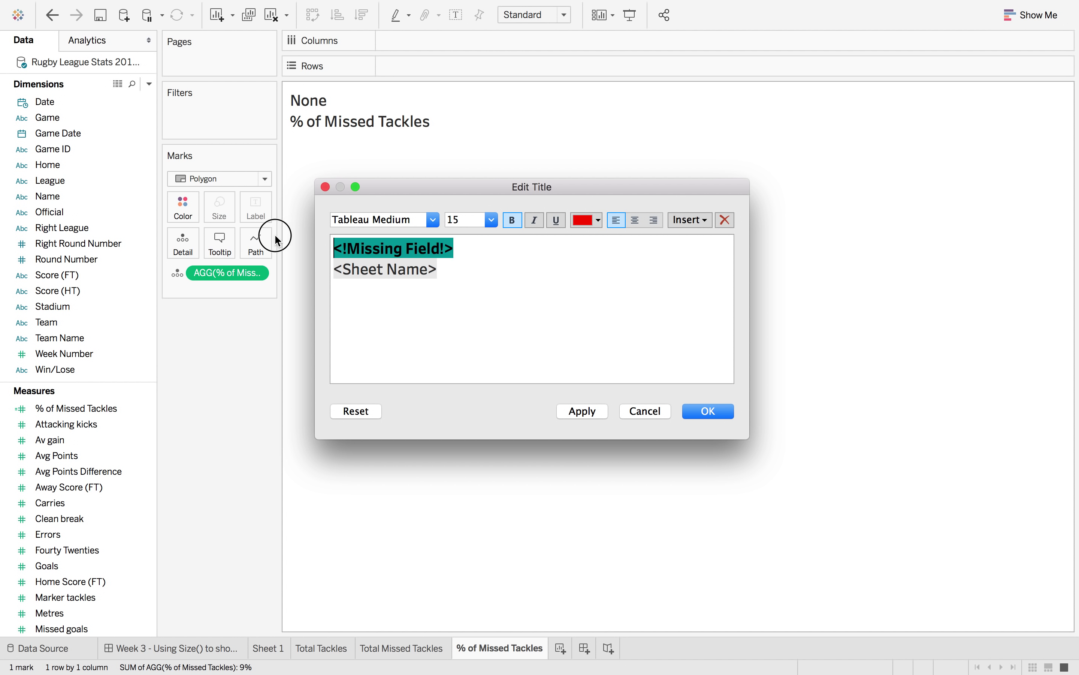
{"action": "left_click", "coordinate": [689, 220]}
{"action": "left_click", "coordinate": [732, 427]}
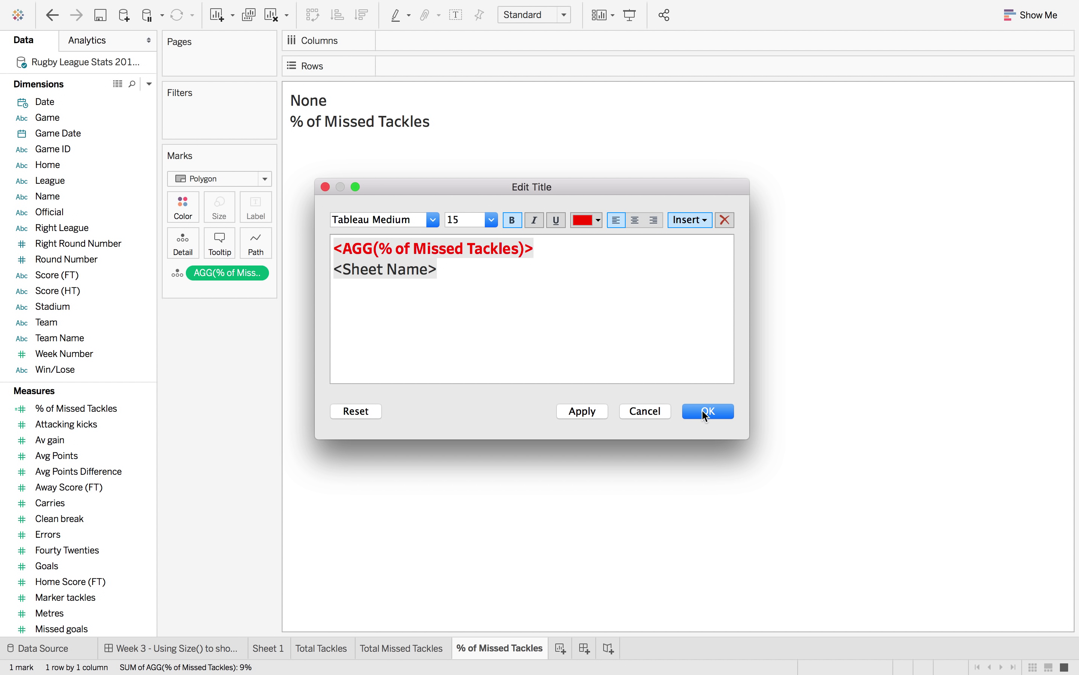
{"action": "left_click", "coordinate": [707, 412]}
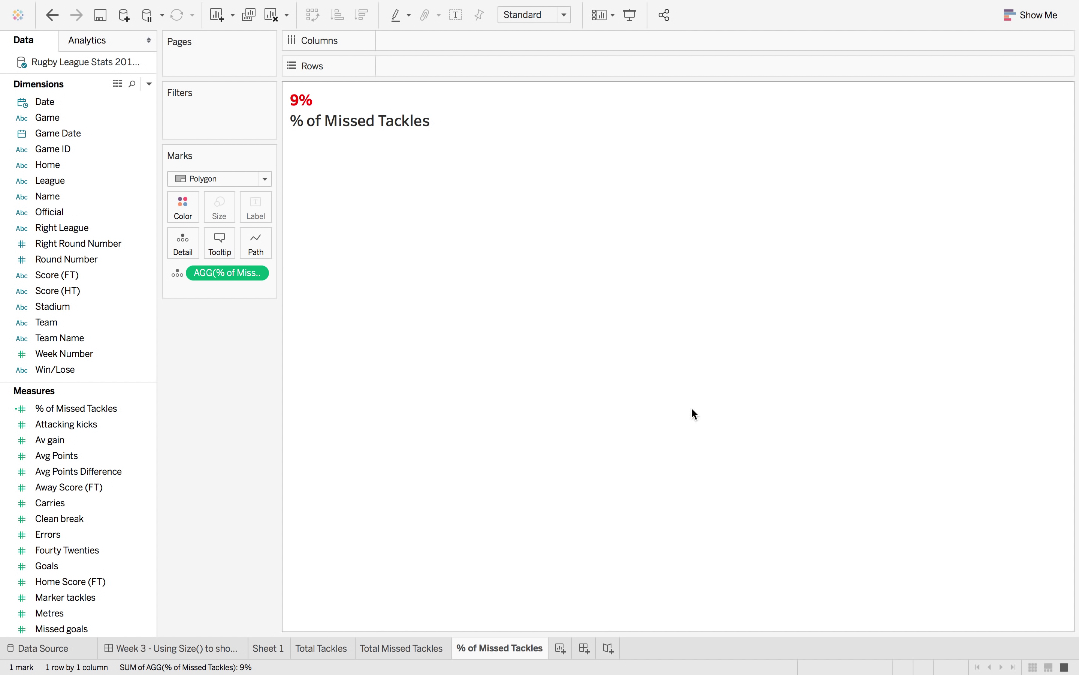
Make the 9% line of that title black instead of red
{"action": "double_click", "coordinate": [357, 98]}
{"action": "left_click_drag", "start_coordinate": [535, 244], "coordinate": [321, 239]}
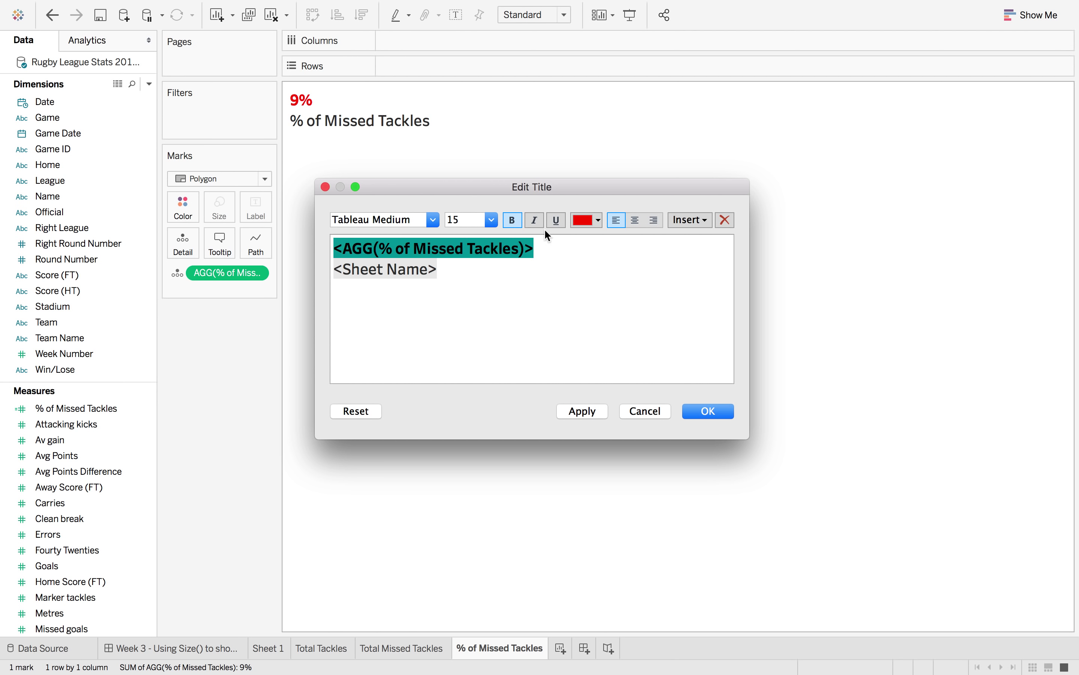
{"action": "left_click", "coordinate": [584, 221]}
{"action": "left_click", "coordinate": [582, 237]}
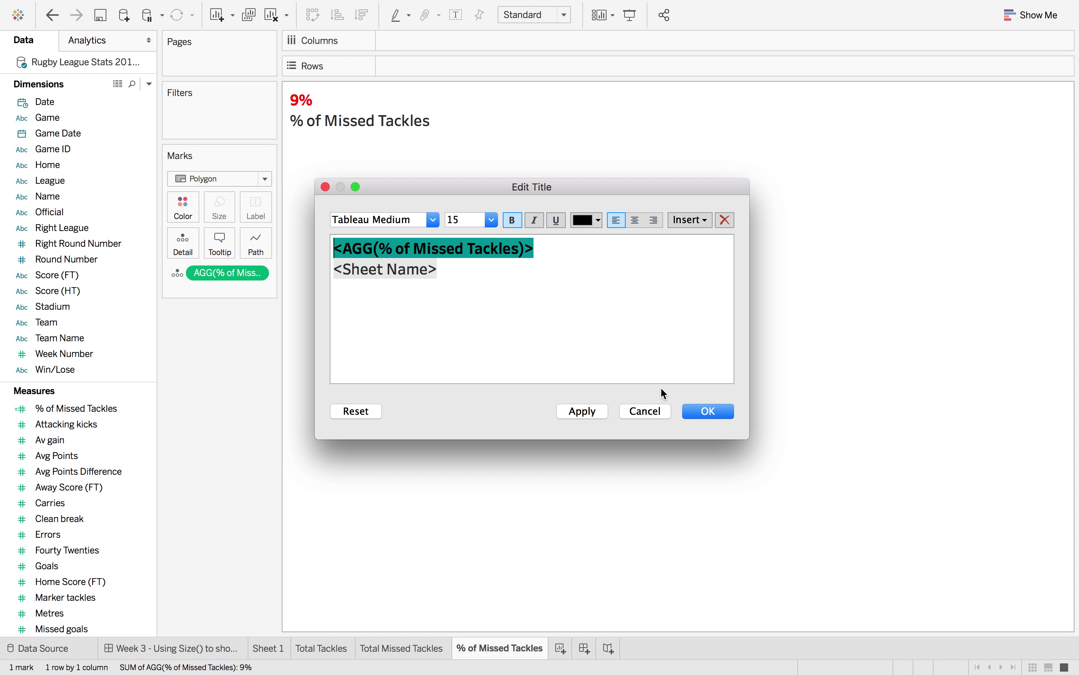
{"action": "left_click", "coordinate": [707, 413]}
Set the Total Missed Tackles title to a black SUM(Missed tackles) total of 13,327
{"action": "left_click", "coordinate": [404, 648]}
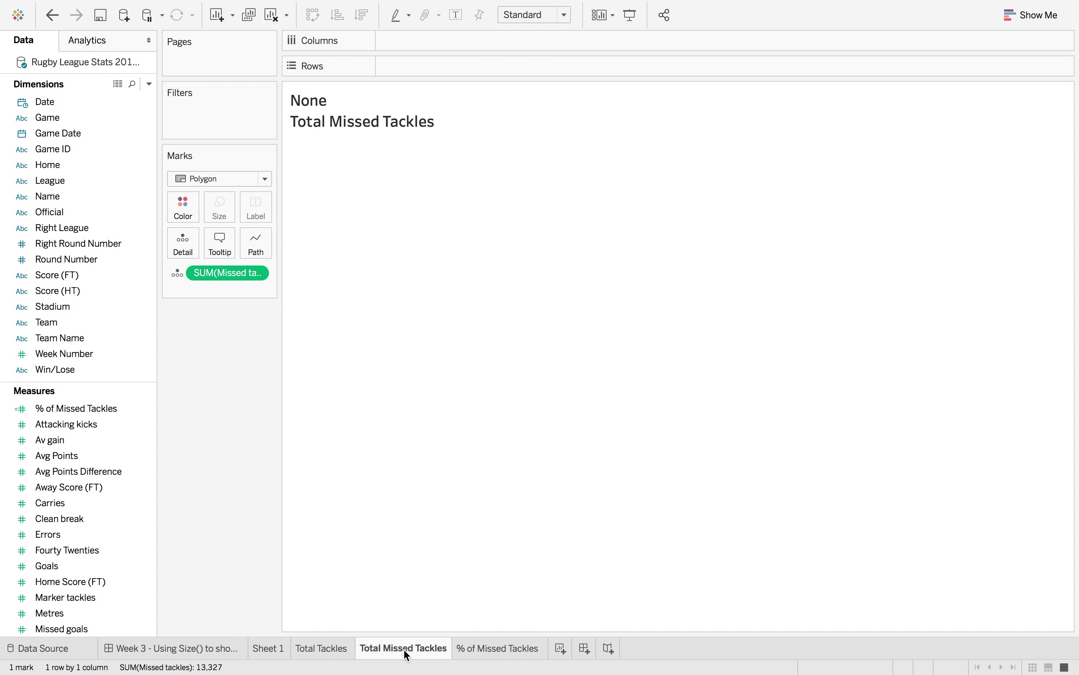
{"action": "double_click", "coordinate": [374, 116]}
{"action": "left_click_drag", "start_coordinate": [455, 248], "coordinate": [276, 239]}
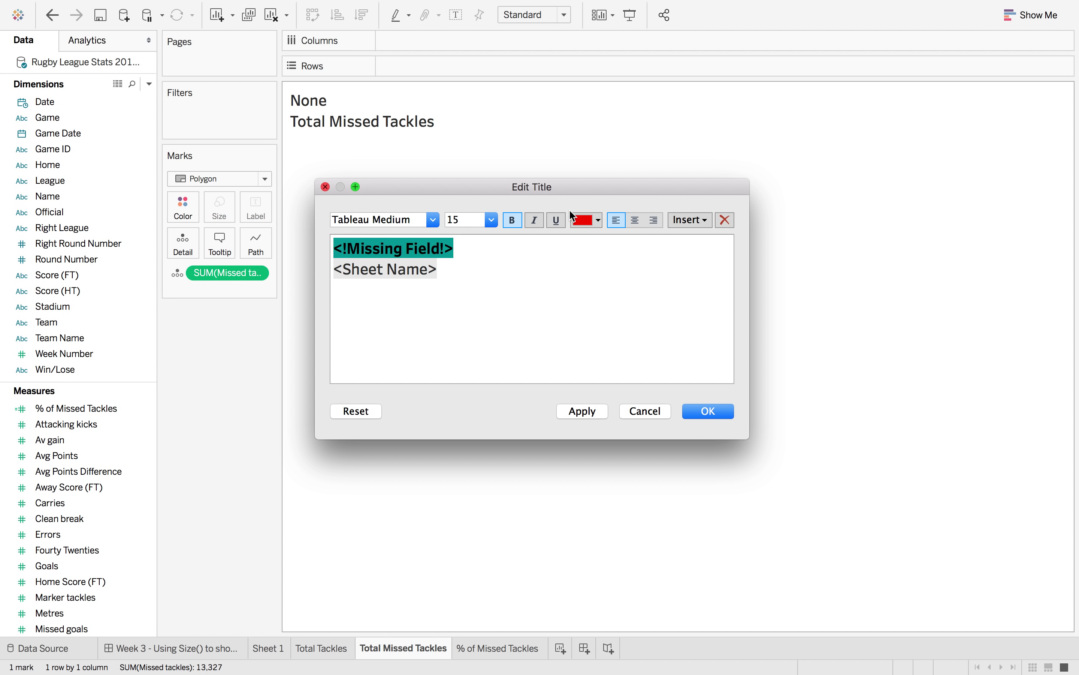
{"action": "left_click", "coordinate": [690, 219]}
{"action": "left_click", "coordinate": [694, 429]}
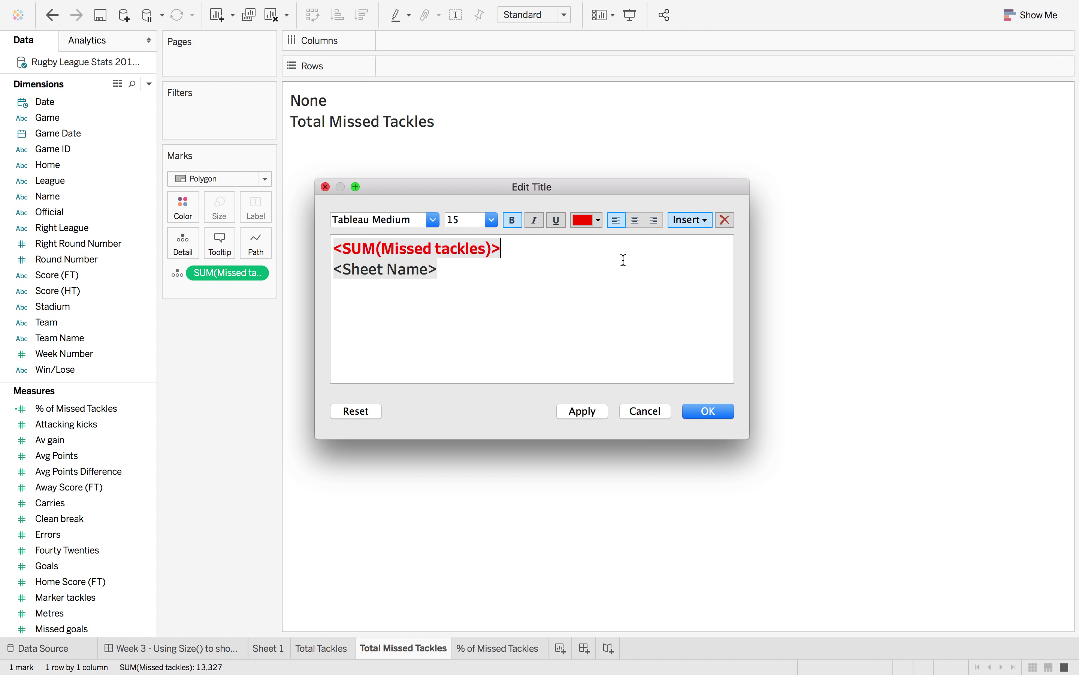
{"action": "left_click", "coordinate": [592, 226]}
{"action": "left_click", "coordinate": [581, 237]}
{"action": "left_click_drag", "start_coordinate": [503, 248], "coordinate": [320, 246]}
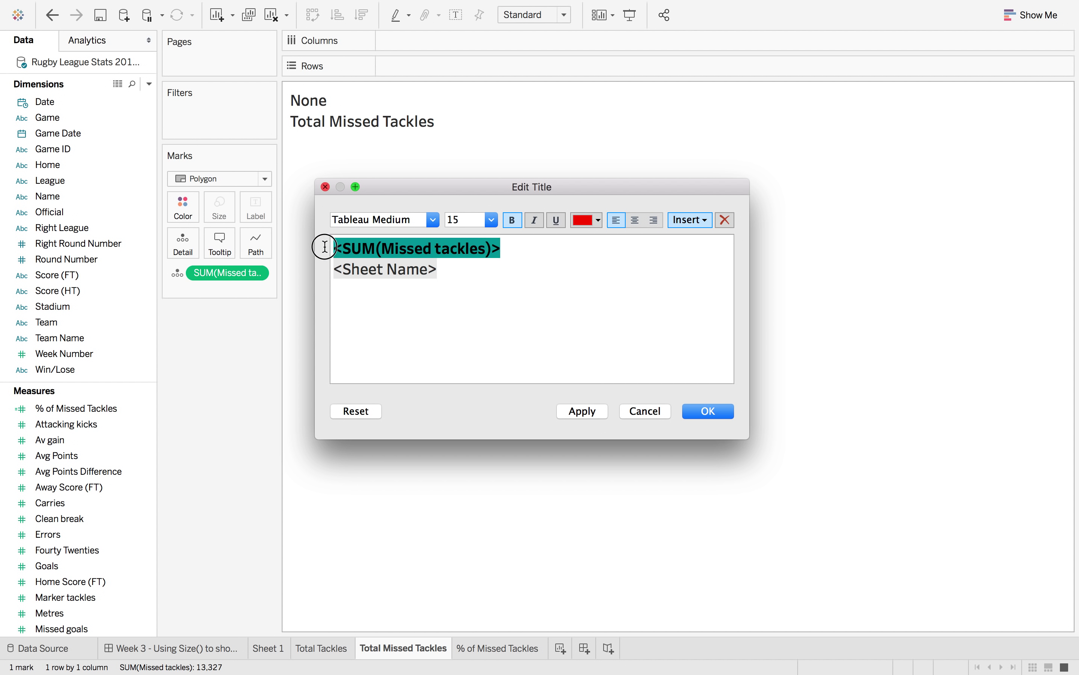
{"action": "left_click", "coordinate": [597, 226]}
{"action": "left_click", "coordinate": [582, 237]}
{"action": "left_click", "coordinate": [692, 410]}
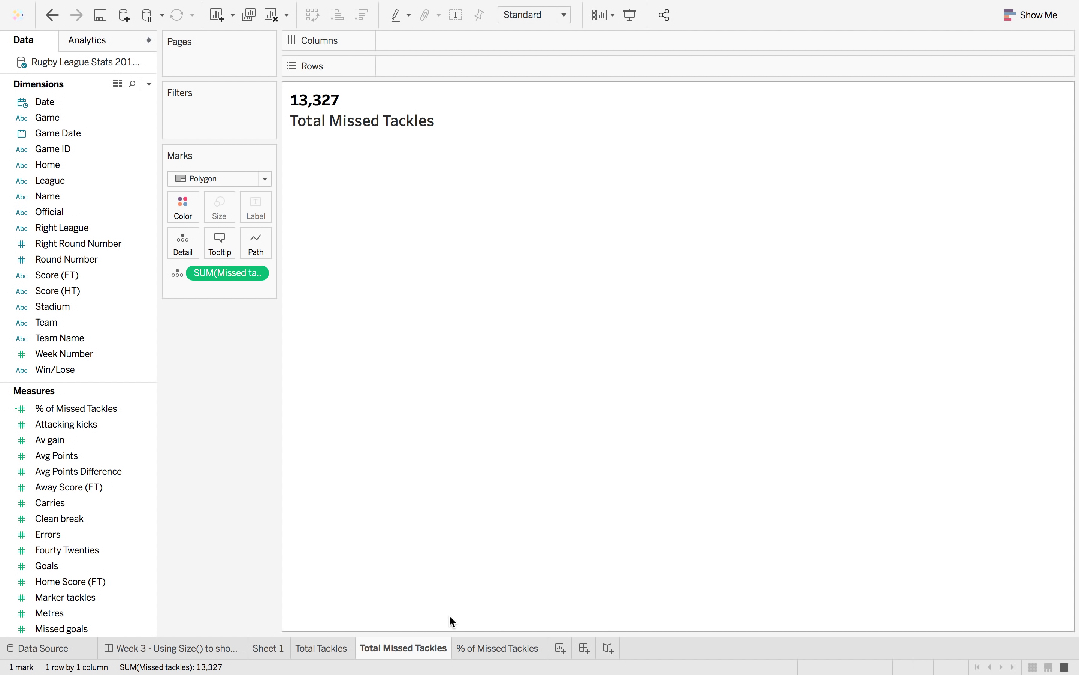
Set the Total Tackles title to a black SUM(Tackles) total of 140,211
{"action": "left_click", "coordinate": [322, 648]}
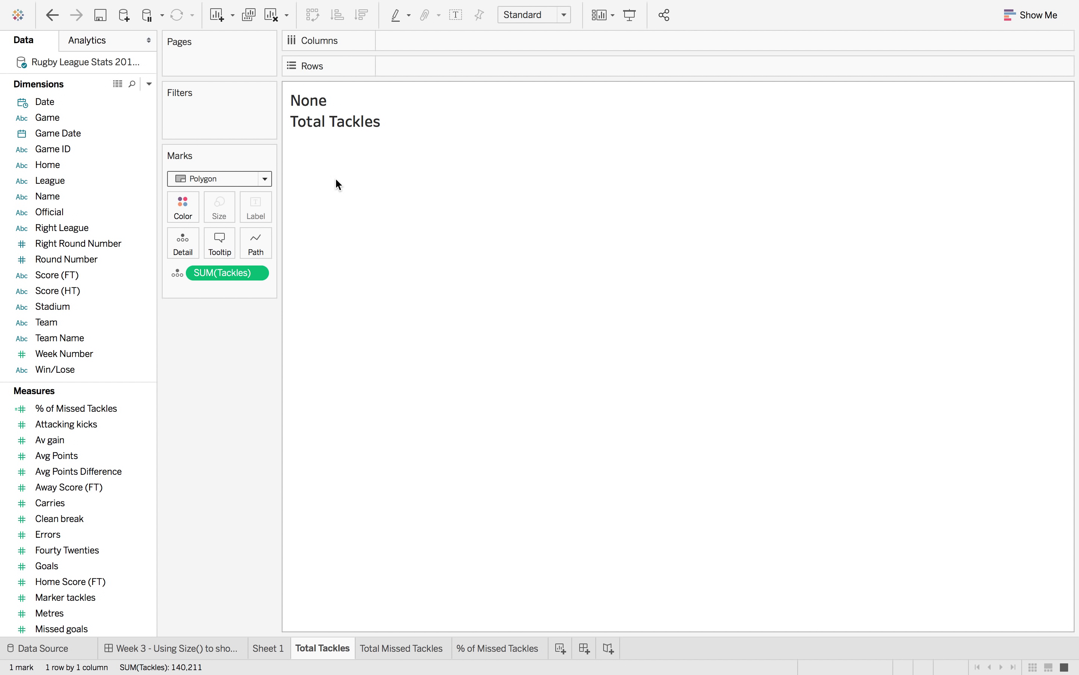
{"action": "double_click", "coordinate": [309, 121]}
{"action": "left_click_drag", "start_coordinate": [463, 254], "coordinate": [290, 244]}
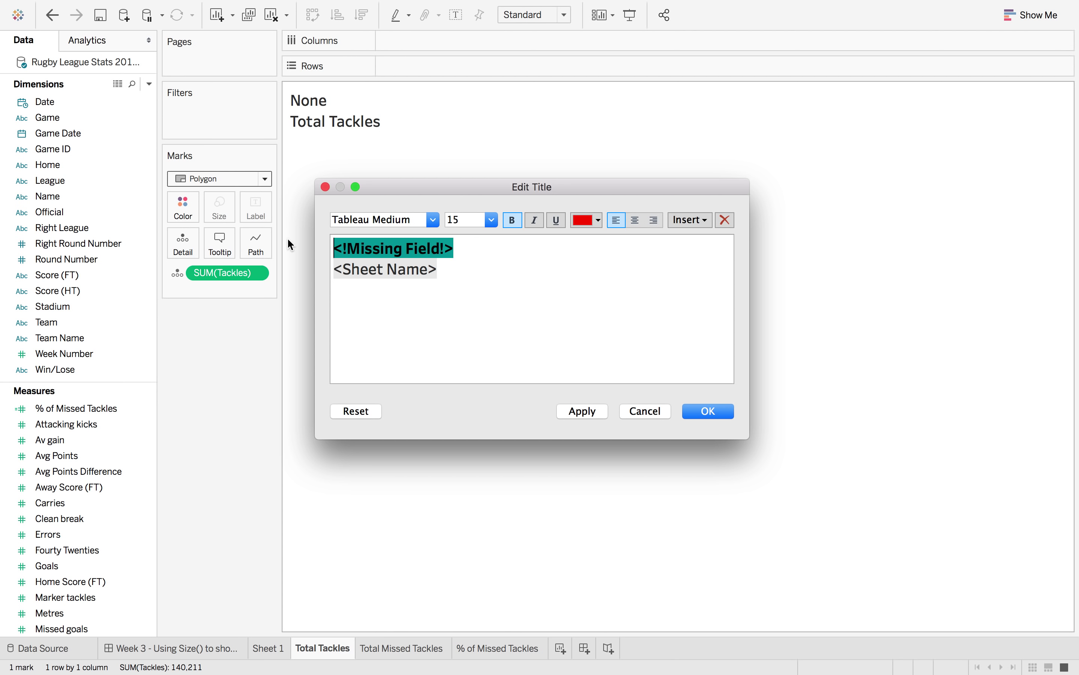
{"action": "left_click", "coordinate": [600, 220]}
{"action": "left_click", "coordinate": [583, 242]}
{"action": "left_click", "coordinate": [694, 220]}
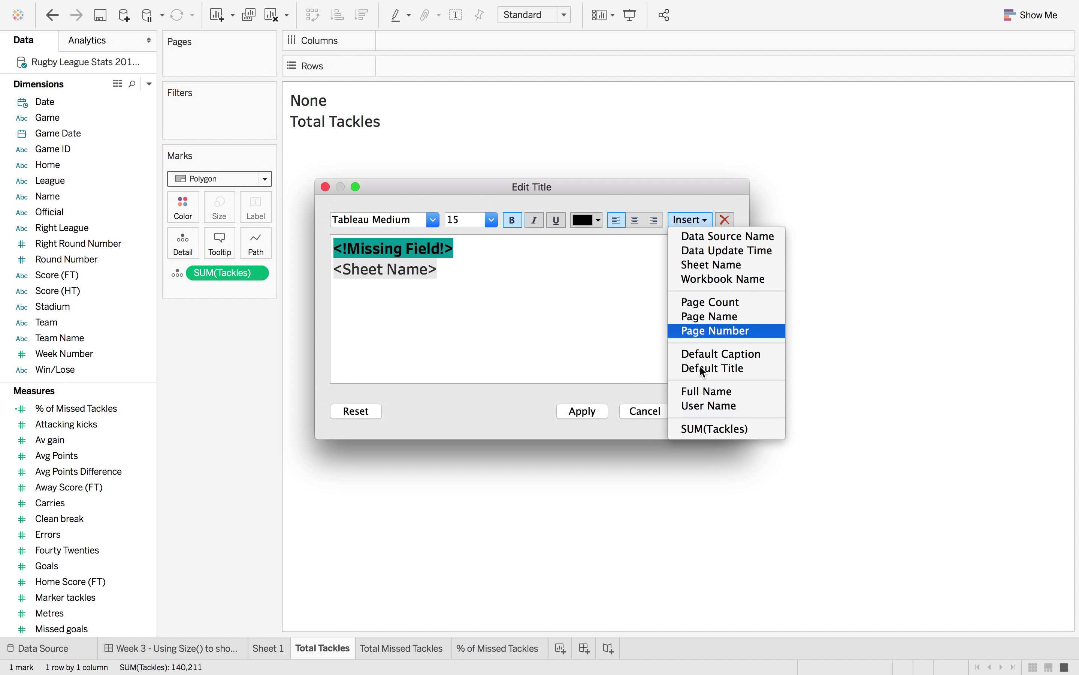
{"action": "left_click", "coordinate": [709, 434]}
{"action": "left_click", "coordinate": [707, 419]}
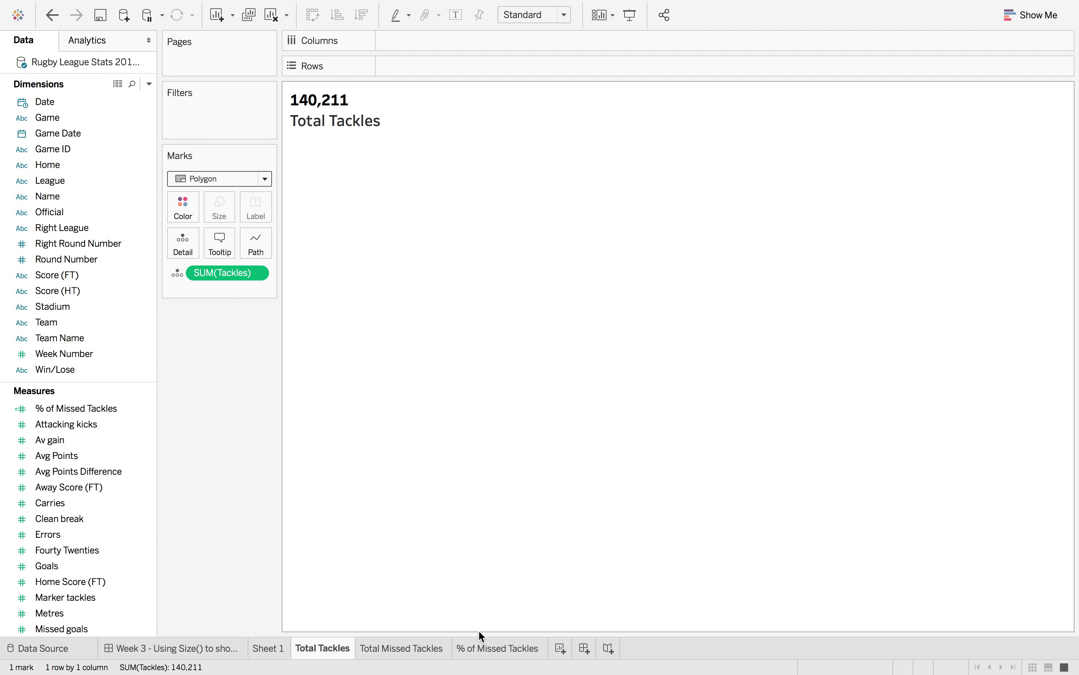
{"action": "left_click", "coordinate": [409, 648]}
{"action": "left_click", "coordinate": [505, 655]}
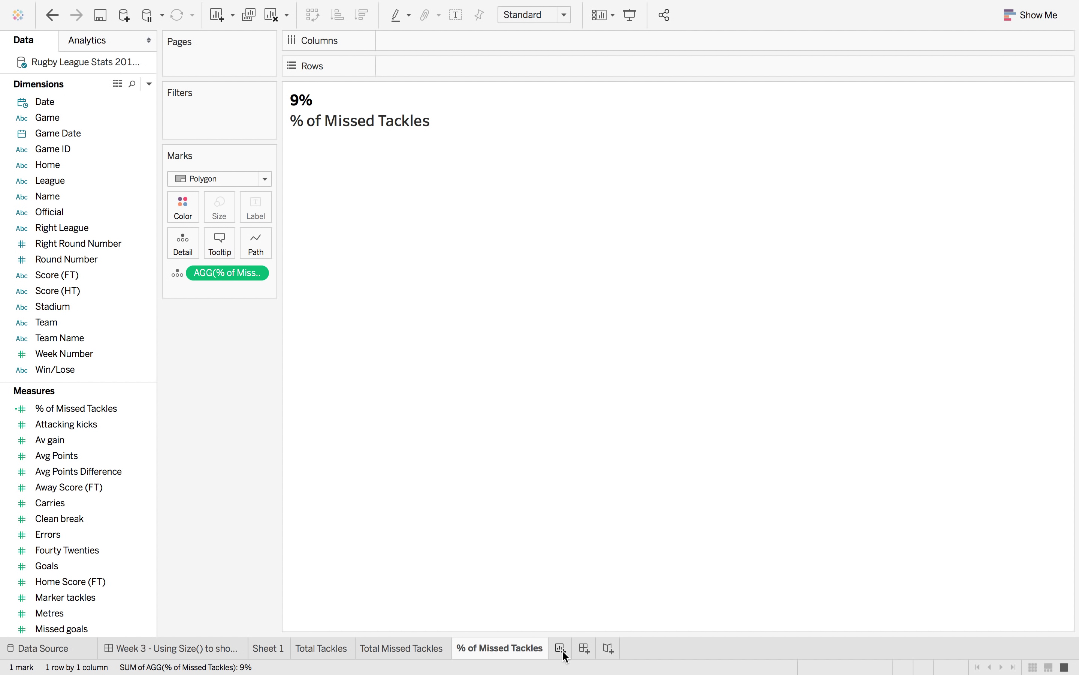
Duplicate % of Missed Tackles, drop its measure, add Team Name and Name to Detail, and use square marks
{"action": "right_click", "coordinate": [529, 646]}
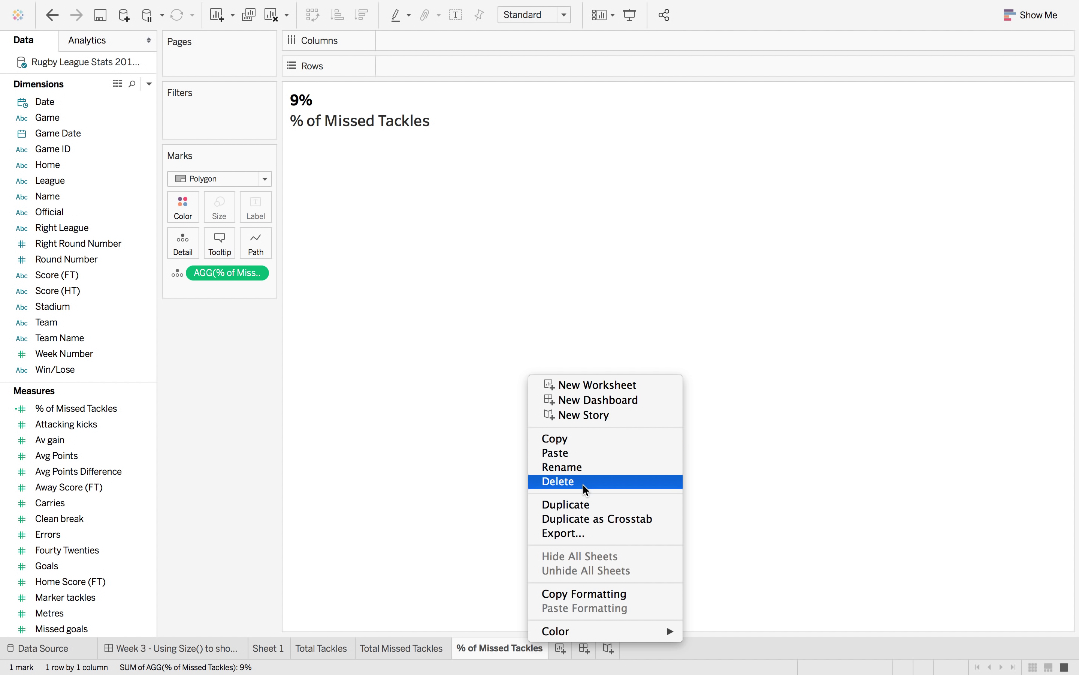
{"action": "left_click", "coordinate": [583, 505]}
{"action": "left_click_drag", "start_coordinate": [218, 272], "coordinate": [200, 428]}
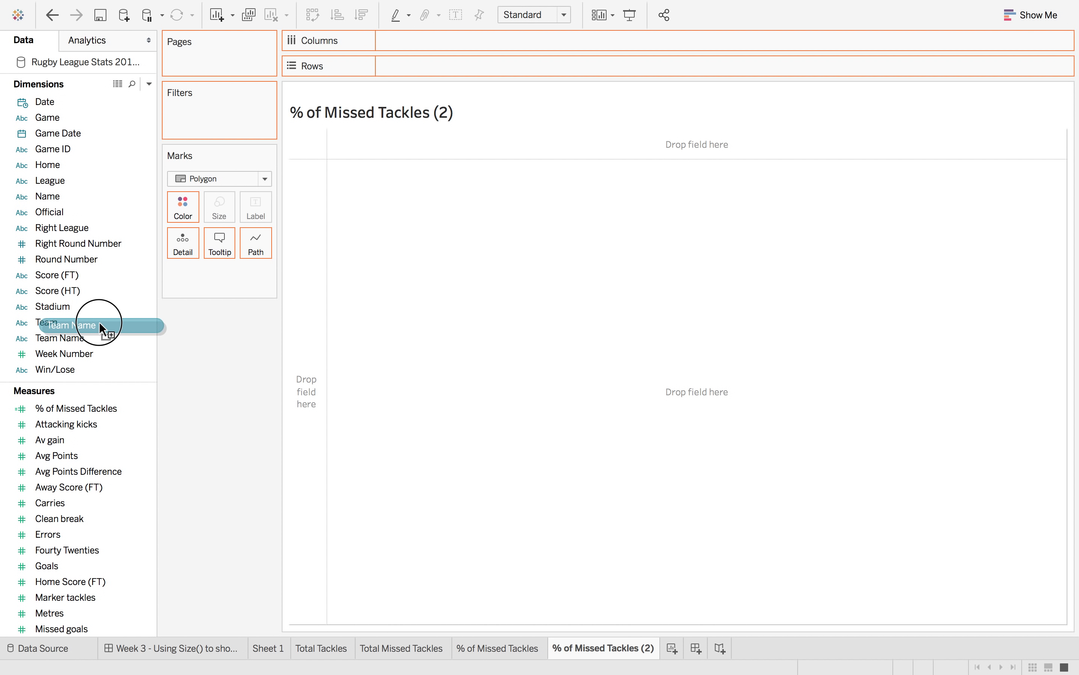
{"action": "left_click_drag", "start_coordinate": [98, 321], "coordinate": [183, 241]}
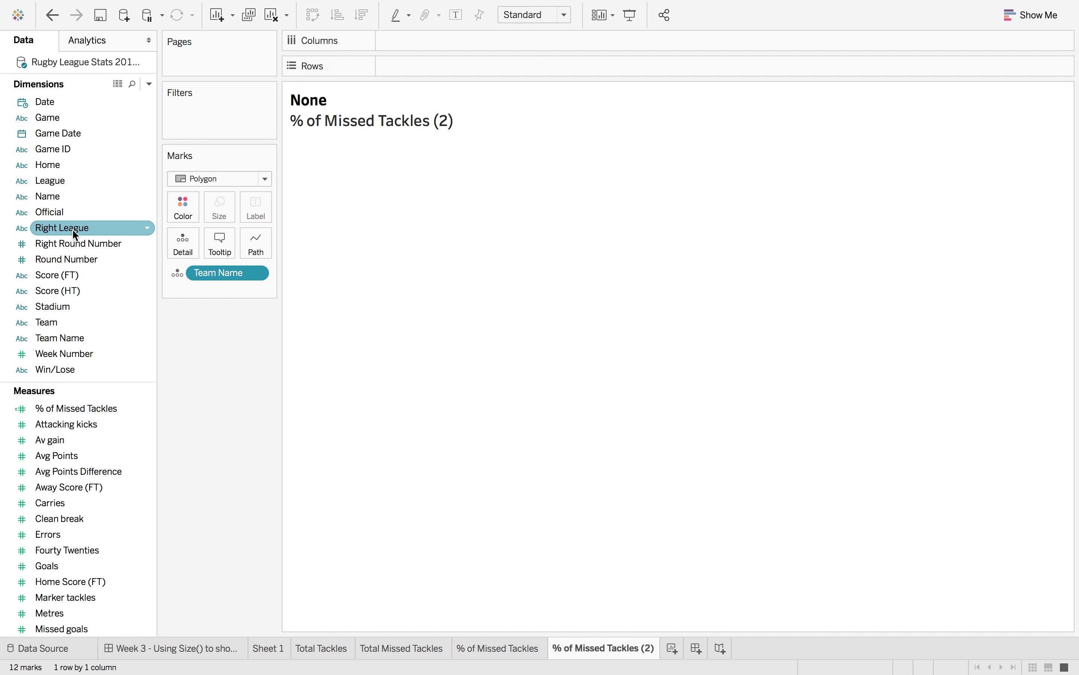
{"action": "left_click_drag", "start_coordinate": [66, 196], "coordinate": [185, 254]}
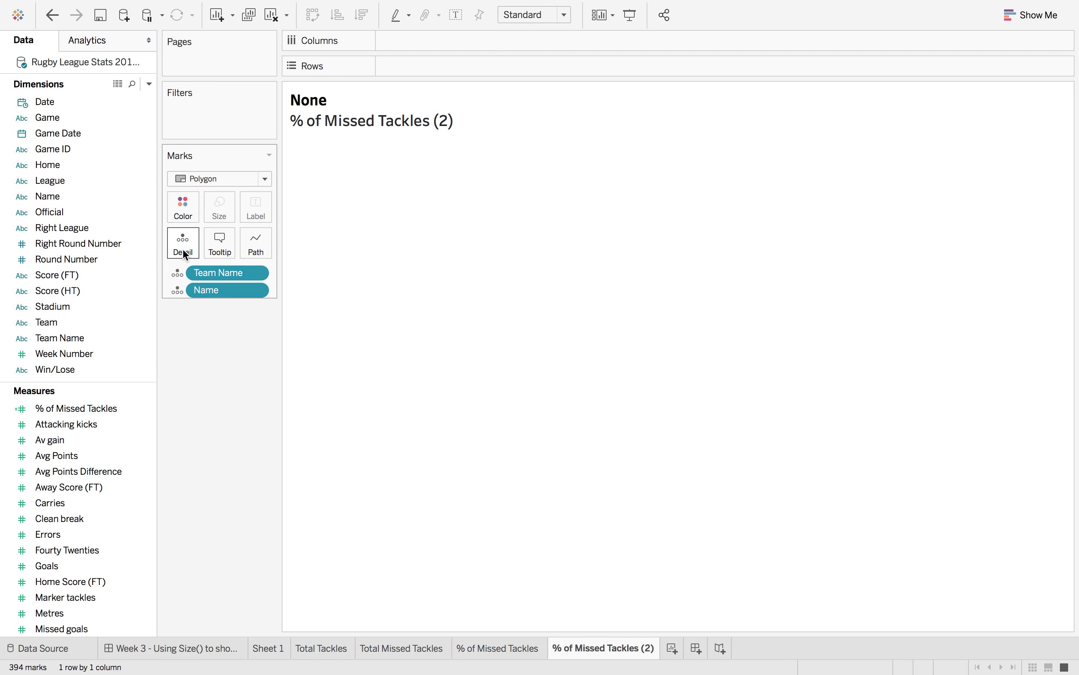
{"action": "left_click", "coordinate": [225, 179]}
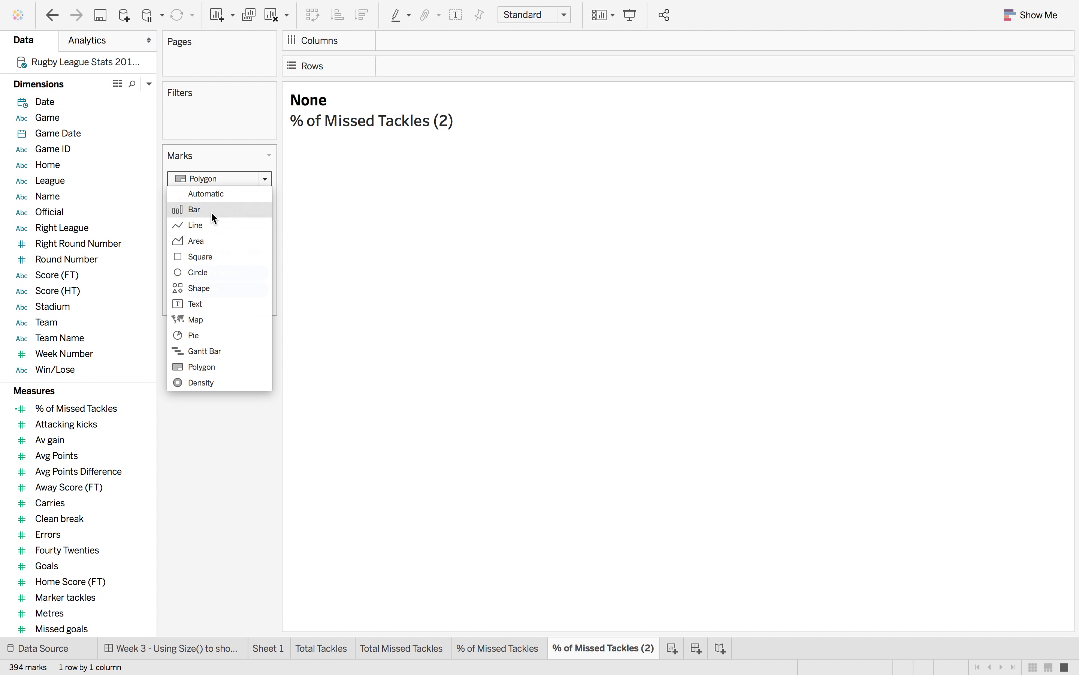
{"action": "left_click", "coordinate": [205, 255]}
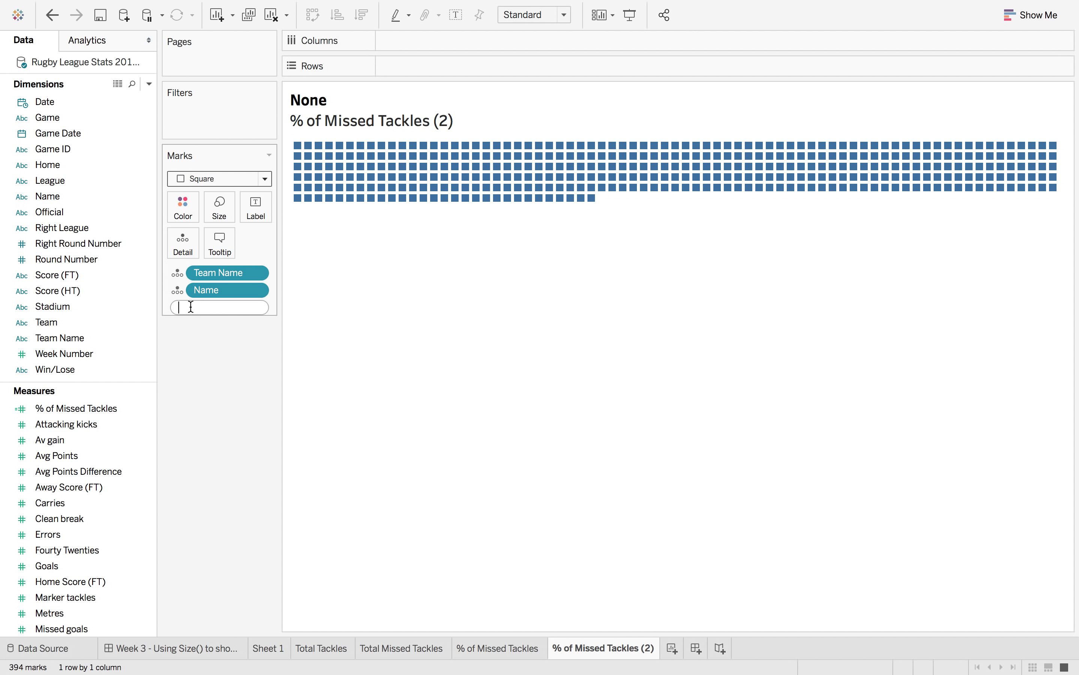
Add a Size() calculation computed along specific dimensions Name and Team Name
{"action": "type", "text": "Size()"}
{"action": "key", "text": "Return"}
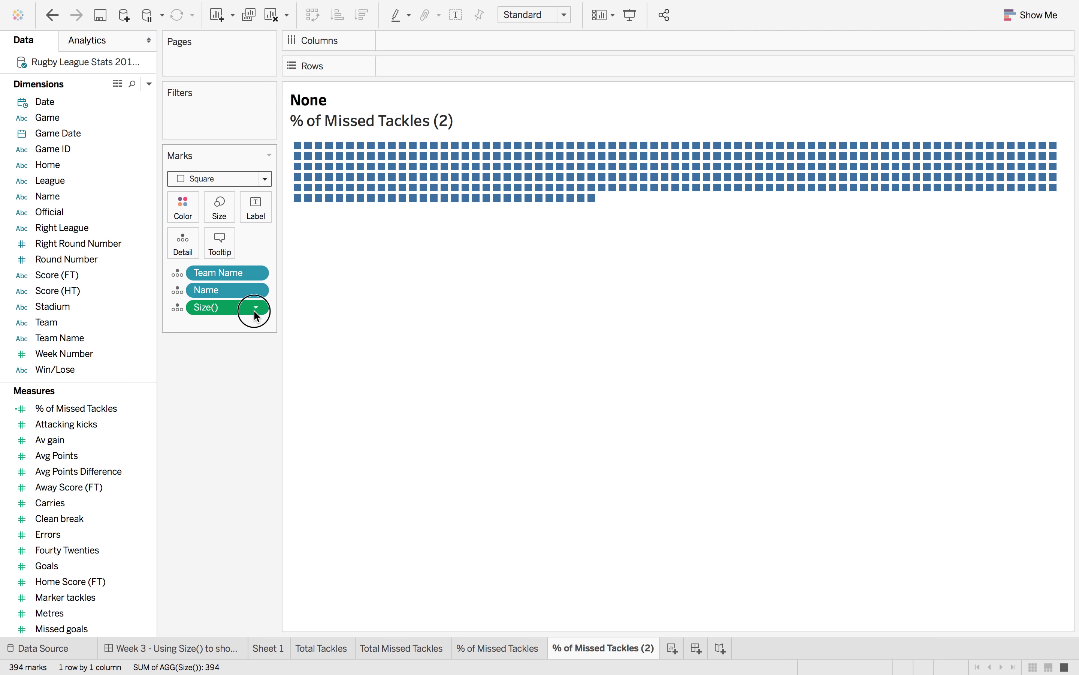
{"action": "left_click", "coordinate": [255, 308]}
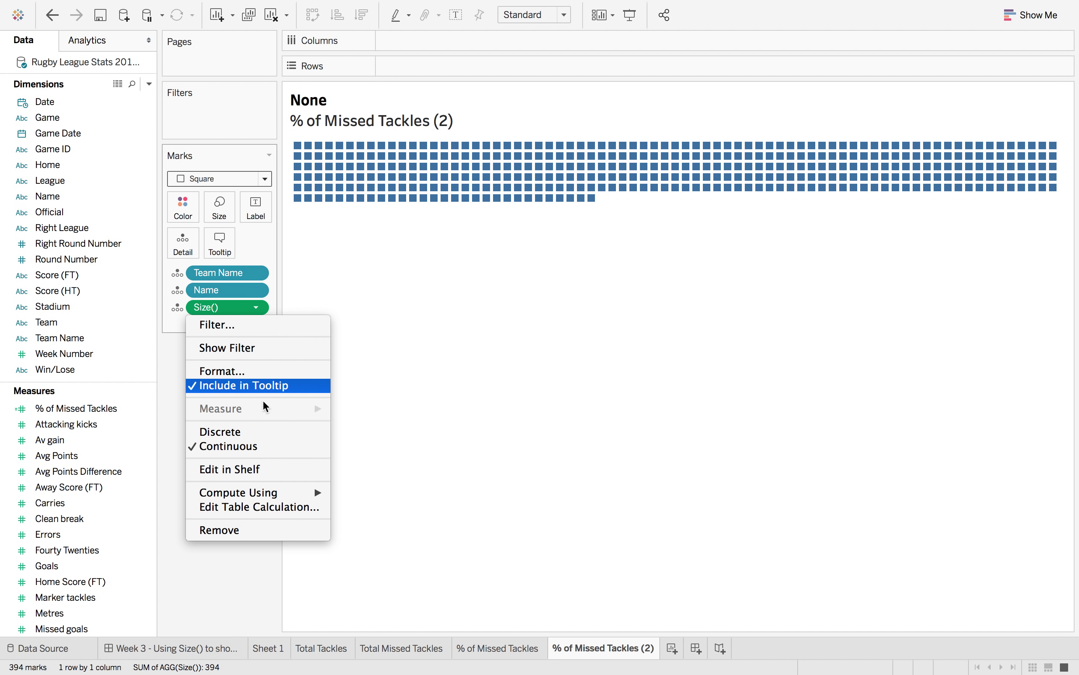
{"action": "left_click", "coordinate": [304, 508]}
{"action": "left_click", "coordinate": [822, 290]}
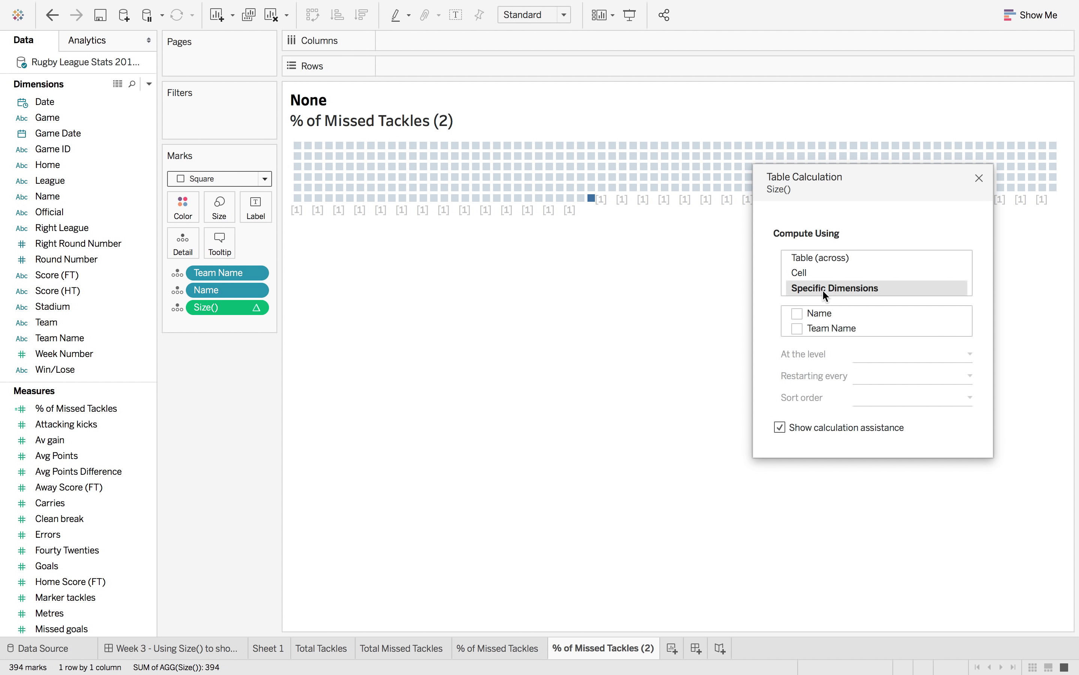
{"action": "left_click", "coordinate": [798, 314]}
{"action": "left_click", "coordinate": [799, 330]}
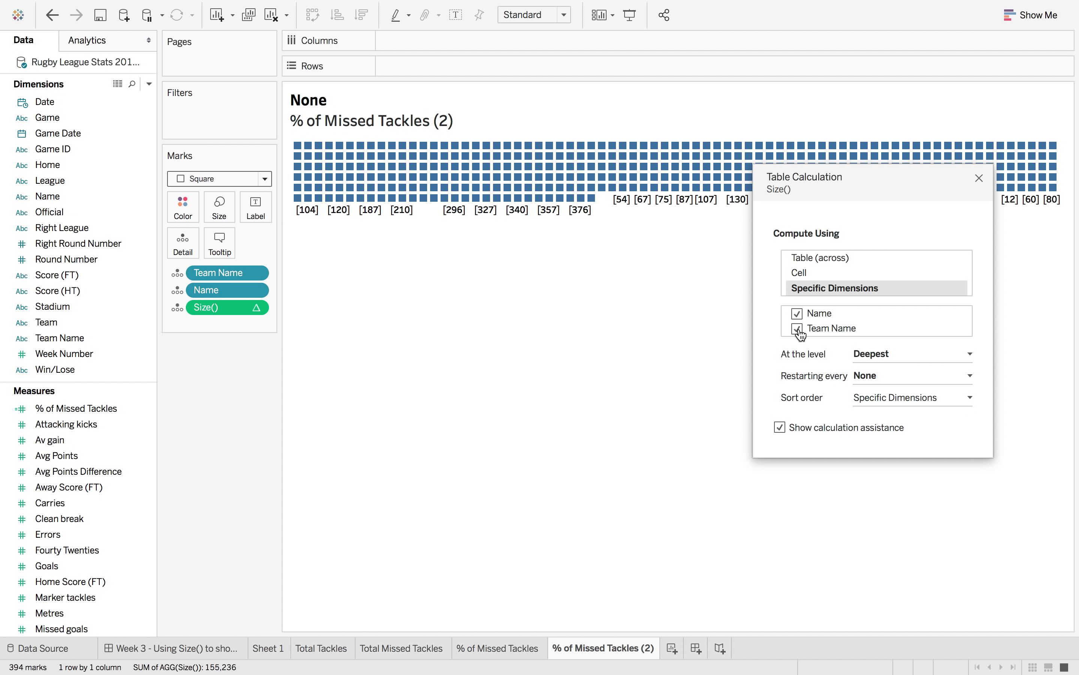
{"action": "left_click", "coordinate": [979, 178]}
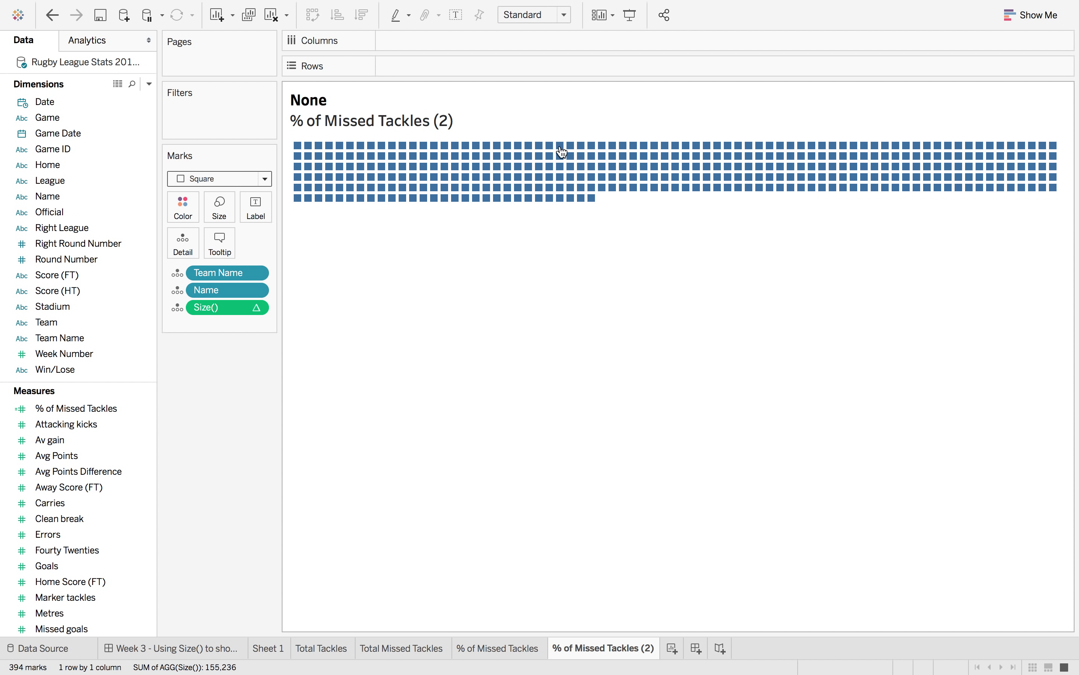
Replace the title's missing field with a black AGG(Size()), showing 394
{"action": "double_click", "coordinate": [446, 121]}
{"action": "left_click_drag", "start_coordinate": [460, 247], "coordinate": [327, 247]}
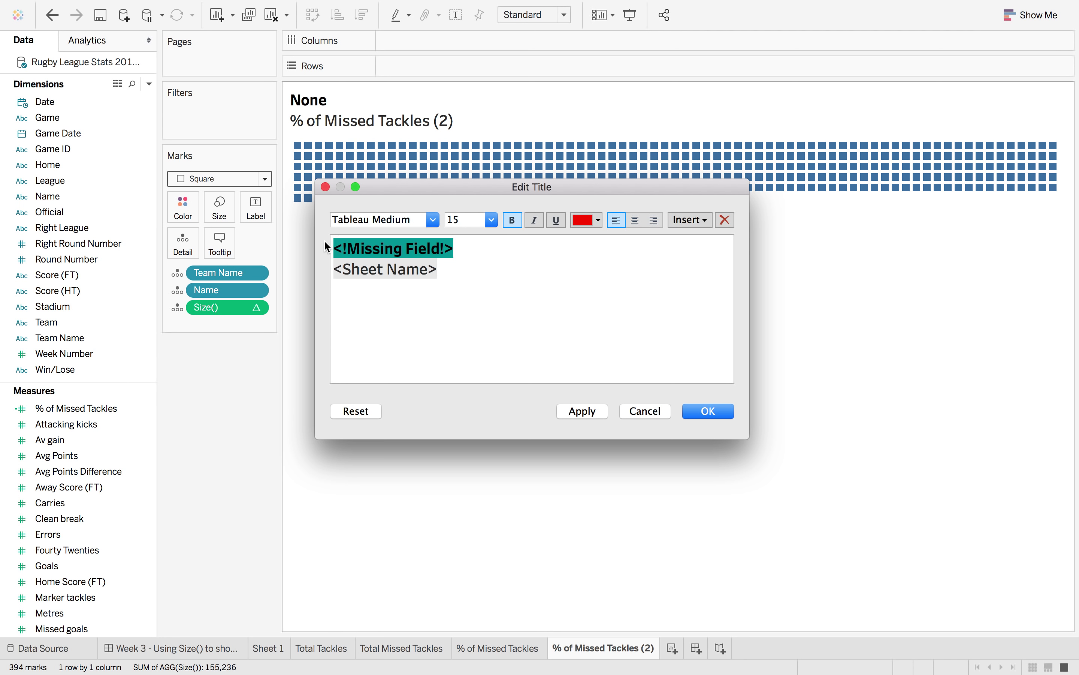
{"action": "left_click", "coordinate": [588, 226]}
{"action": "left_click", "coordinate": [586, 242]}
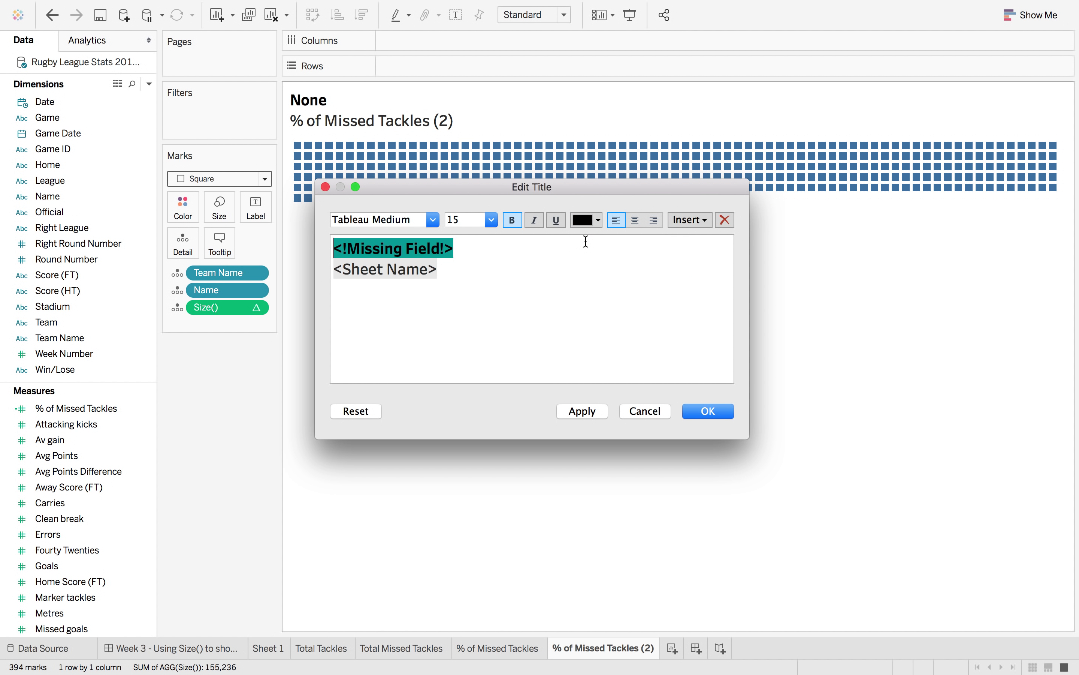
{"action": "left_click", "coordinate": [699, 222]}
{"action": "left_click", "coordinate": [758, 429]}
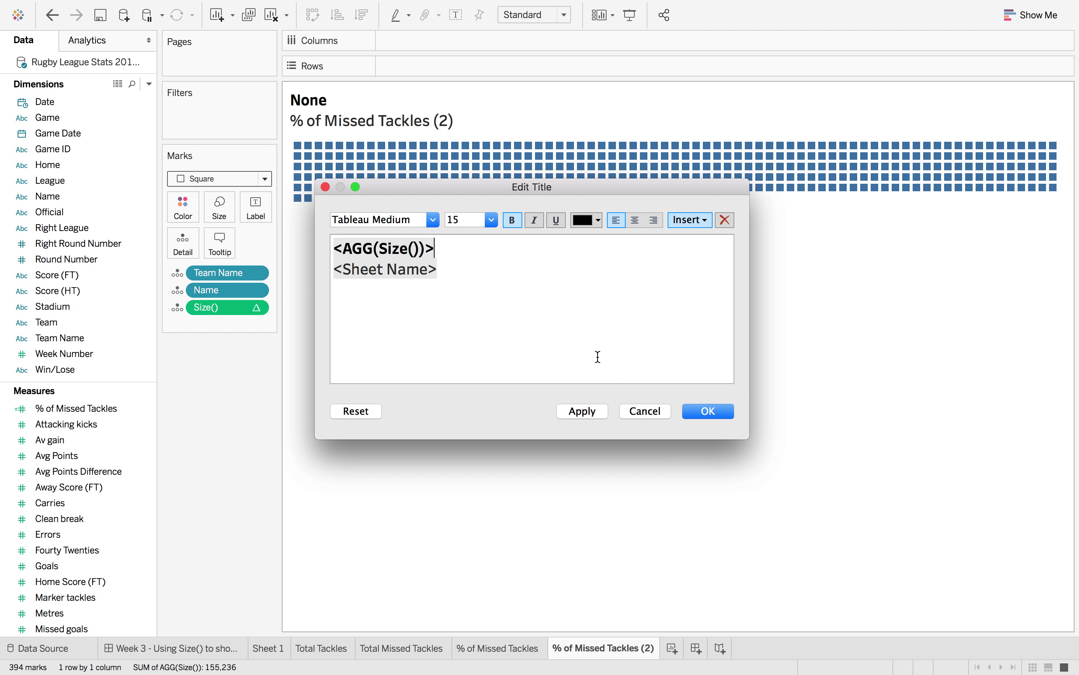
{"action": "left_click", "coordinate": [718, 411]}
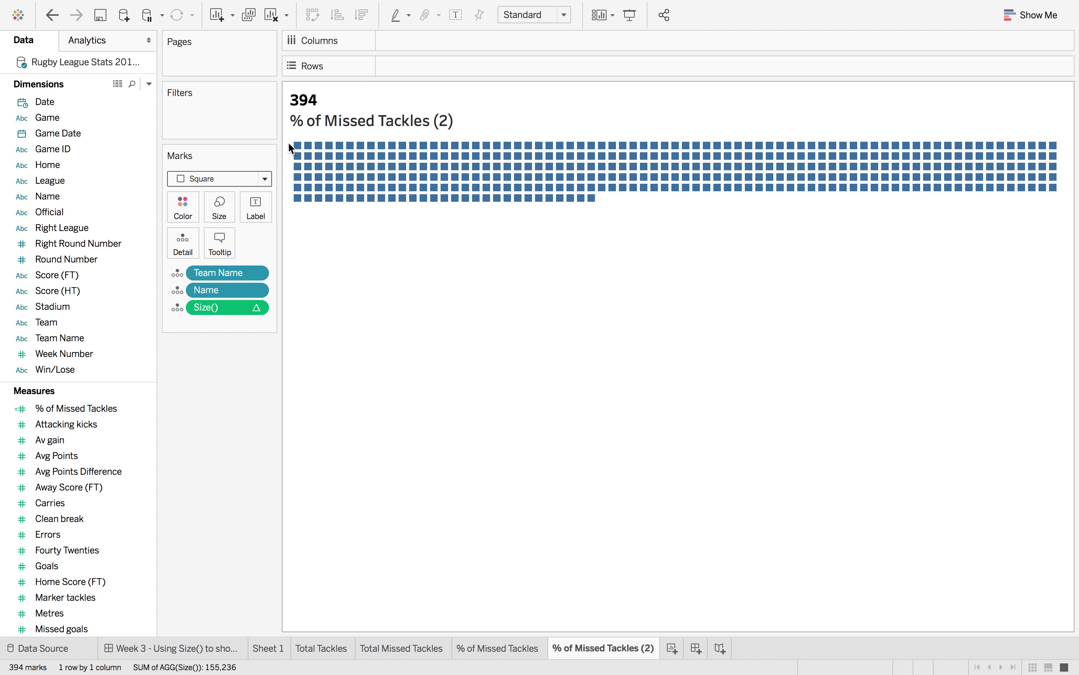
Rename the sheet Number of Marks and change its marks to Polygon
{"action": "mouse_move", "coordinate": [302, 150]}
{"action": "double_click", "coordinate": [601, 648]}
{"action": "type", "text": "Number of Marks"}
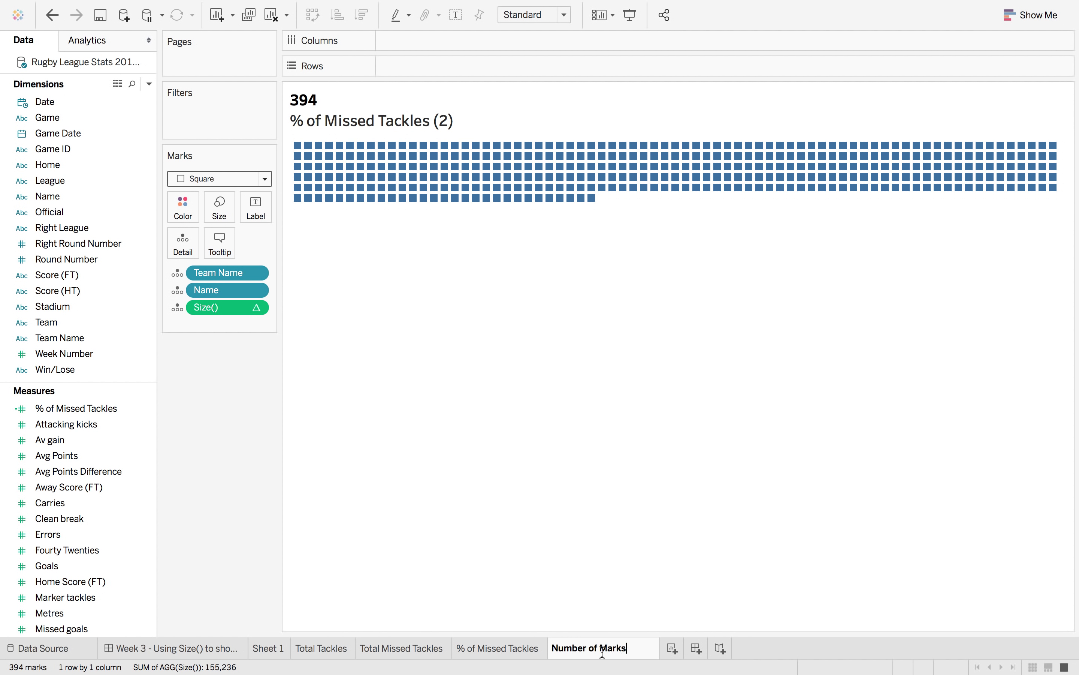
{"action": "key", "text": "Return"}
{"action": "left_click", "coordinate": [260, 178]}
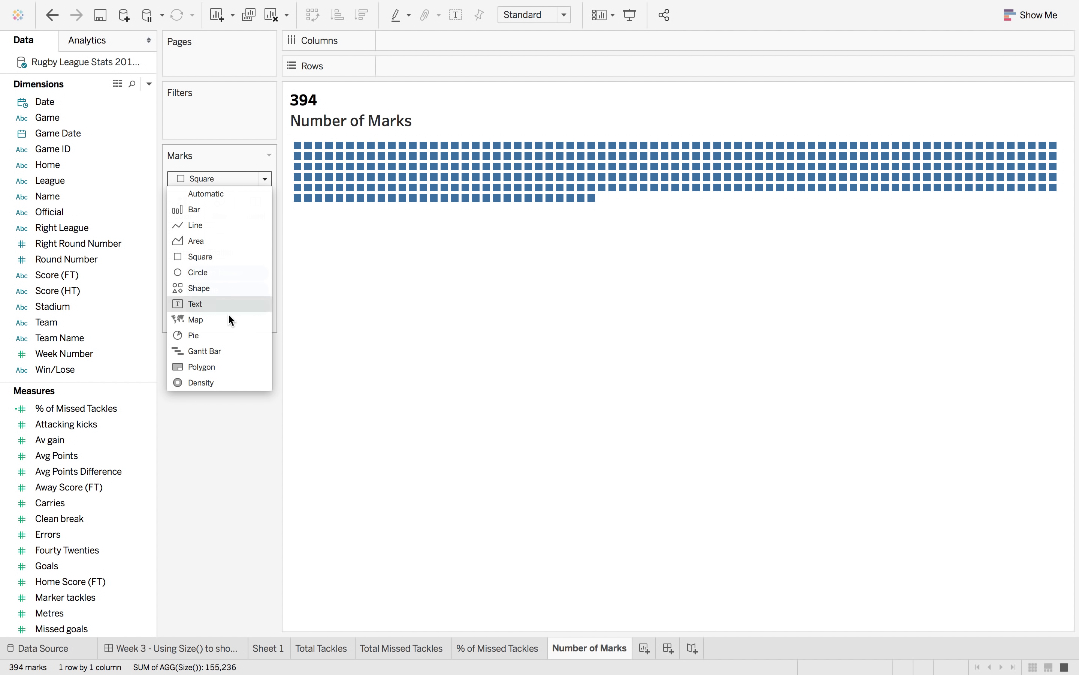
{"action": "left_click", "coordinate": [212, 367]}
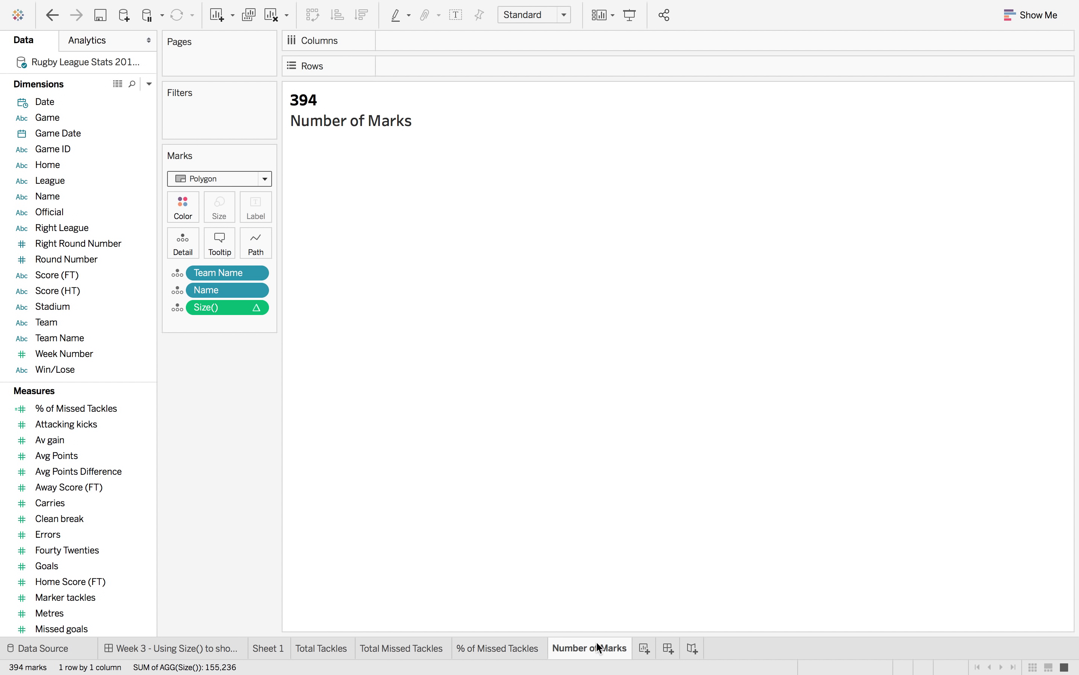
Start a new sheet with Team Name on Columns and each team's logo as a Shape mark
{"action": "left_click", "coordinate": [645, 648]}
{"action": "left_click_drag", "start_coordinate": [95, 337], "coordinate": [435, 51]}
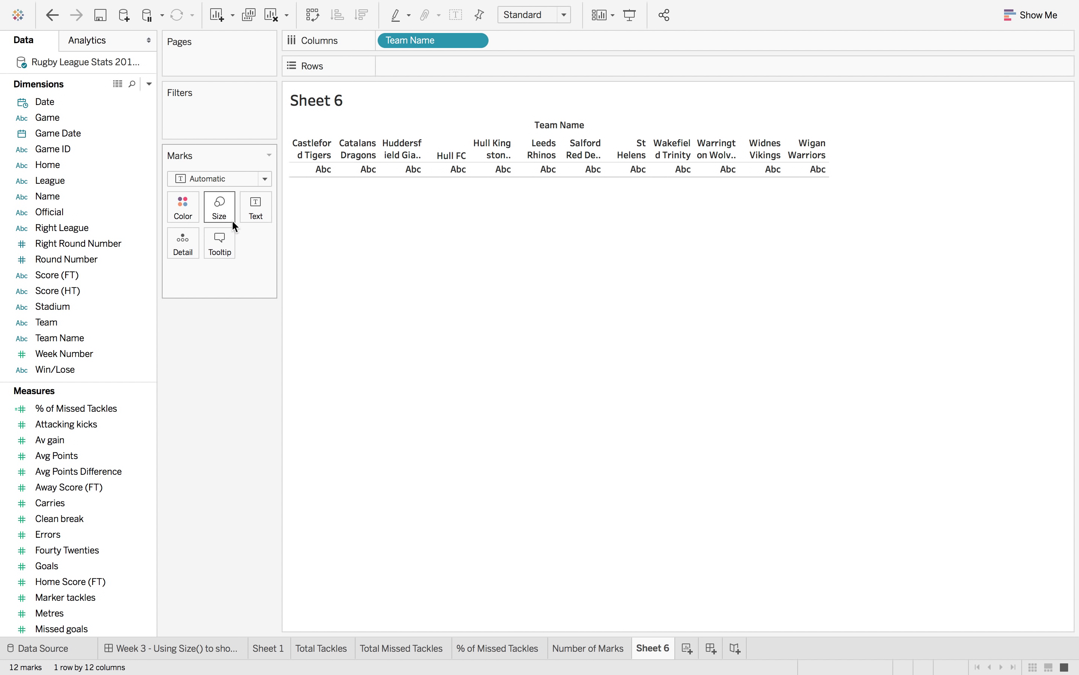
{"action": "left_click", "coordinate": [234, 178]}
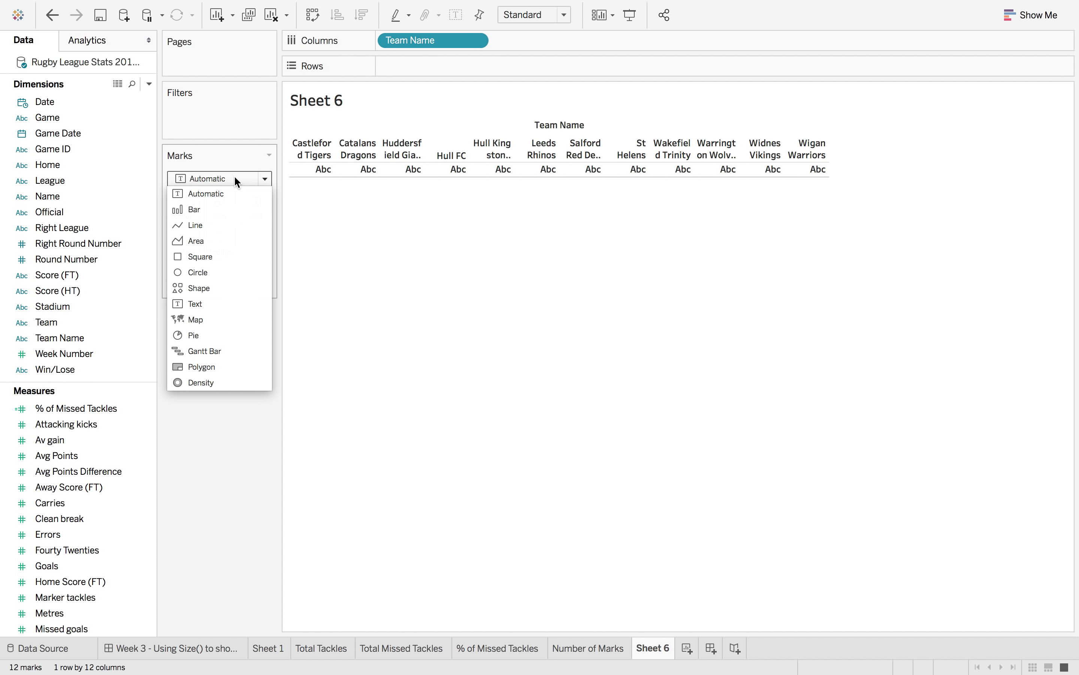
{"action": "left_click", "coordinate": [219, 289]}
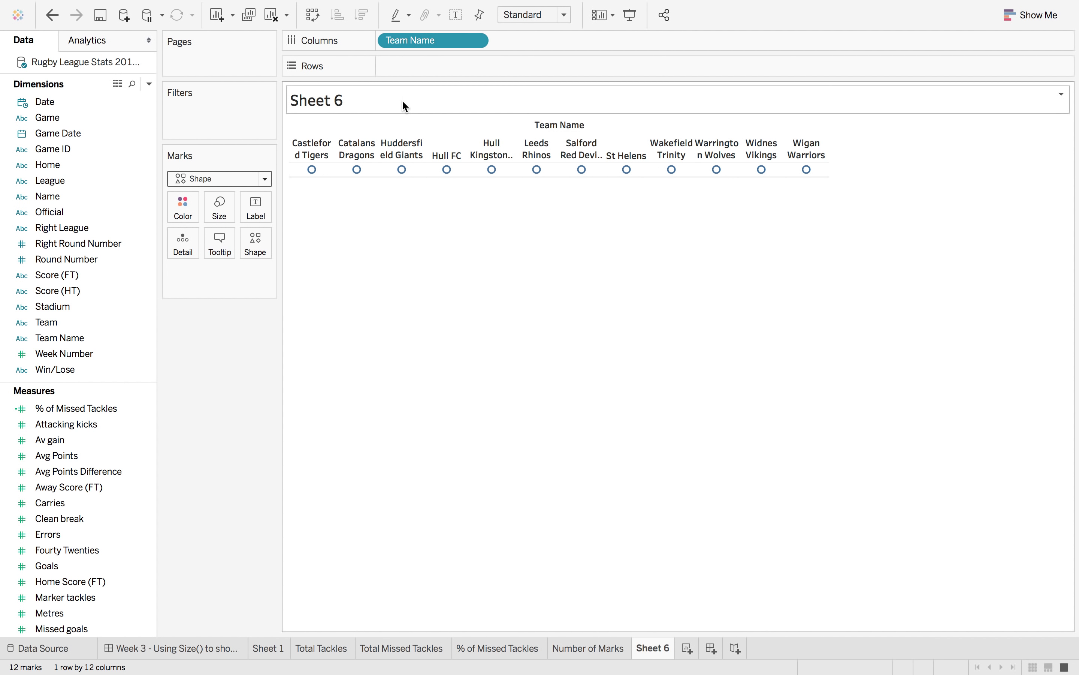
{"action": "left_click_drag", "start_coordinate": [432, 45], "coordinate": [394, 49]}
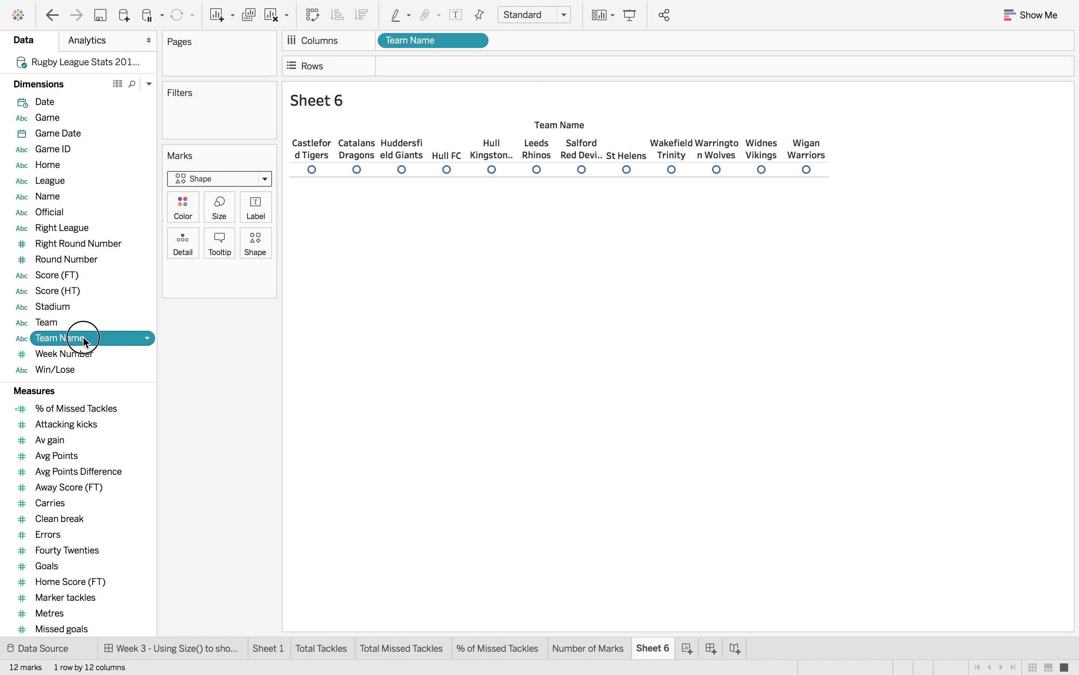
{"action": "left_click_drag", "start_coordinate": [79, 339], "coordinate": [254, 250]}
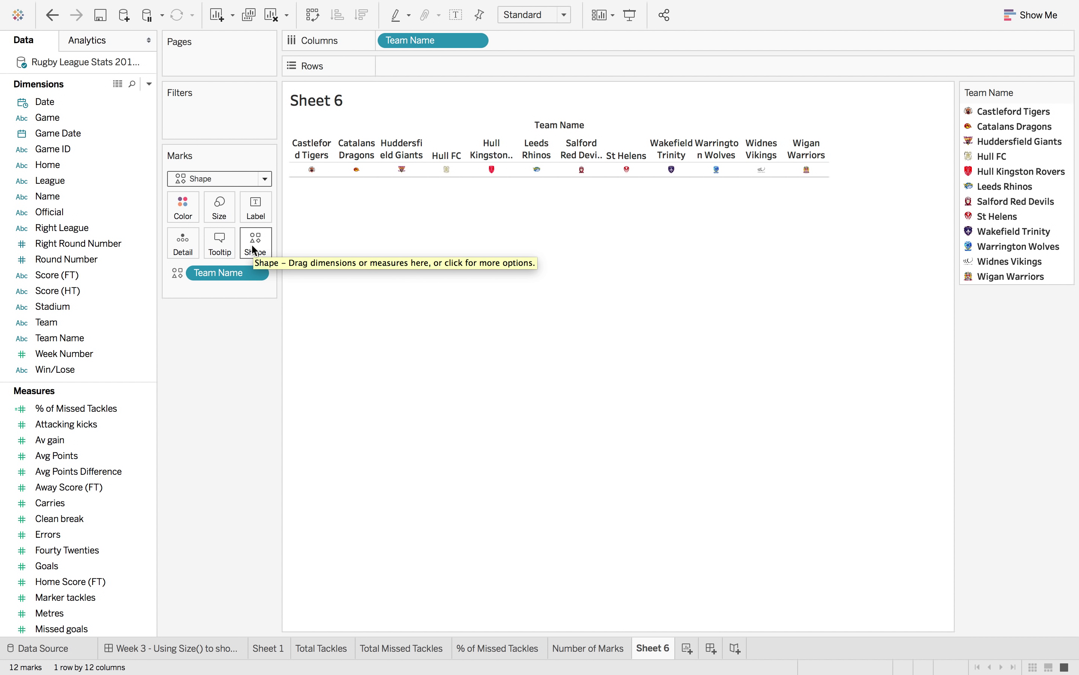
Enlarge the logo marks and hide the team name headers
{"action": "left_click", "coordinate": [225, 210]}
{"action": "left_click_drag", "start_coordinate": [248, 250], "coordinate": [277, 248]}
{"action": "left_click", "coordinate": [417, 154]}
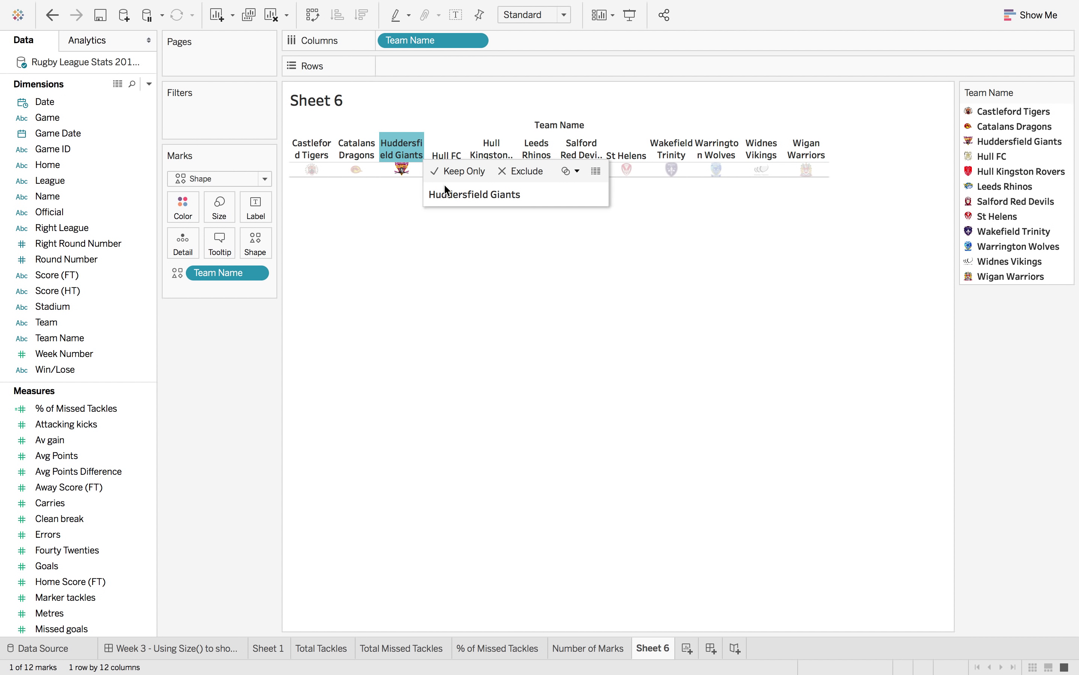
{"action": "left_click", "coordinate": [414, 151]}
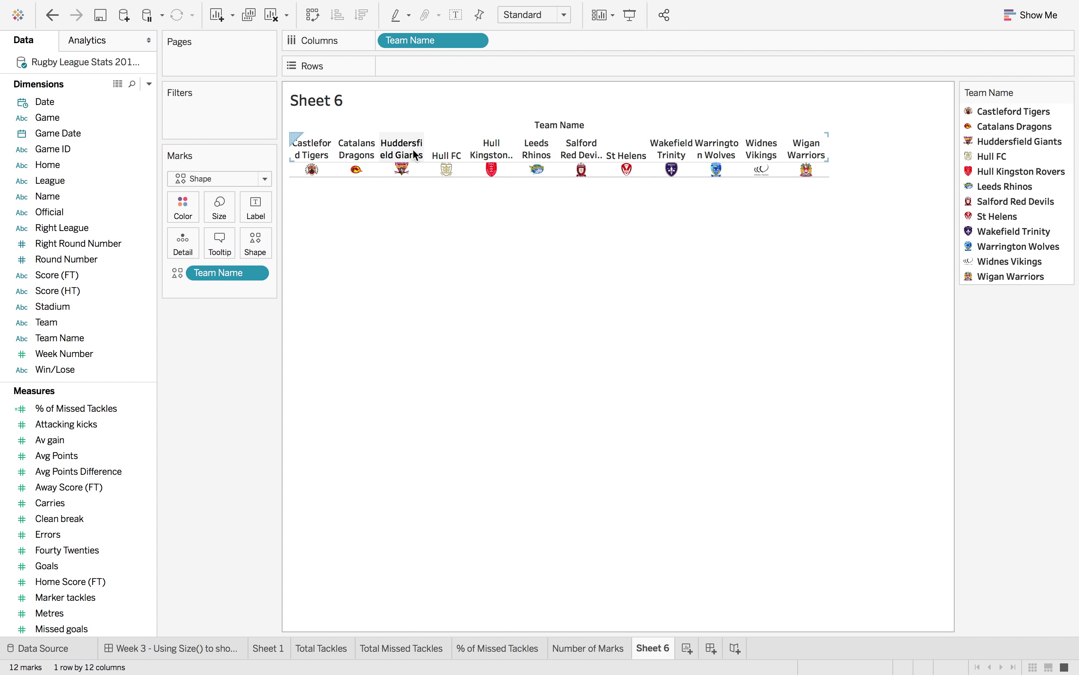
{"action": "right_click", "coordinate": [415, 154]}
{"action": "left_click", "coordinate": [450, 235]}
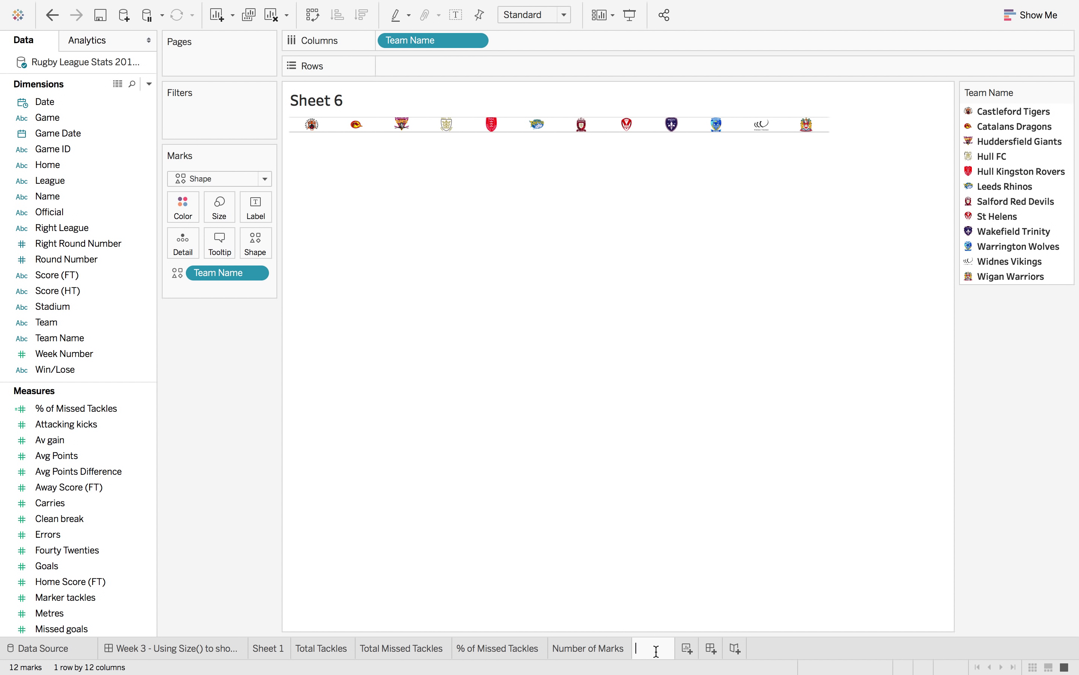
Name the Sheet 6 tab 'Team Filter' and the Sheet 1 tab 'Tackles v Missed Tackles'
{"action": "type", "text": "ilter"}
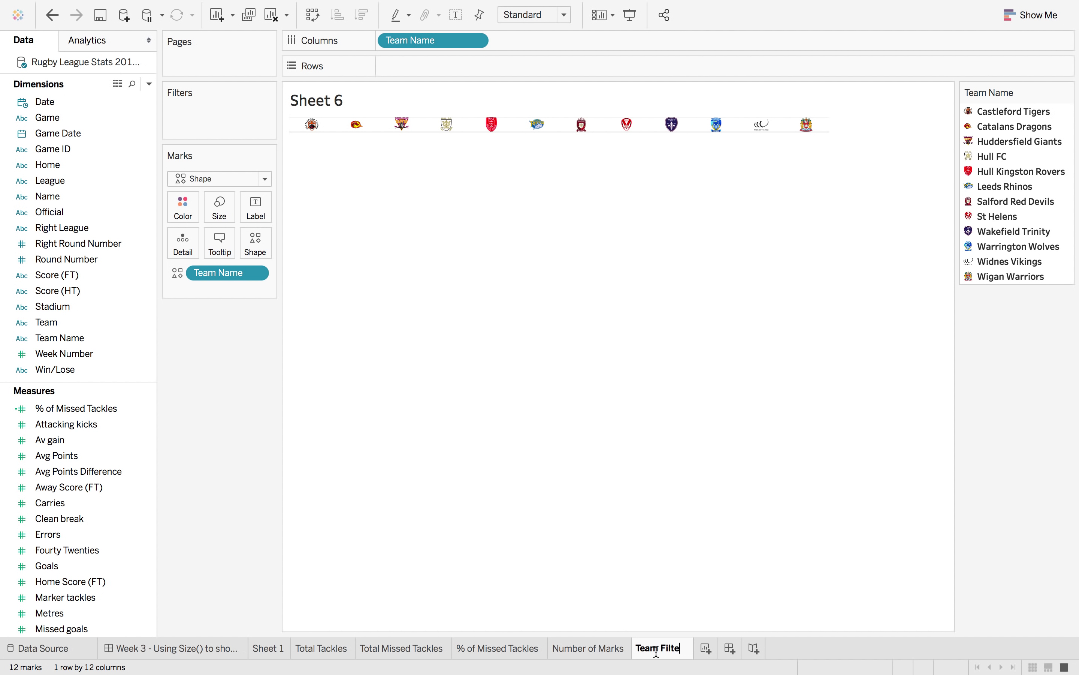
{"action": "key", "text": "Return"}
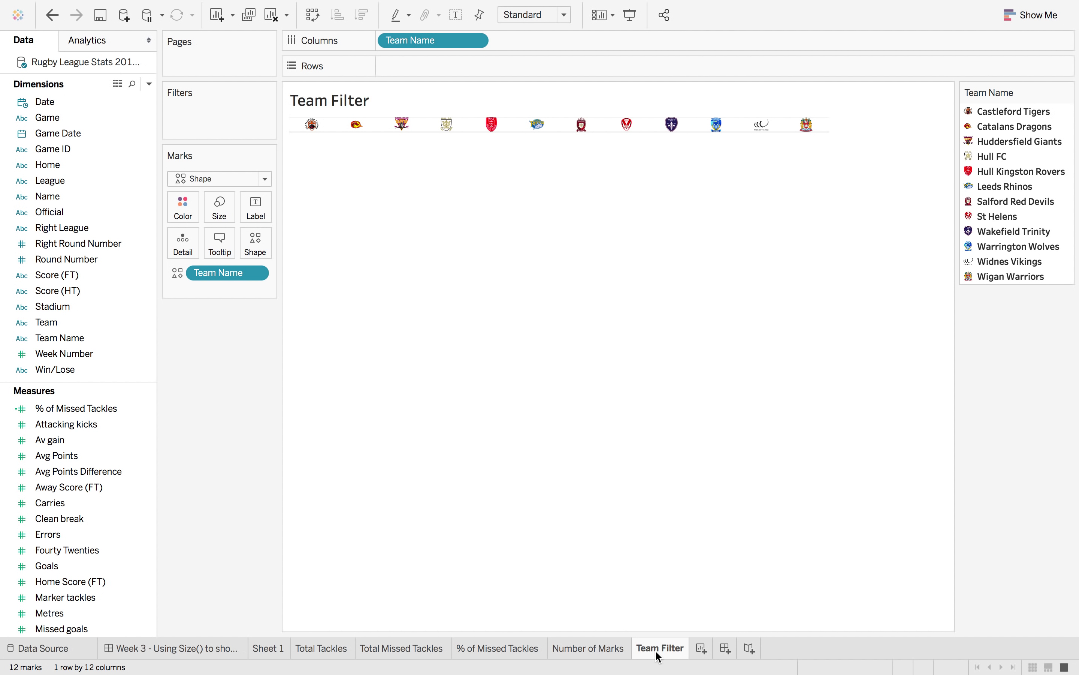
{"action": "double_click", "coordinate": [261, 651]}
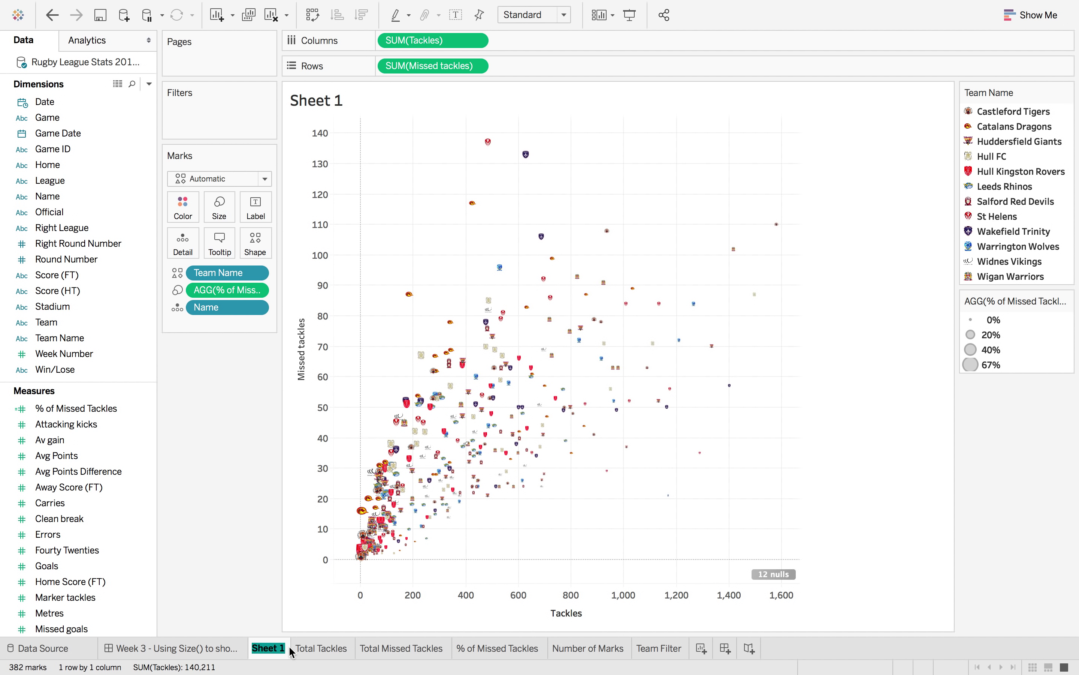
{"action": "type", "text": "Tackles"}
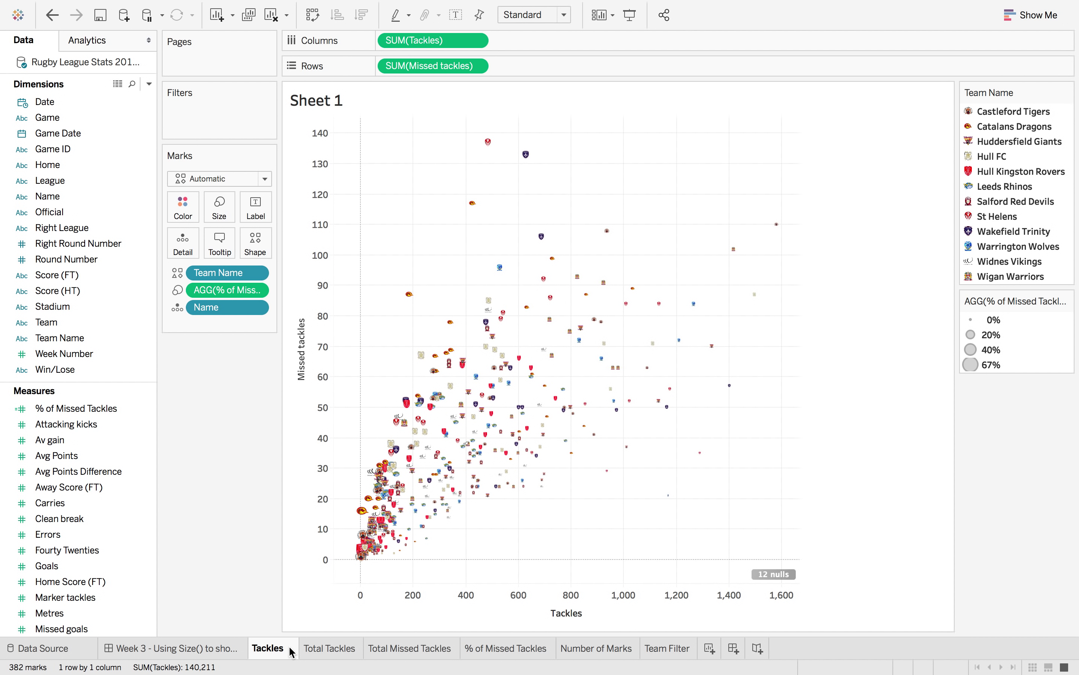
{"action": "type", "text": " v Missed"}
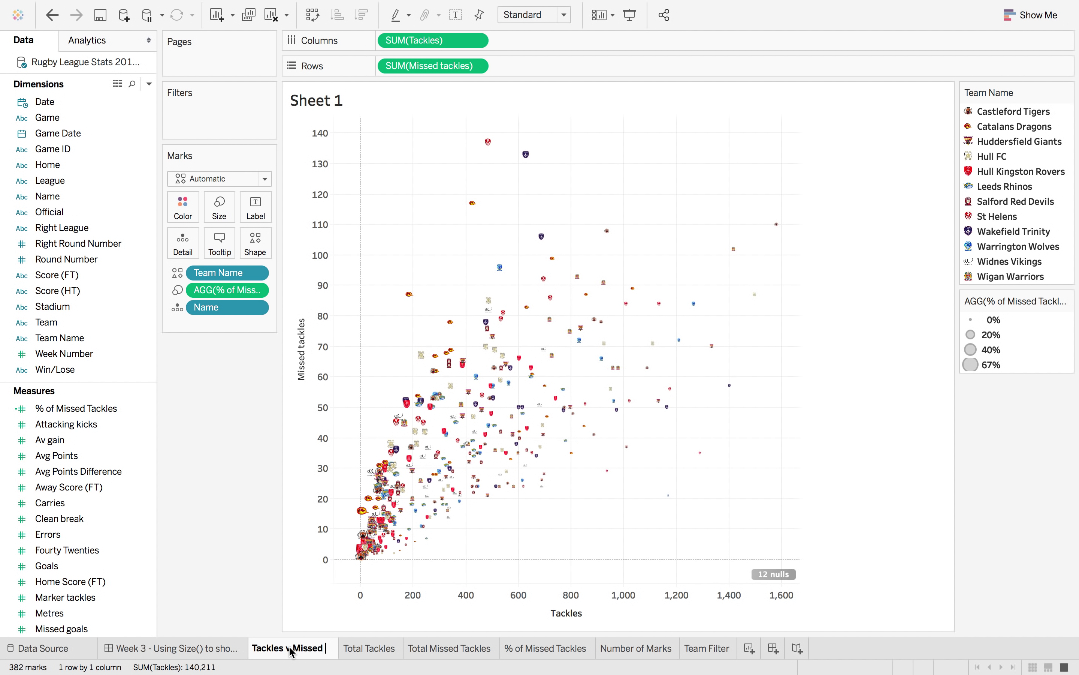
{"action": "type", "text": " Tackles"}
{"action": "key", "text": "Return"}
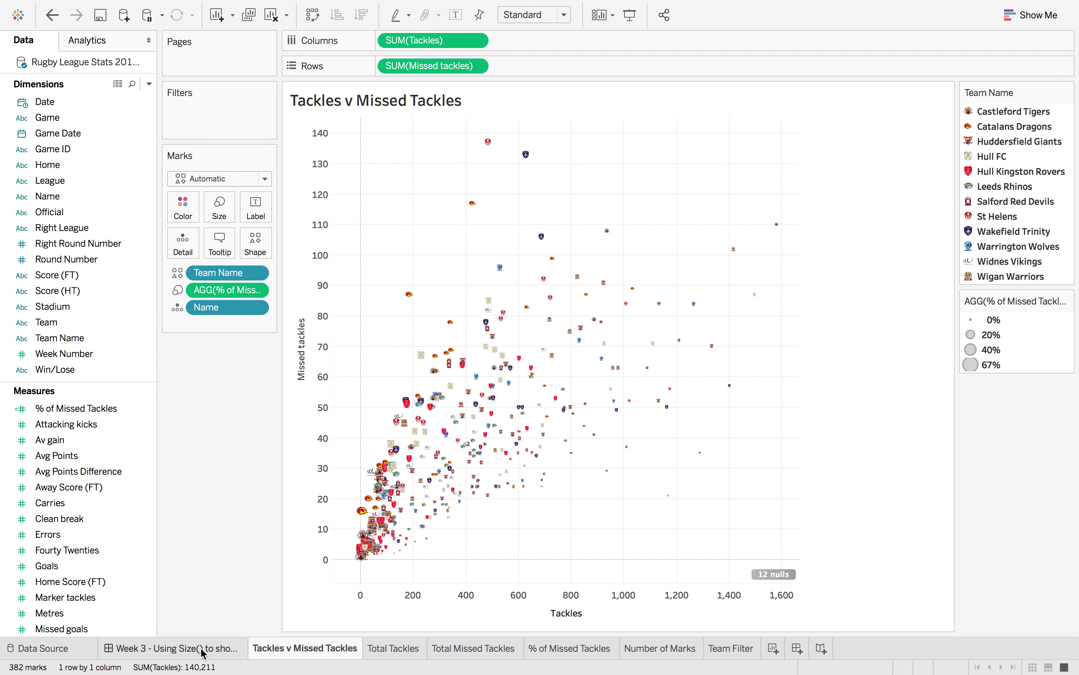
Place the Tackles v Missed Tackles chart at the bottom of the dashboard
{"action": "left_click", "coordinate": [202, 648]}
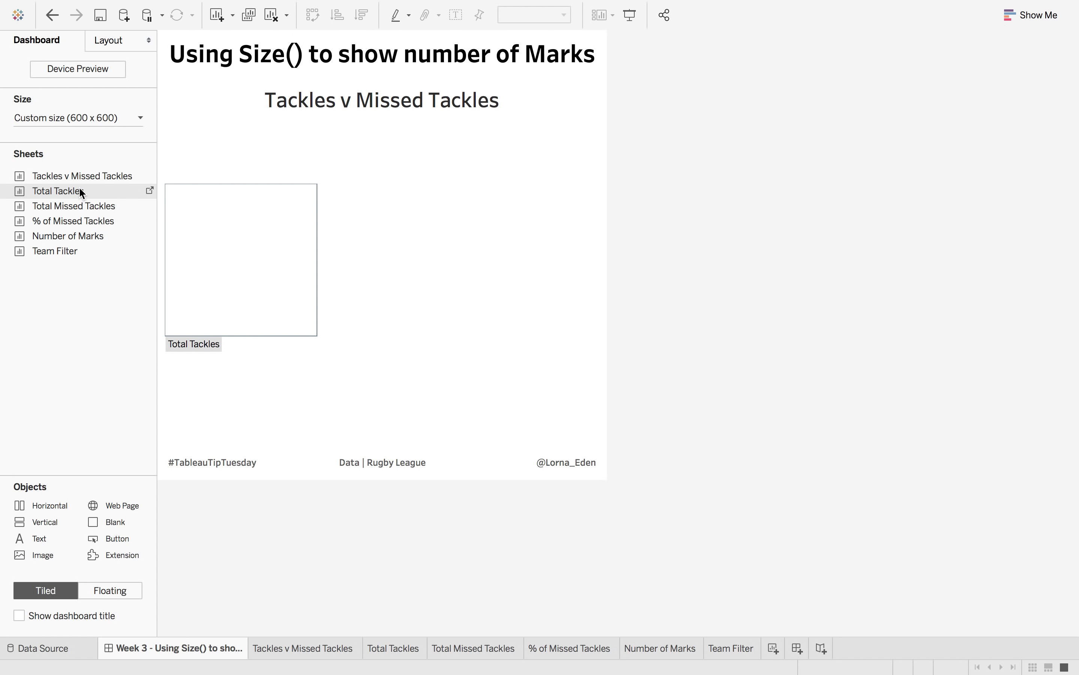
{"action": "left_click_drag", "start_coordinate": [85, 177], "coordinate": [224, 265]}
{"action": "left_click_drag", "start_coordinate": [340, 334], "coordinate": [363, 347]}
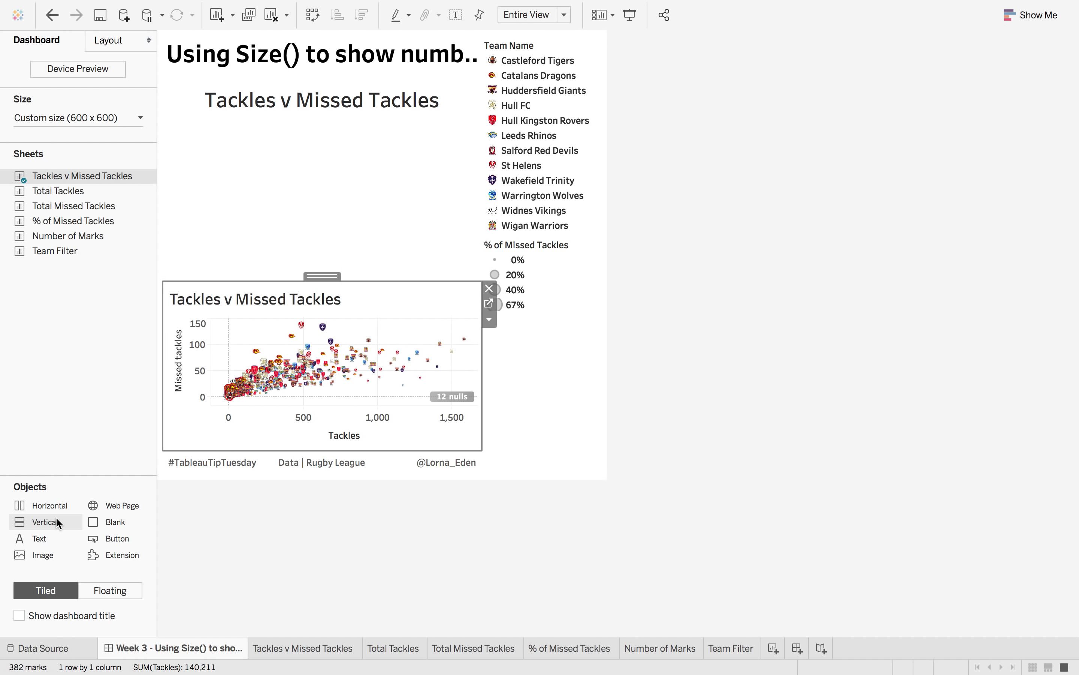
Add a Horizontal container above the scatter holding the four KPI sheets, with Total Tackles after Number of Marks
{"action": "left_click_drag", "start_coordinate": [45, 506], "coordinate": [273, 217]}
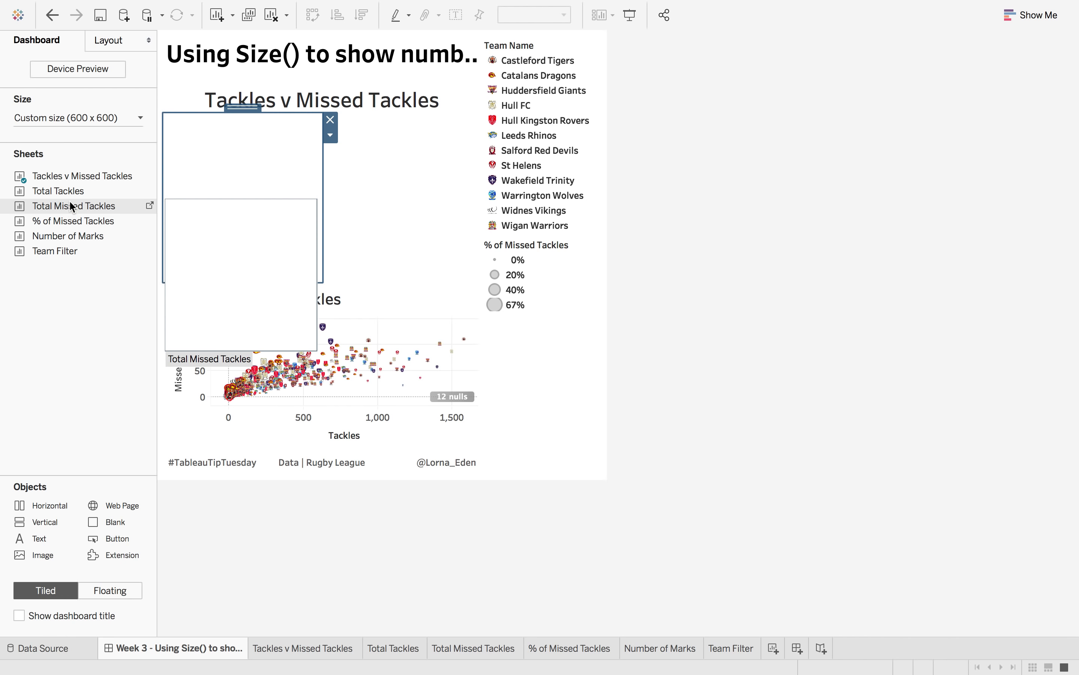
{"action": "left_click_drag", "start_coordinate": [69, 189], "coordinate": [289, 208]}
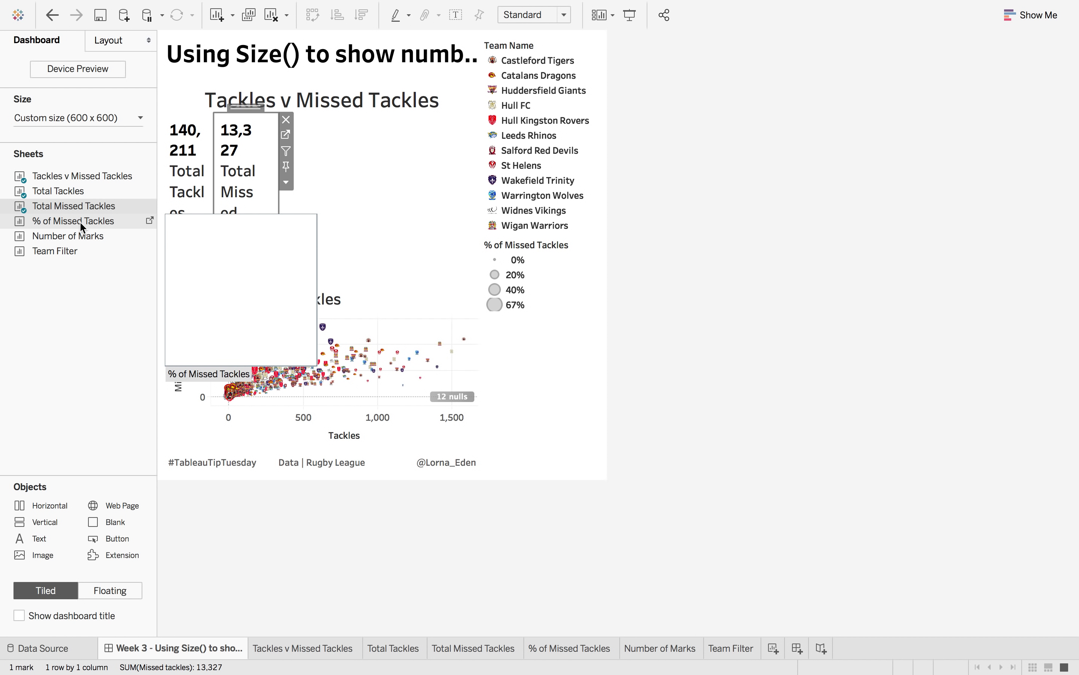
{"action": "left_click_drag", "start_coordinate": [80, 221], "coordinate": [208, 202]}
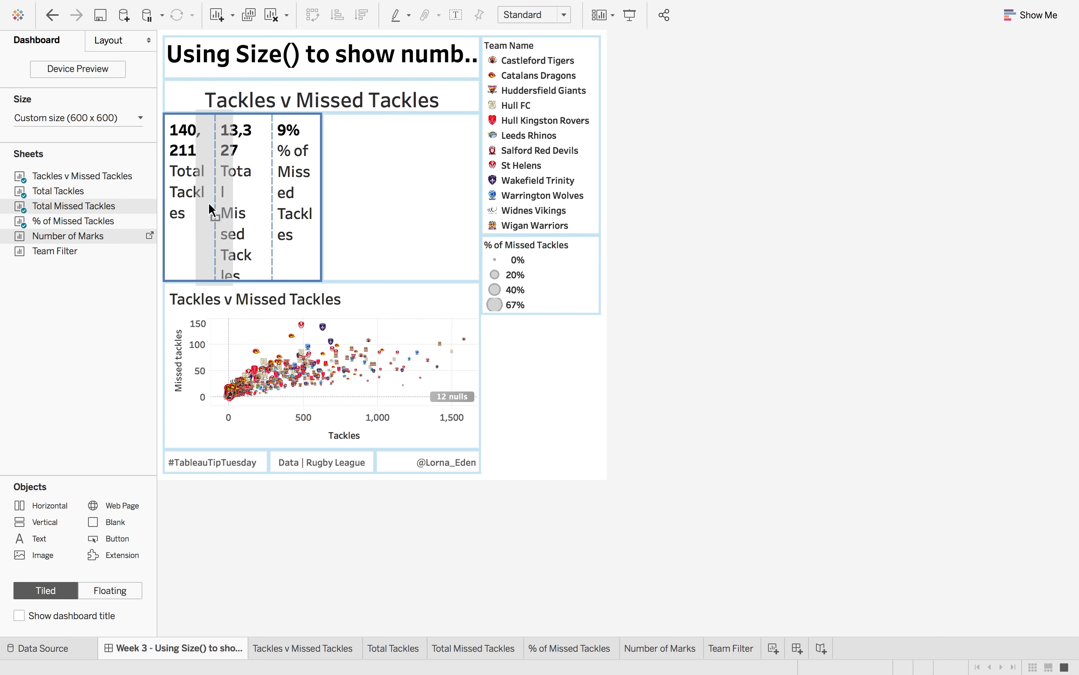
{"action": "left_click", "coordinate": [188, 157]}
{"action": "left_click_drag", "start_coordinate": [188, 116], "coordinate": [259, 166]}
Delete the empty blank object from the KPI row and the container holding the legends
{"action": "left_click", "coordinate": [400, 167]}
{"action": "left_click", "coordinate": [490, 120]}
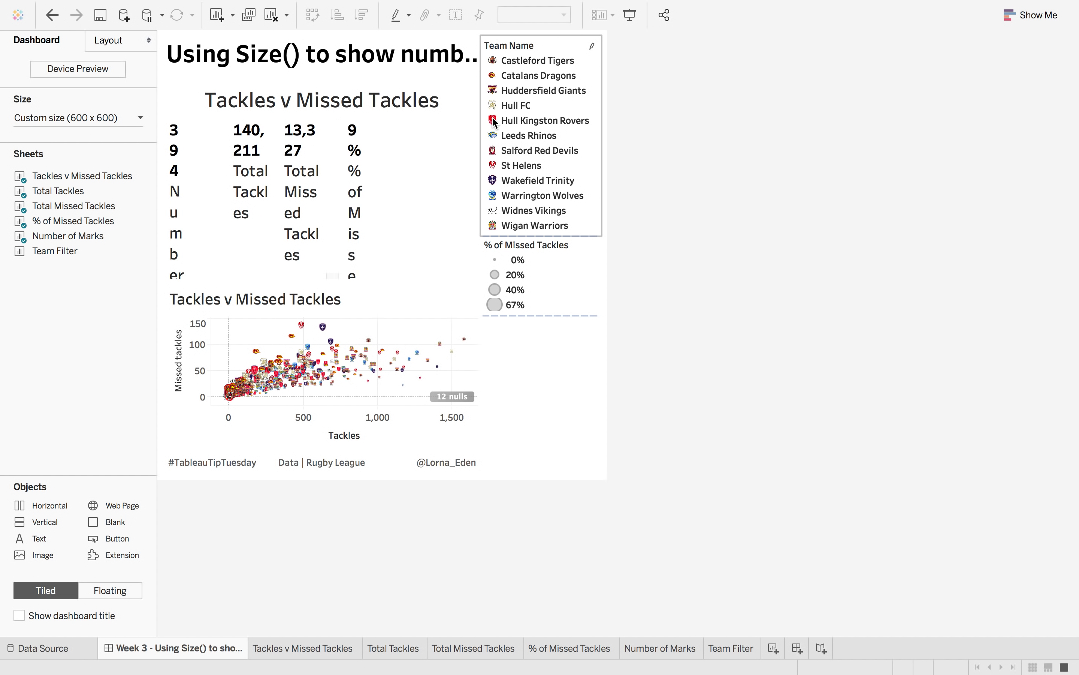
{"action": "left_click", "coordinate": [554, 40]}
{"action": "double_click", "coordinate": [554, 40]}
{"action": "right_click", "coordinate": [608, 41]}
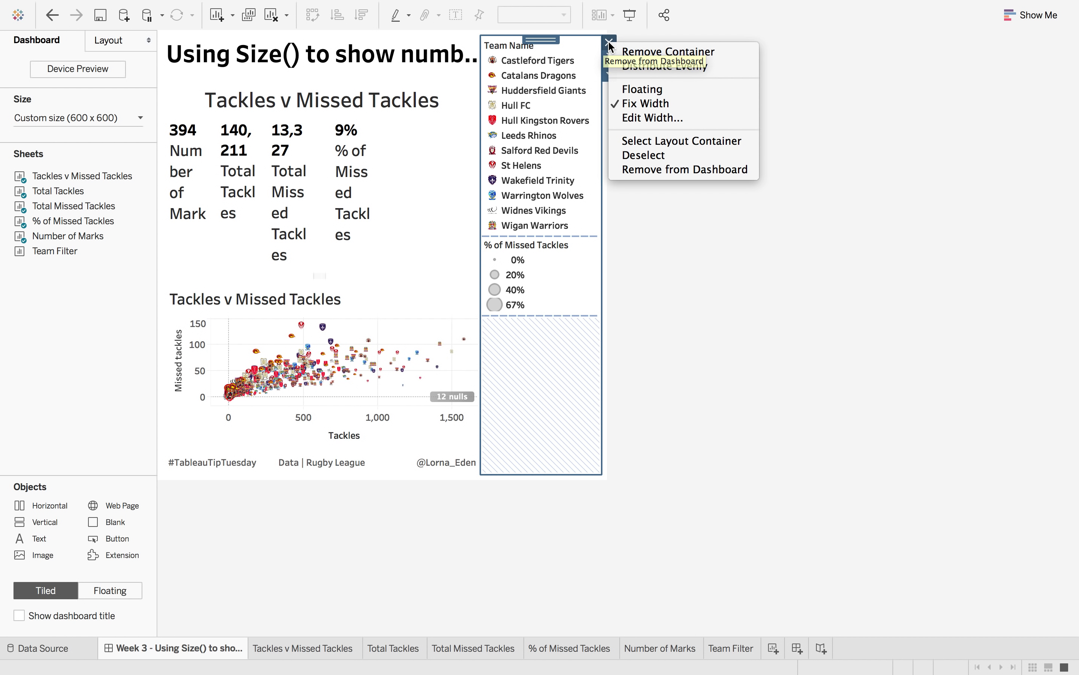
{"action": "left_click", "coordinate": [705, 52]}
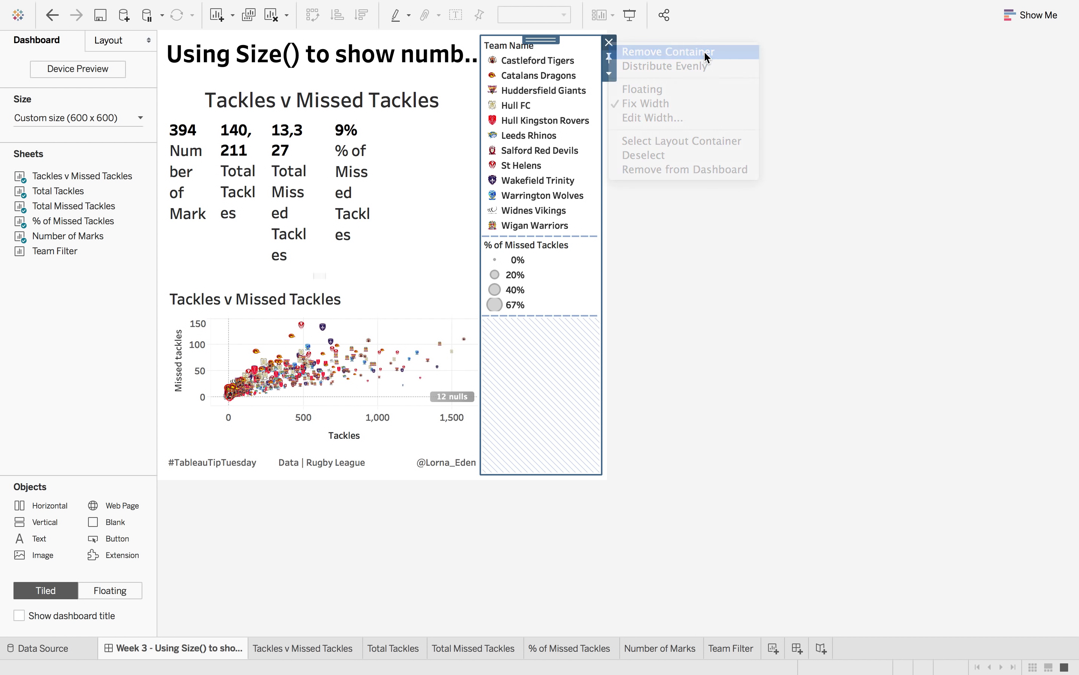
Move the % of Missed Tackles legend below Team Name, then delete the legend container
{"action": "left_click", "coordinate": [521, 45]}
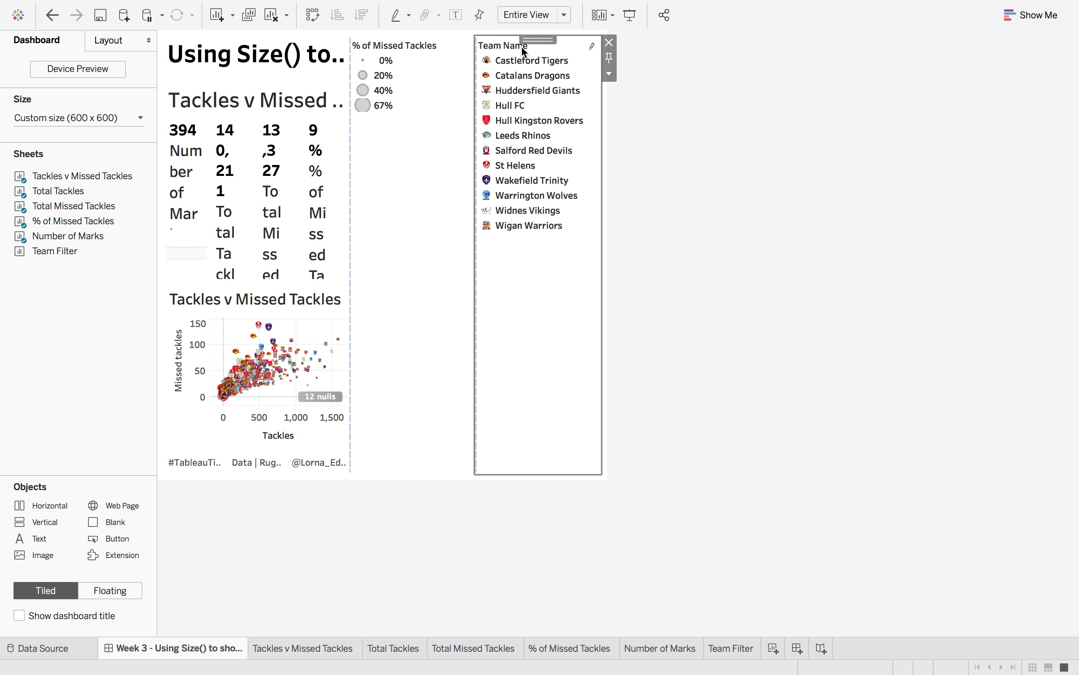
{"action": "double_click", "coordinate": [537, 43]}
{"action": "left_click", "coordinate": [399, 103]}
{"action": "left_click_drag", "start_coordinate": [399, 103], "coordinate": [778, 230]}
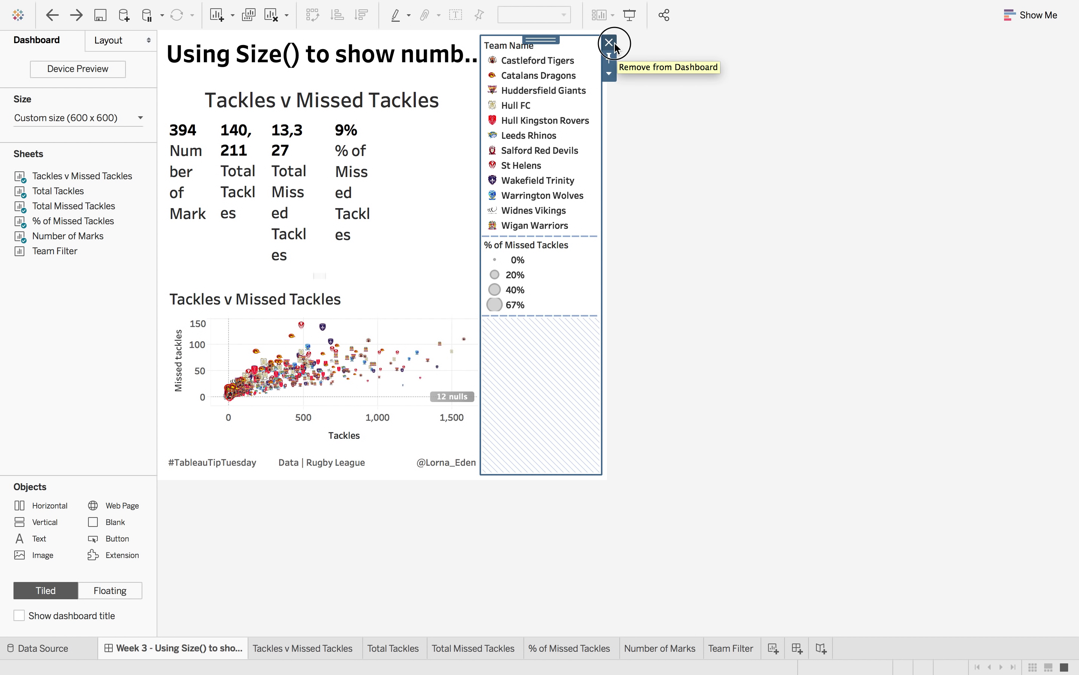
{"action": "left_click", "coordinate": [609, 42]}
{"action": "left_click", "coordinate": [596, 356]}
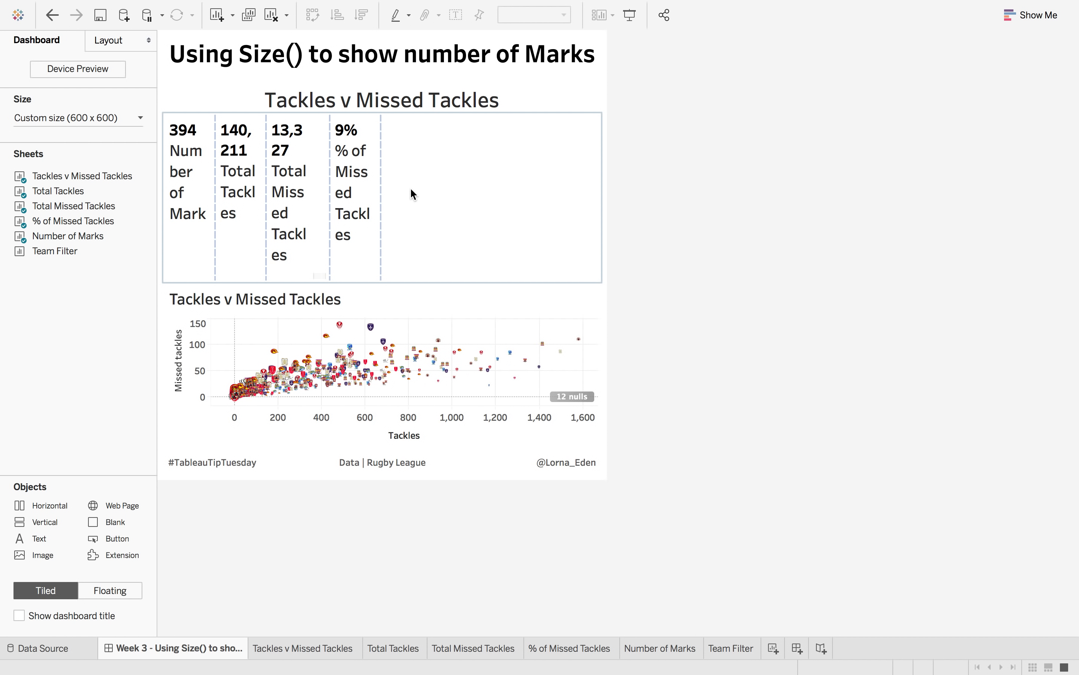
Show the toolbar and fit % of Missed Tackles and Total Missed Tackles to Entire View
{"action": "left_click", "coordinate": [368, 165]}
{"action": "left_click", "coordinate": [536, 8]}
{"action": "left_click", "coordinate": [562, 49]}
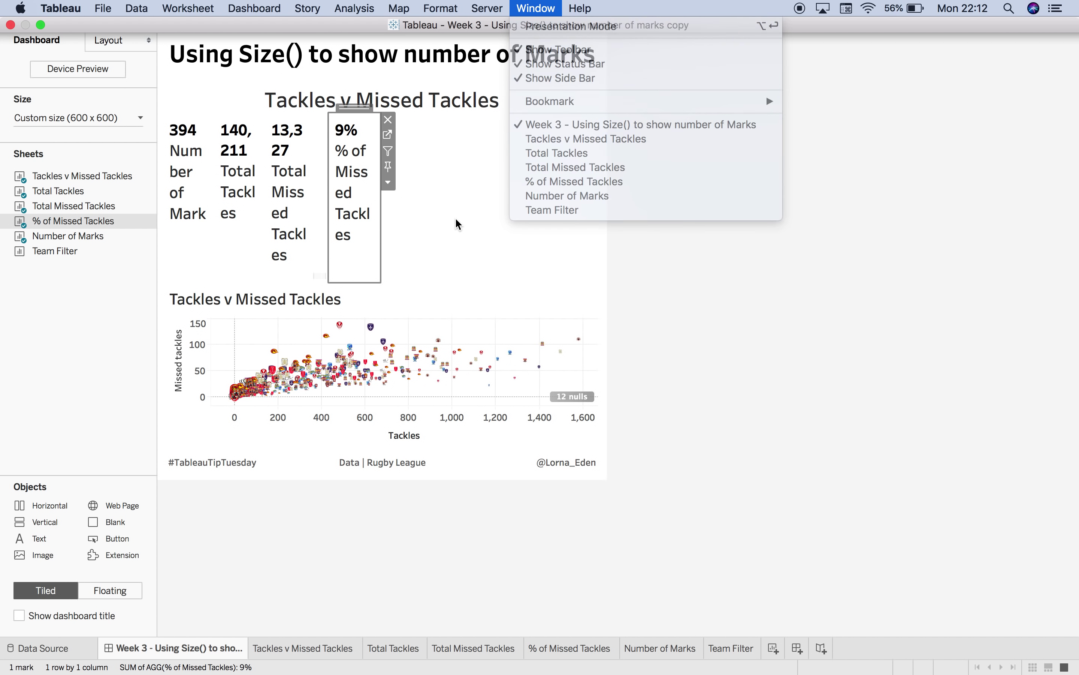
{"action": "left_click", "coordinate": [535, 15]}
{"action": "left_click", "coordinate": [535, 77]}
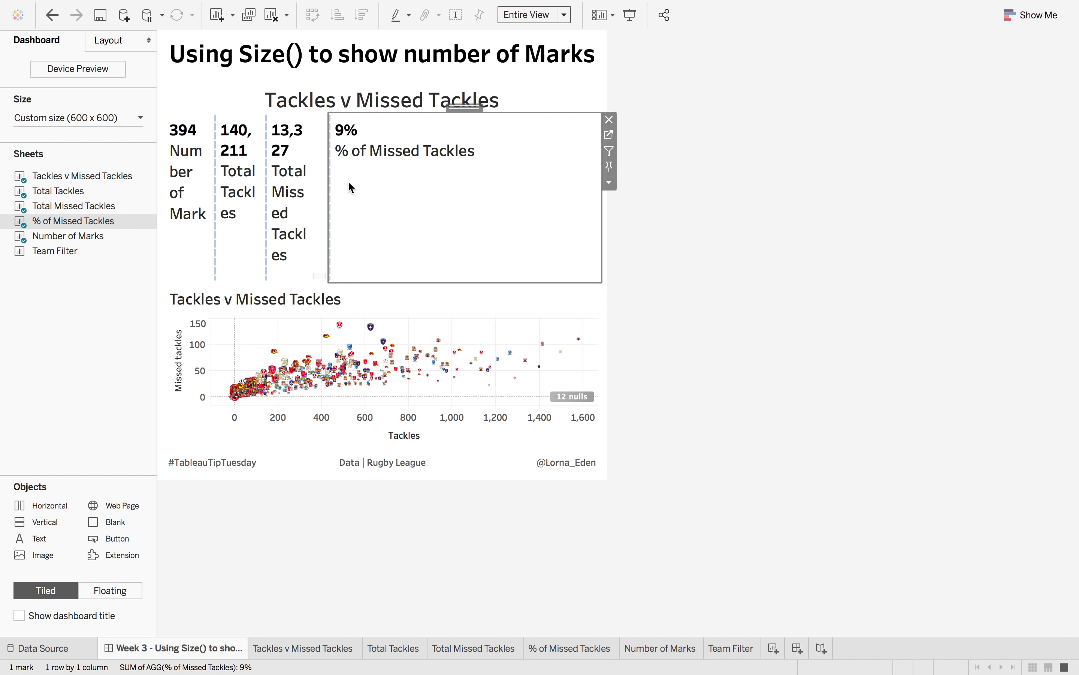
{"action": "left_click", "coordinate": [305, 187]}
{"action": "left_click", "coordinate": [535, 14]}
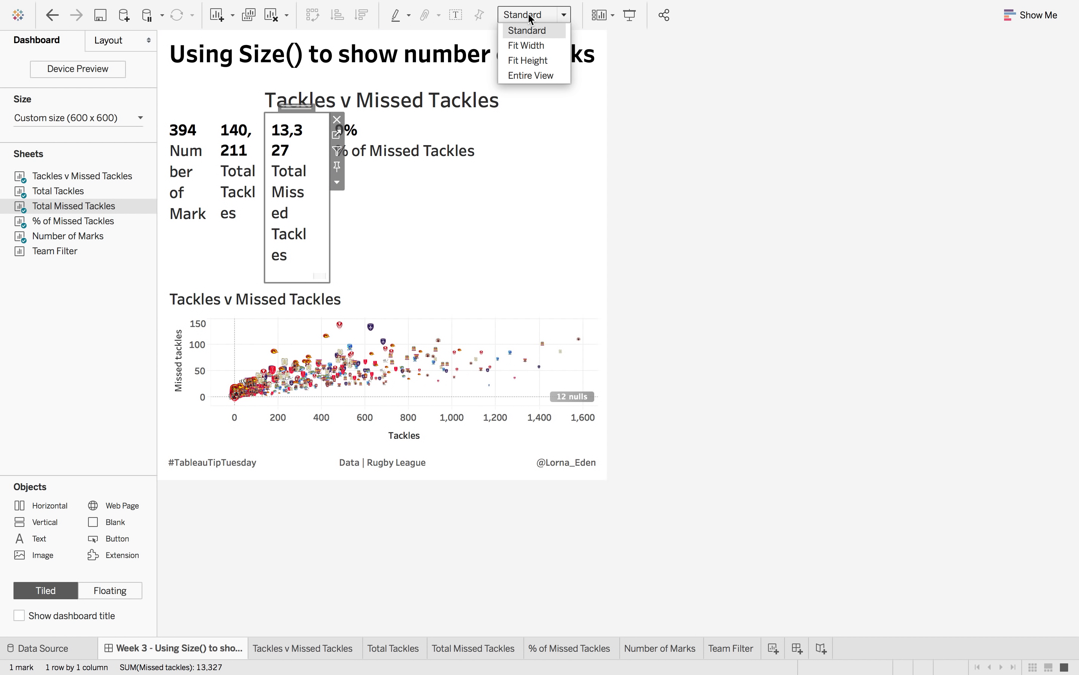
{"action": "left_click", "coordinate": [529, 77]}
Fit Total Tackles and Number of Marks to Entire View, and place Team Filter above the KPIs
{"action": "left_click", "coordinate": [239, 187]}
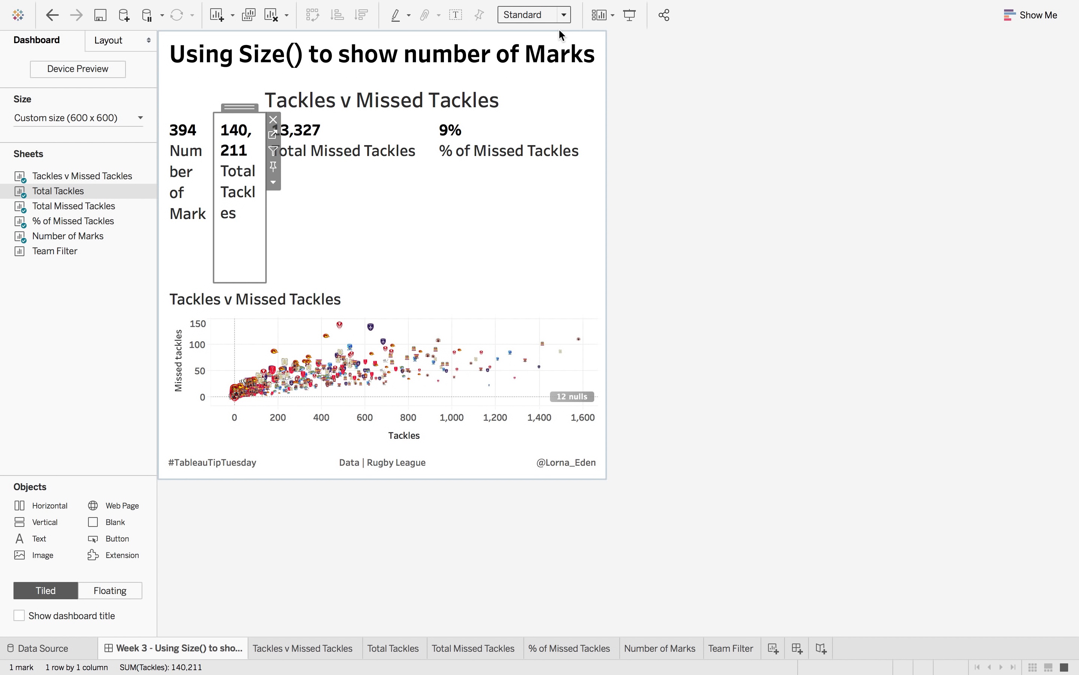
{"action": "left_click", "coordinate": [548, 15]}
{"action": "left_click", "coordinate": [547, 77]}
{"action": "left_click", "coordinate": [209, 179]}
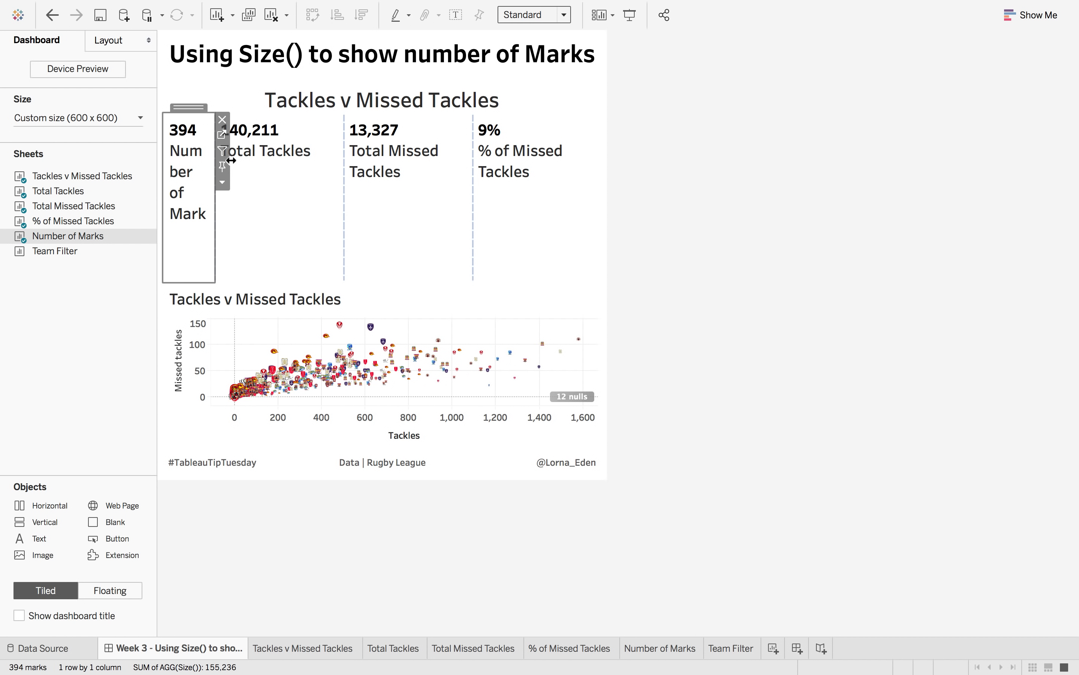
{"action": "left_click", "coordinate": [523, 18]}
{"action": "left_click", "coordinate": [520, 77]}
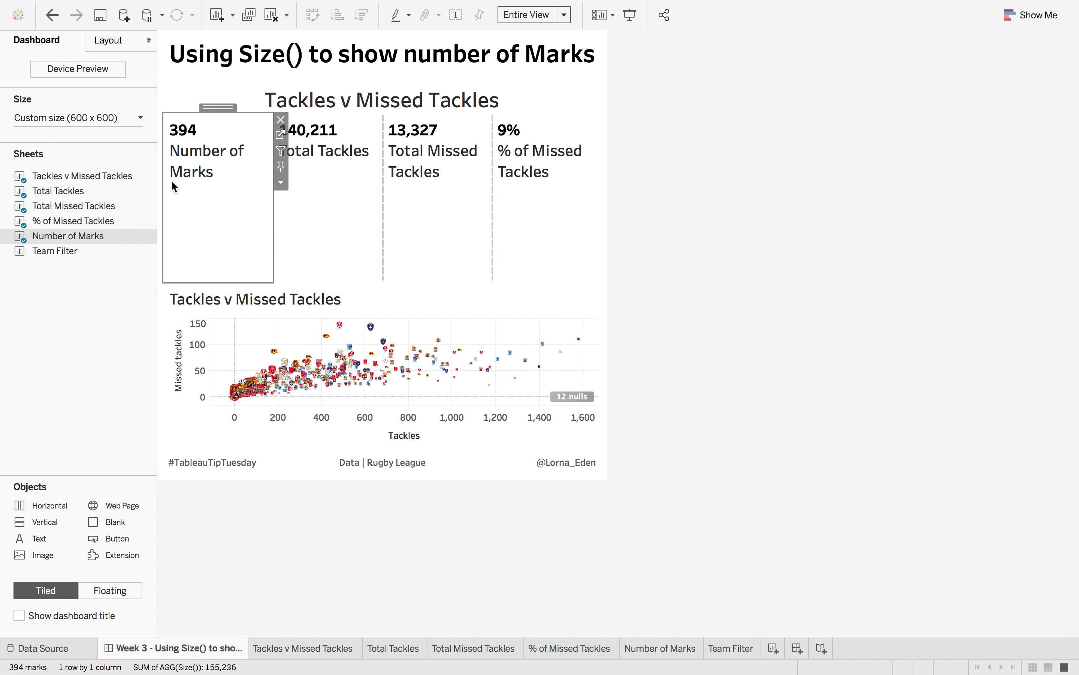
{"action": "left_click_drag", "start_coordinate": [108, 194], "coordinate": [324, 116]}
Hide the Team Filter title, remove its Team Name legend, and fit the logos to Entire View
{"action": "right_click", "coordinate": [233, 129]}
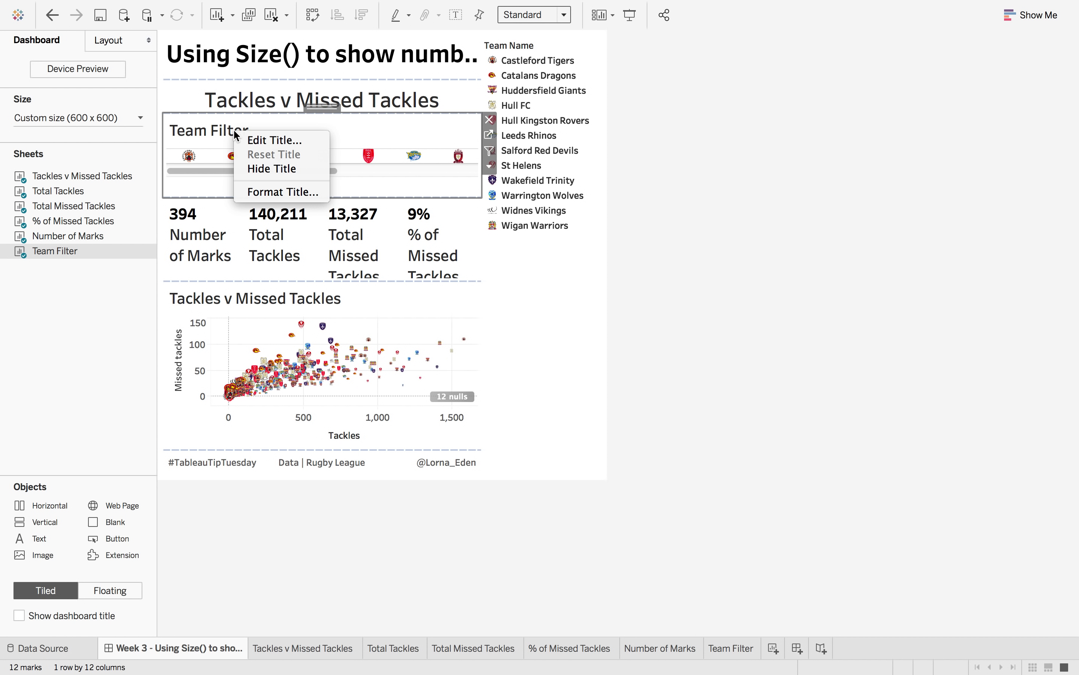
{"action": "left_click", "coordinate": [264, 172]}
{"action": "left_click", "coordinate": [536, 42]}
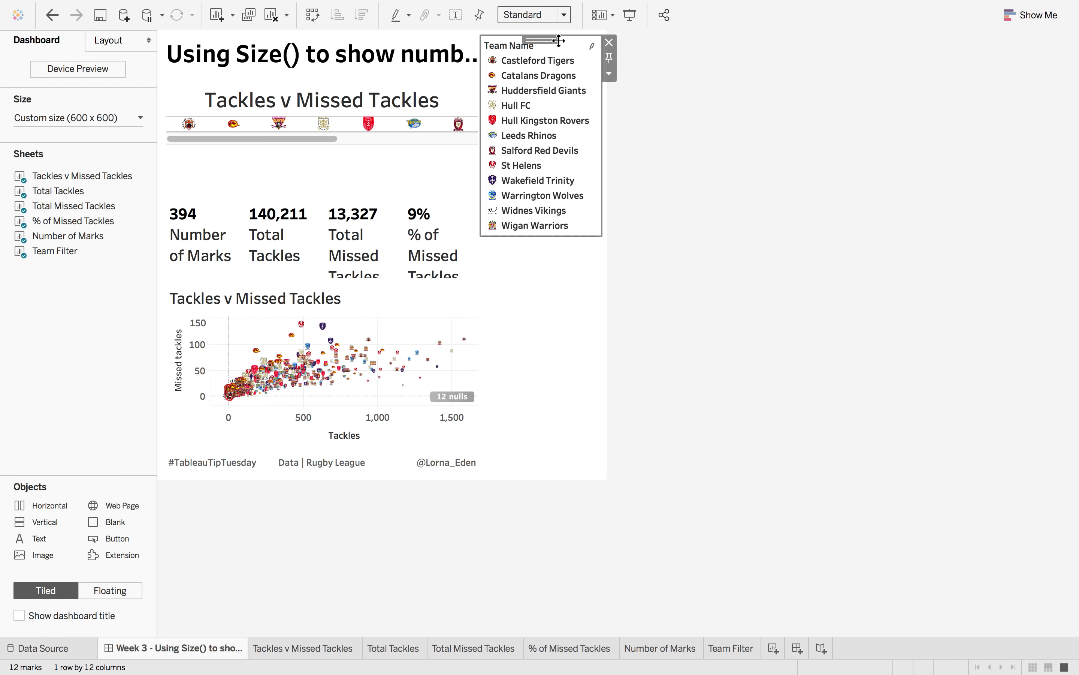
{"action": "left_click", "coordinate": [610, 42]}
{"action": "left_click", "coordinate": [509, 152]}
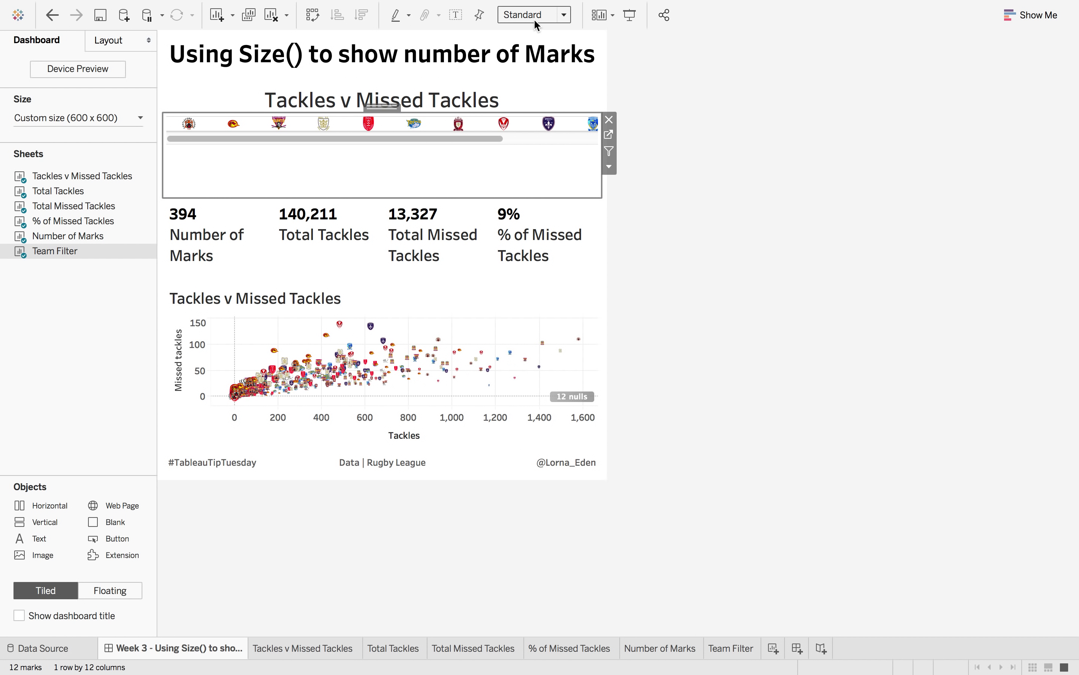
{"action": "left_click", "coordinate": [534, 19]}
{"action": "left_click", "coordinate": [533, 74]}
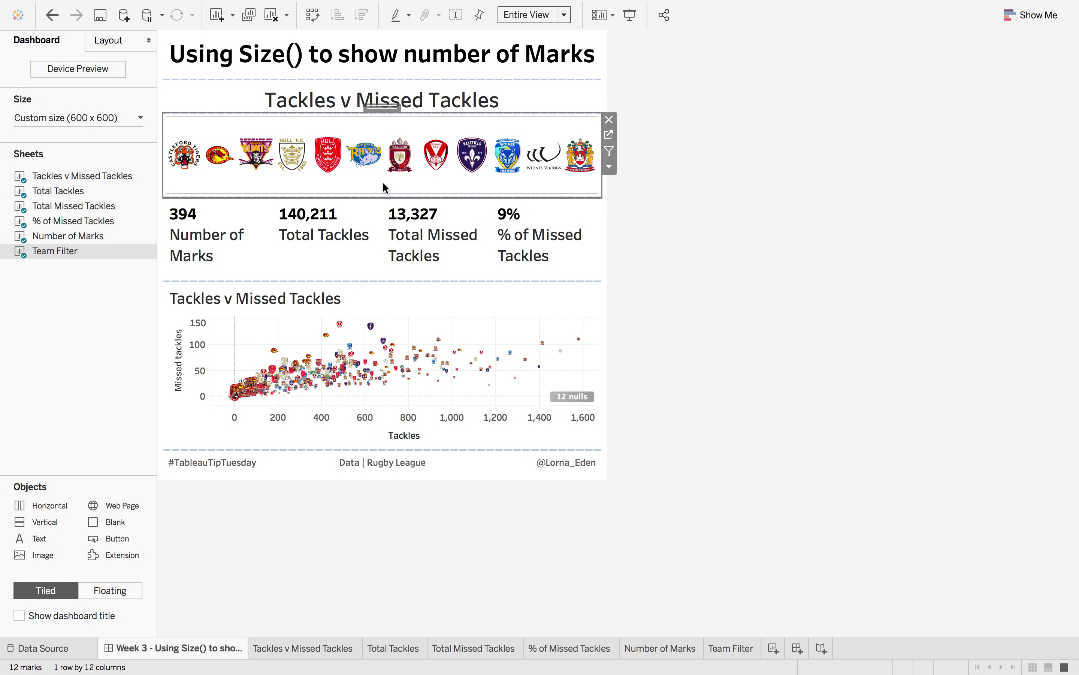
Use the logo strip and scatter as filters, testing with Wigan Warriors and its top-right players
{"action": "left_click", "coordinate": [610, 152]}
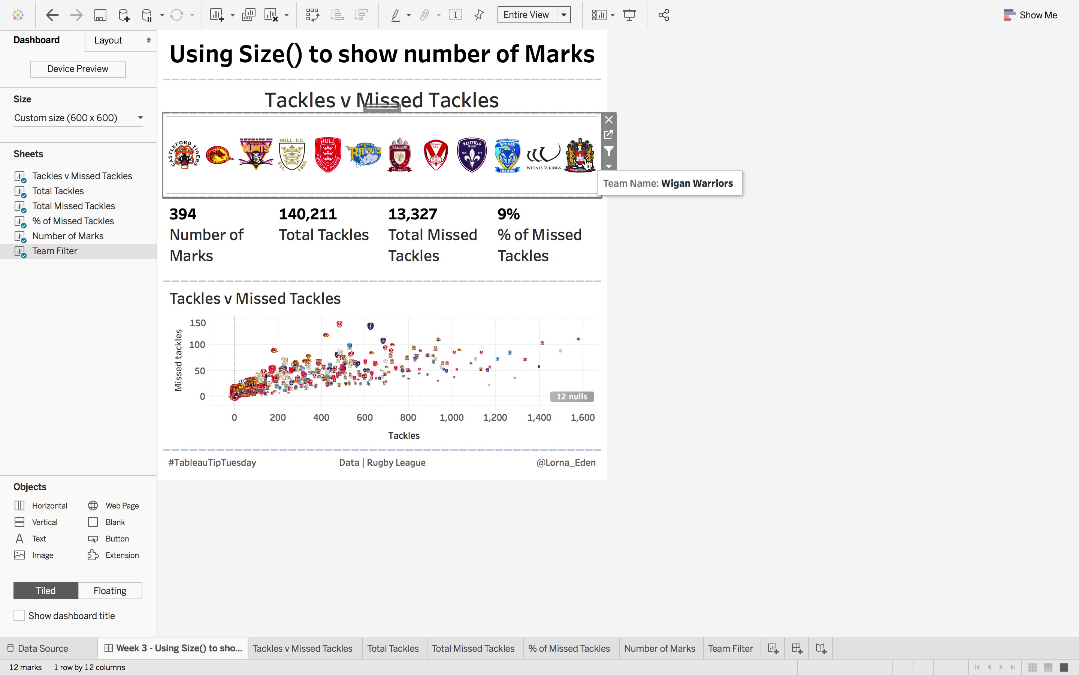
{"action": "left_click", "coordinate": [585, 163]}
{"action": "left_click", "coordinate": [585, 163]}
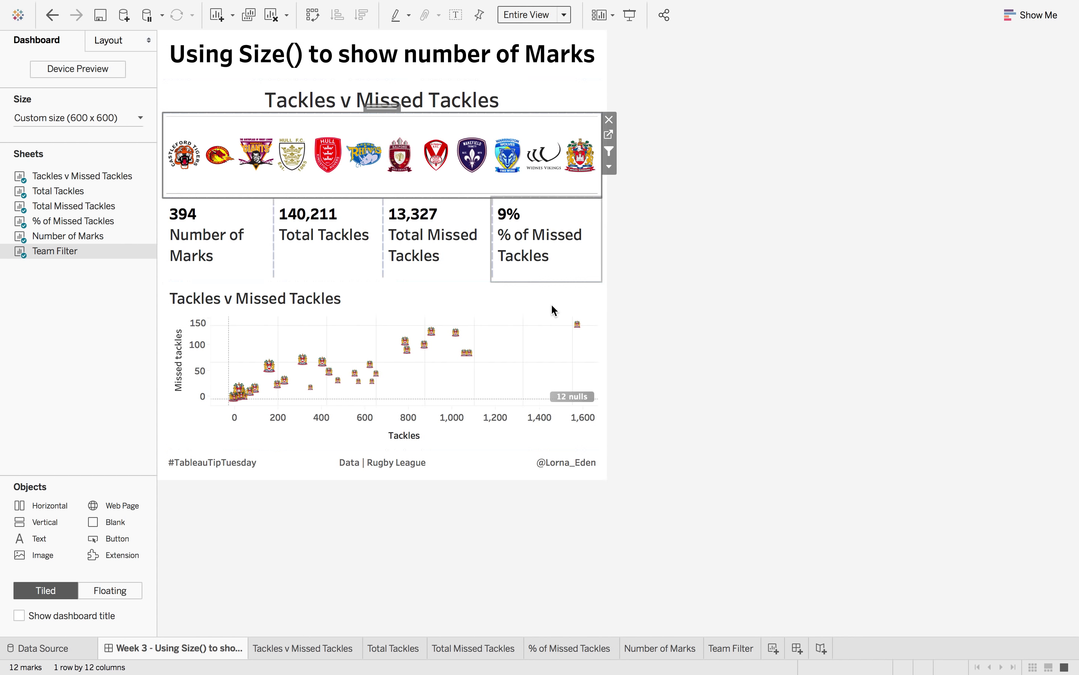
{"action": "left_click", "coordinate": [558, 302]}
{"action": "left_click", "coordinate": [609, 319]}
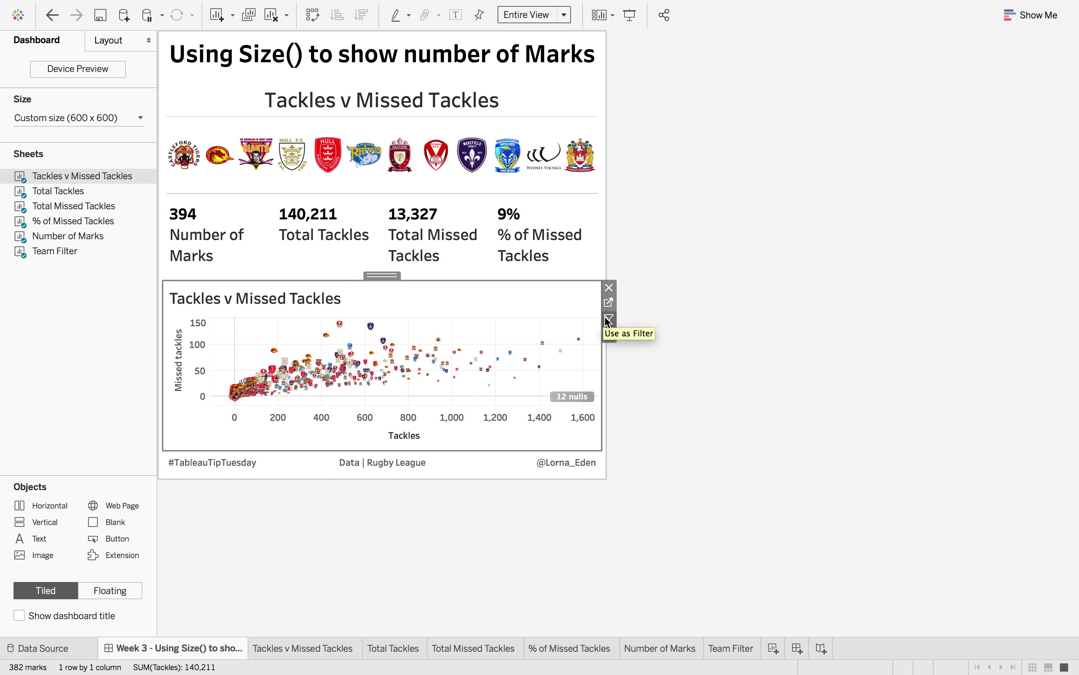
{"action": "left_click", "coordinate": [580, 165]}
{"action": "left_click", "coordinate": [581, 156]}
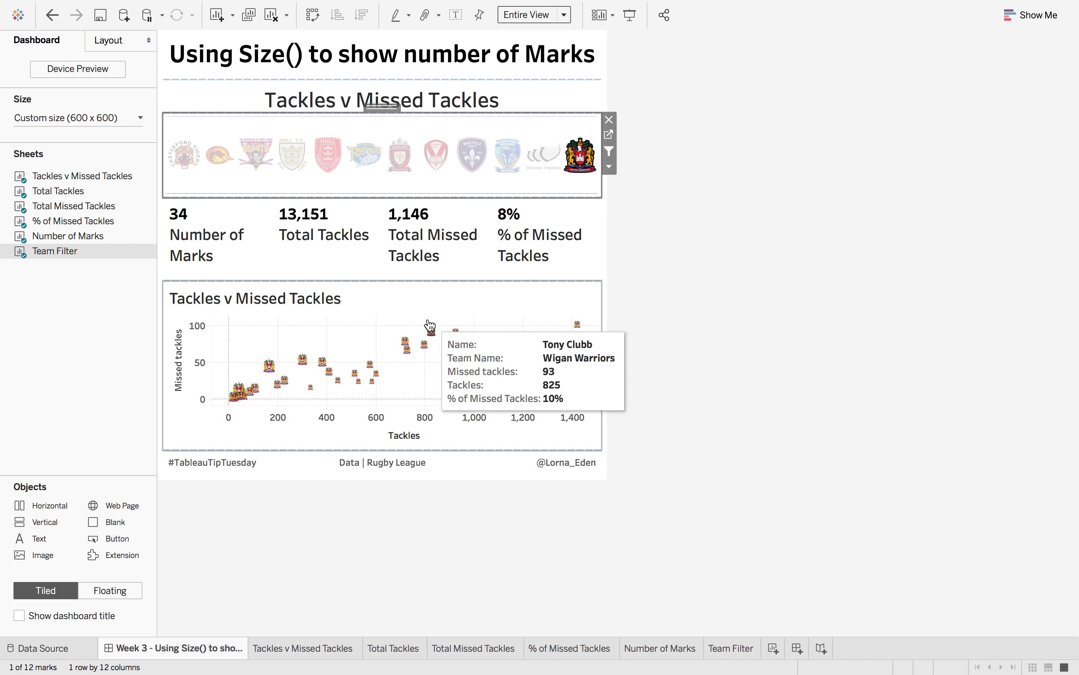
{"action": "left_click_drag", "start_coordinate": [422, 318], "coordinate": [483, 365]}
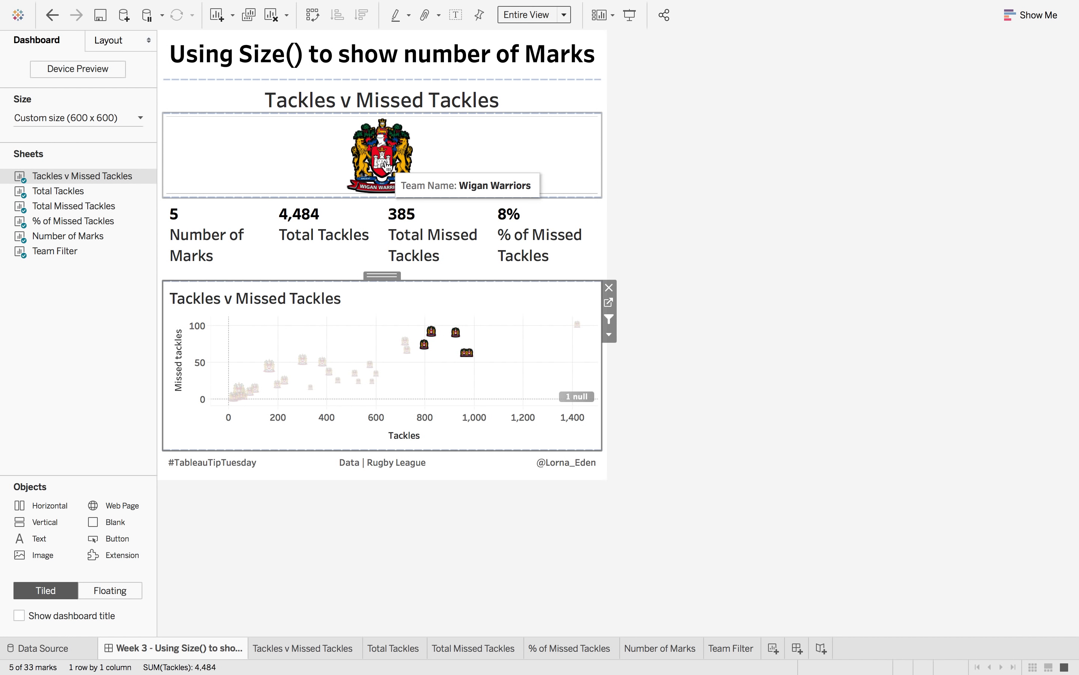
Clear the Wigan selection and edit Filter 2 (generated) to untick Team Filter as a target sheet
{"action": "left_click", "coordinate": [480, 326]}
{"action": "mouse_move", "coordinate": [156, 7]}
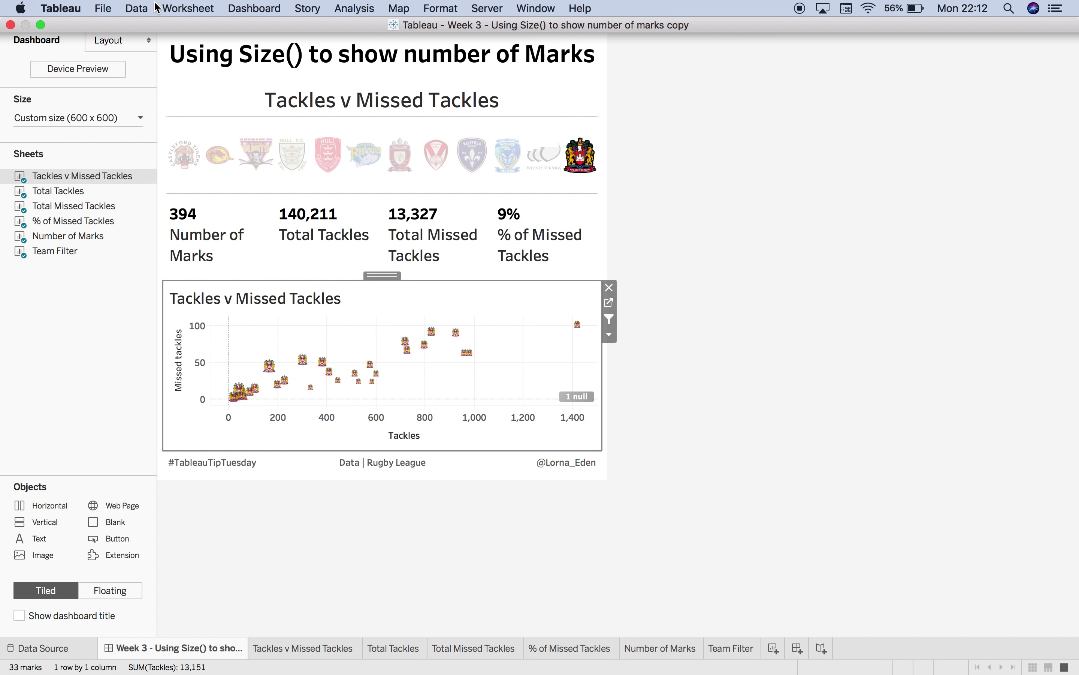
{"action": "left_click", "coordinate": [232, 11]}
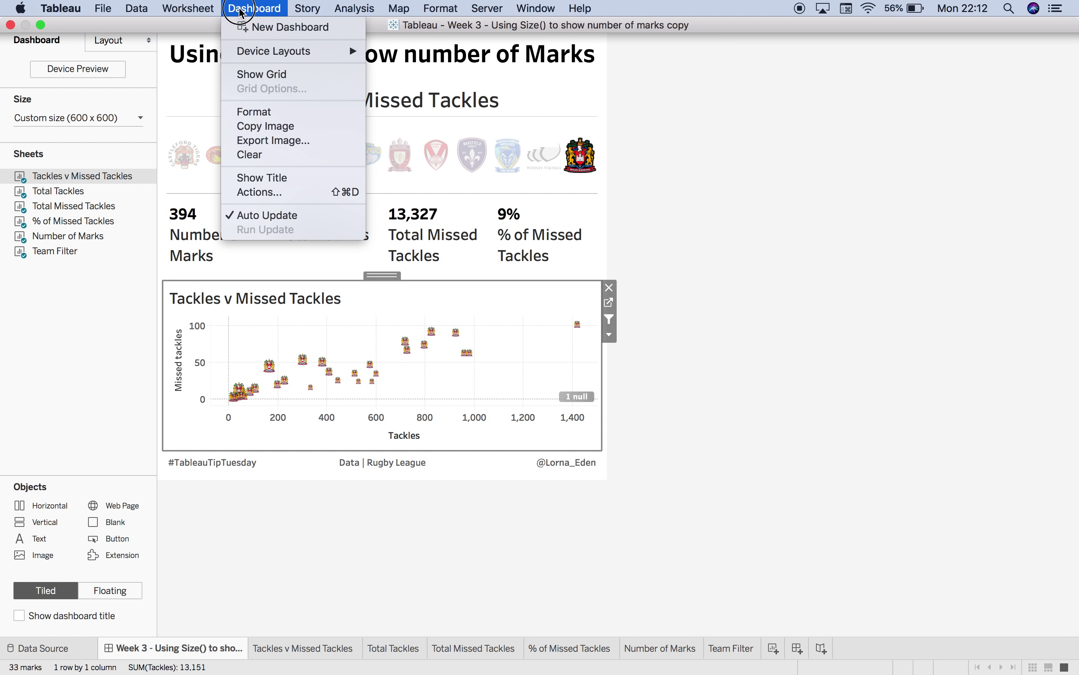
{"action": "left_click", "coordinate": [269, 193]}
{"action": "left_click", "coordinate": [439, 305]}
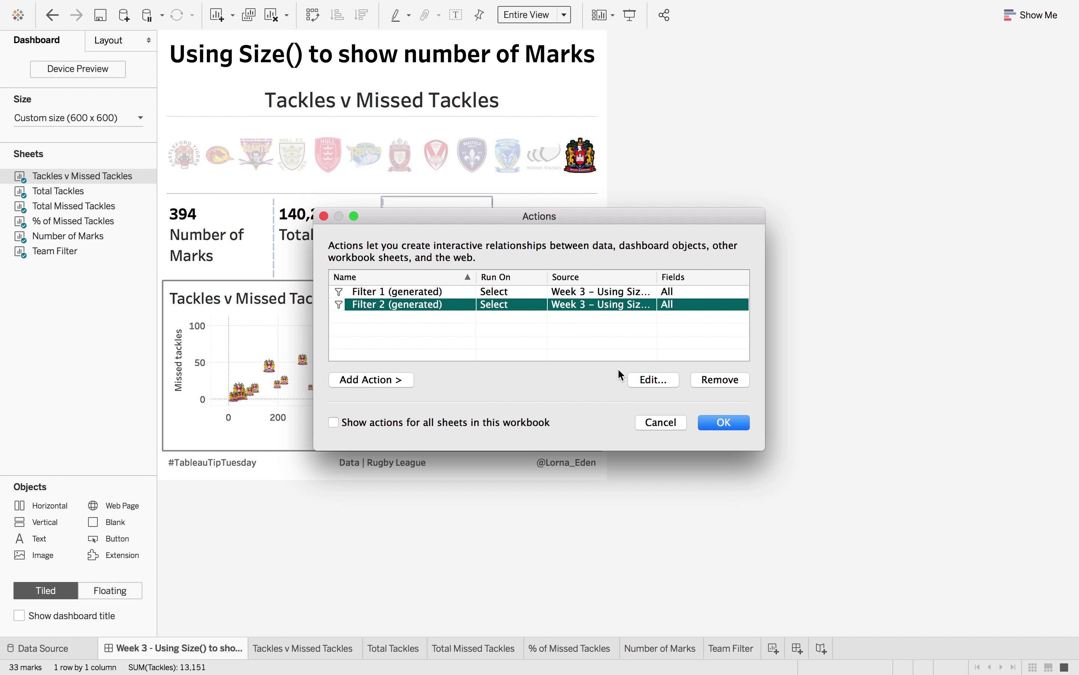
{"action": "left_click", "coordinate": [654, 379]}
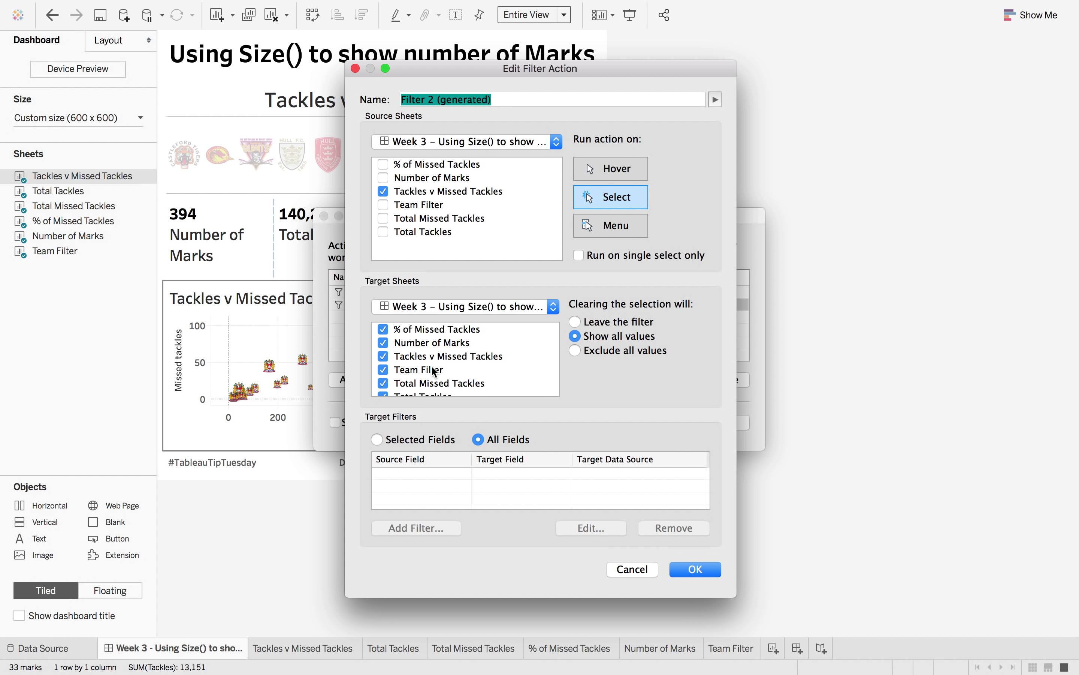
{"action": "left_click", "coordinate": [383, 369]}
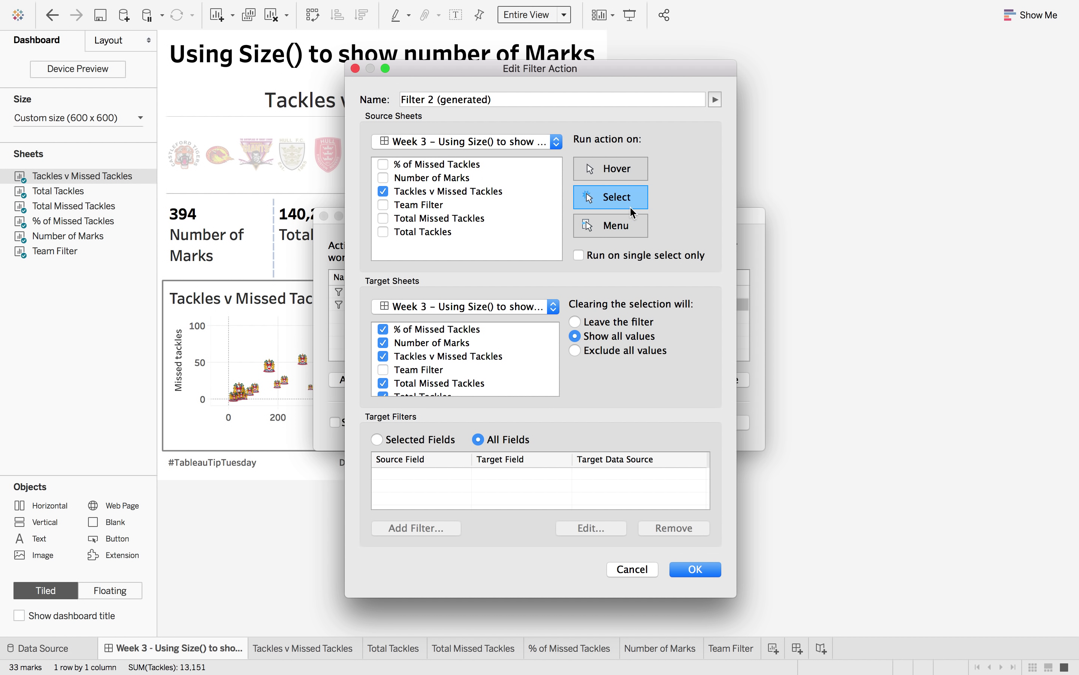
{"action": "left_click", "coordinate": [681, 571]}
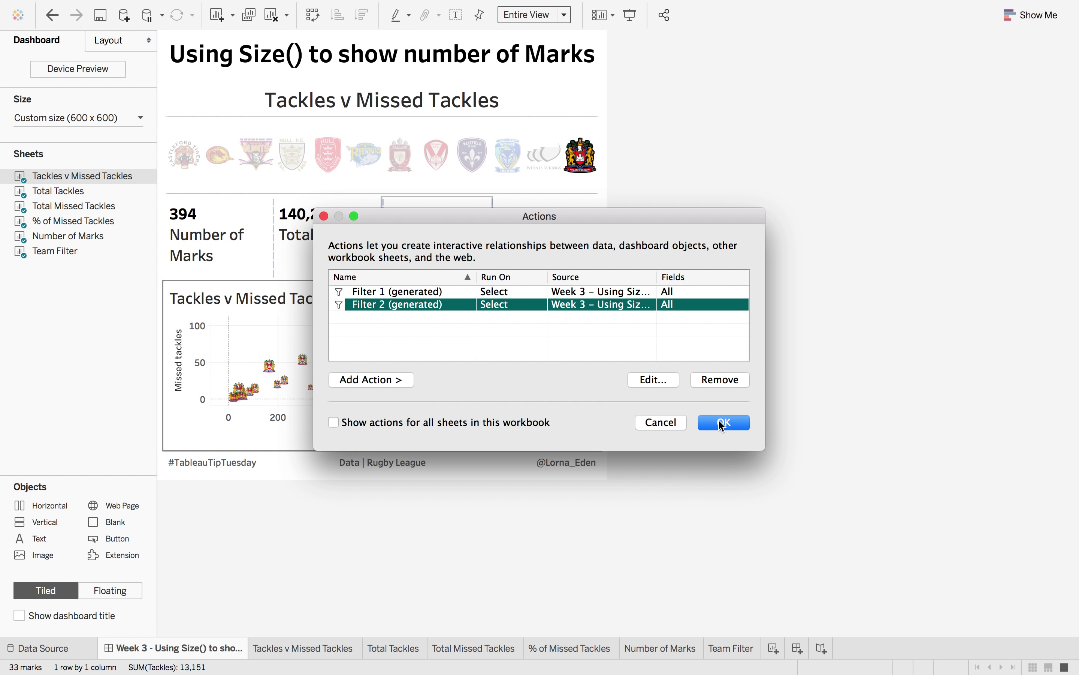
{"action": "left_click", "coordinate": [734, 423]}
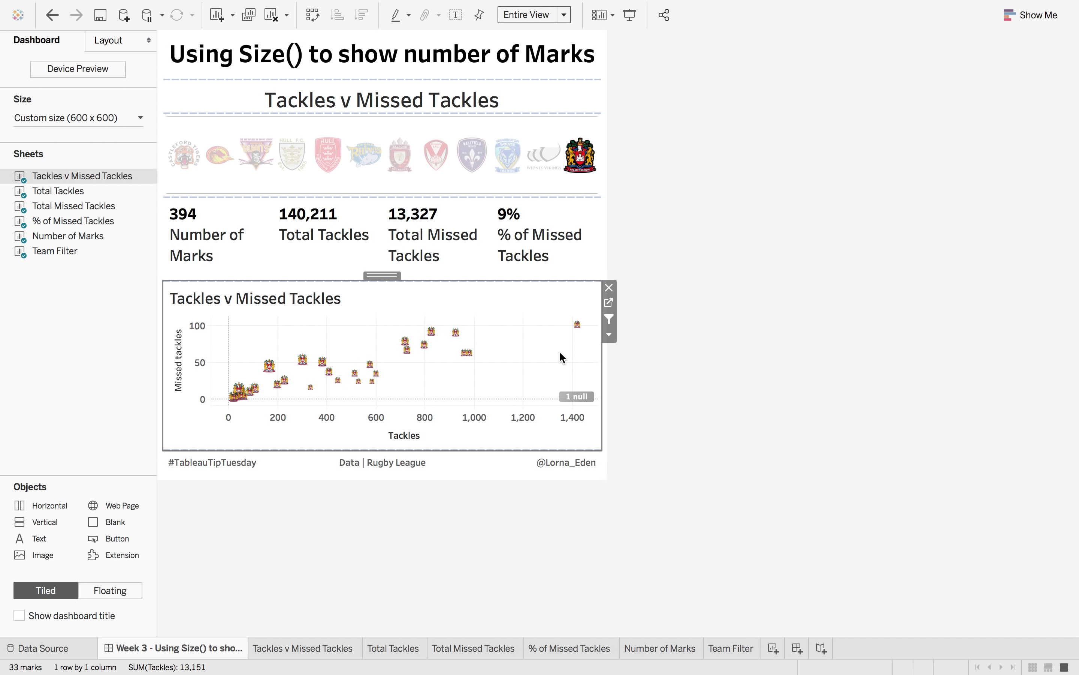
Test the Warrington Wolves logo and a scatter selection, then hide the scatter's title
{"action": "left_click", "coordinate": [507, 159]}
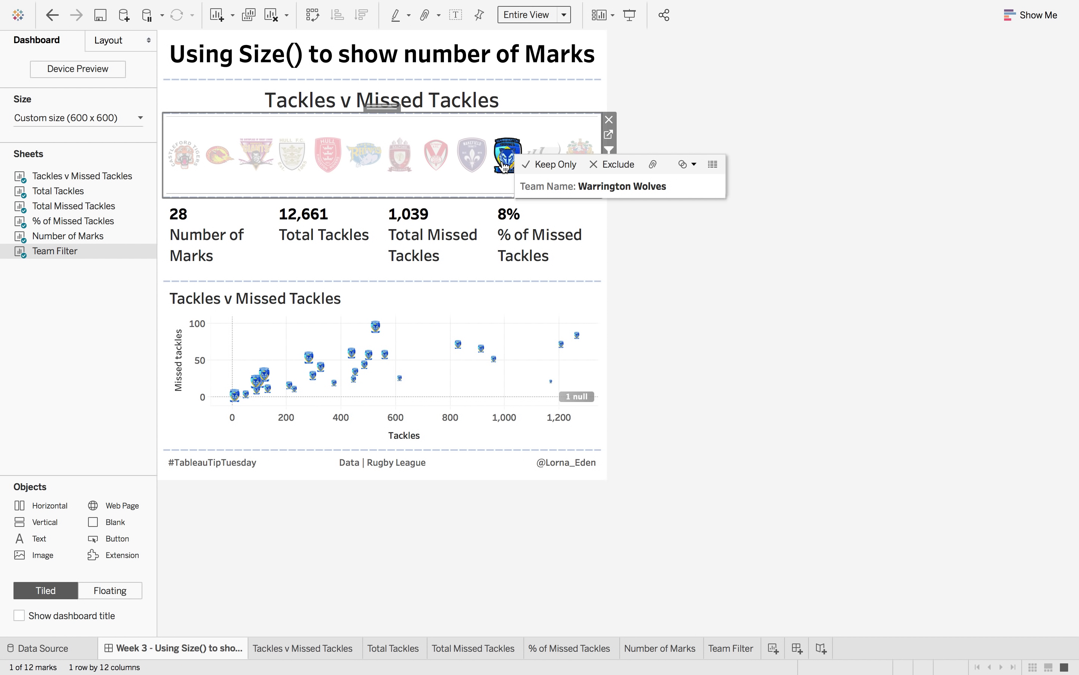
{"action": "left_click", "coordinate": [214, 195]}
{"action": "left_click_drag", "start_coordinate": [300, 319], "coordinate": [391, 398]}
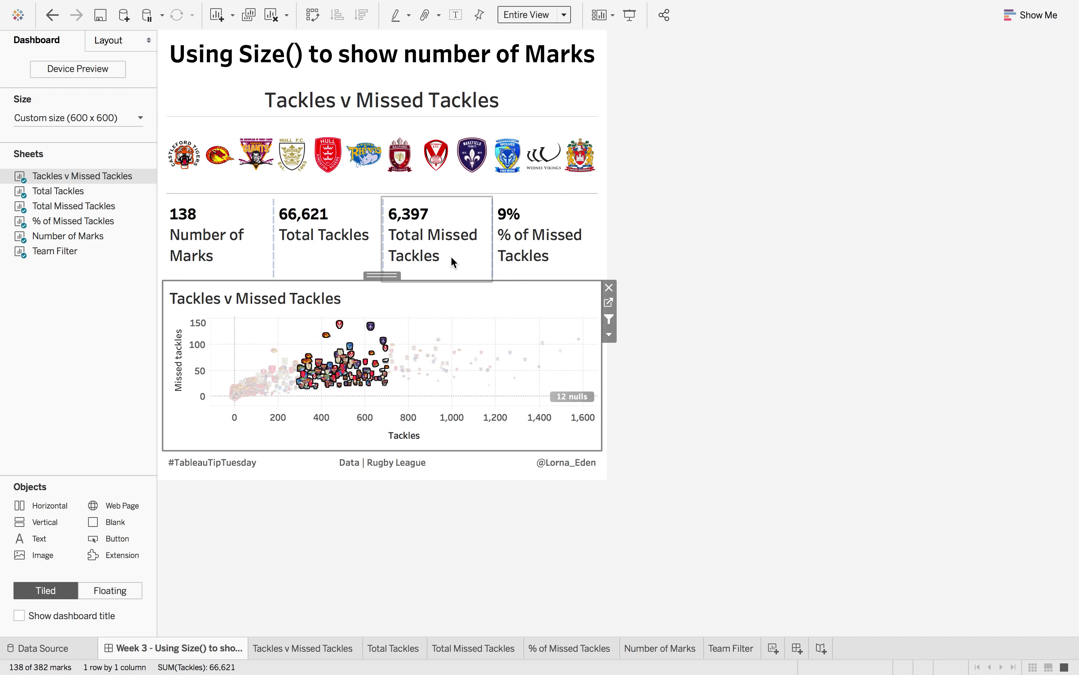
{"action": "right_click", "coordinate": [282, 297]}
{"action": "left_click", "coordinate": [311, 337]}
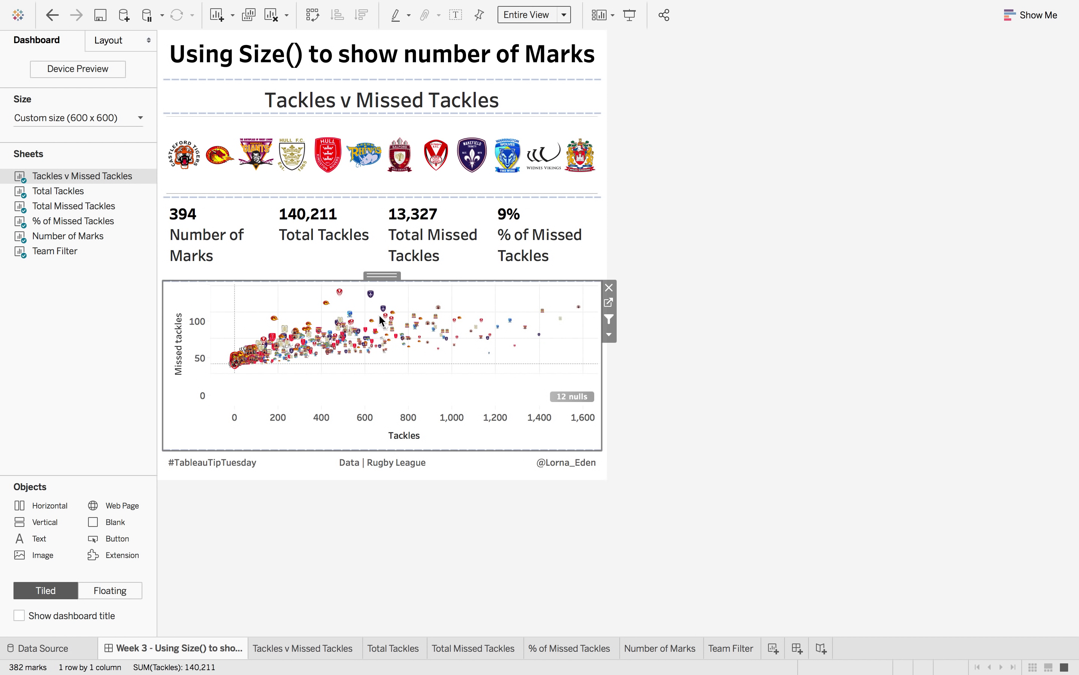